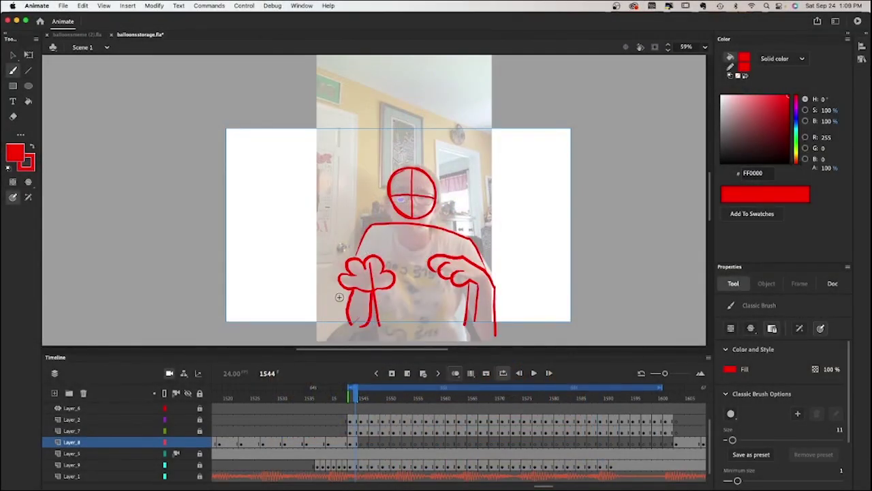
Step: Trace the figure's hands with the red Classic Brush on successive drawing frames of Layer_8, following the reference footage
key("period")
left_click_drag(323, 278, 360, 287)
key("period")
key("period")
left_click_drag(477, 269, 511, 256)
key("period")
key("period")
left_click_drag(317, 272, 354, 290)
key("period")
key("period")
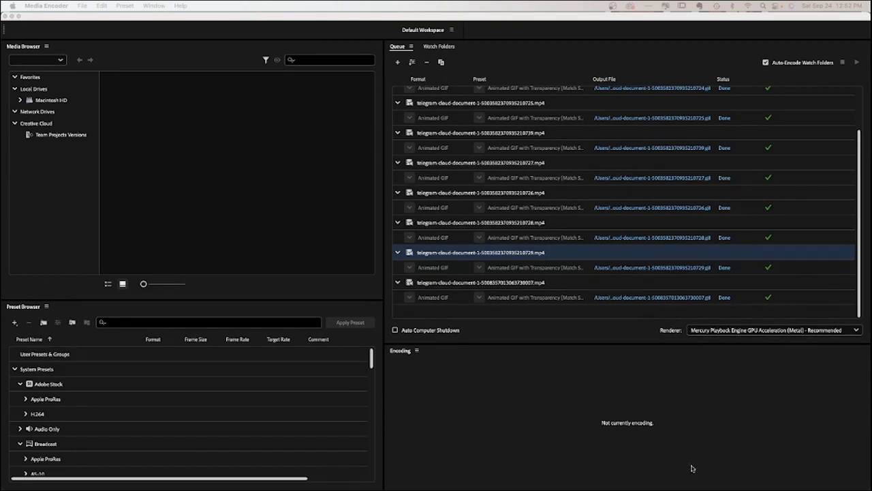
Step: Add telegram-cloud-document-1-5003582370935210729.mp4 from Downloads to the queue and encode it as an Animated GIF with Transparency
mouse_move(690, 480)
left_click(740, 475)
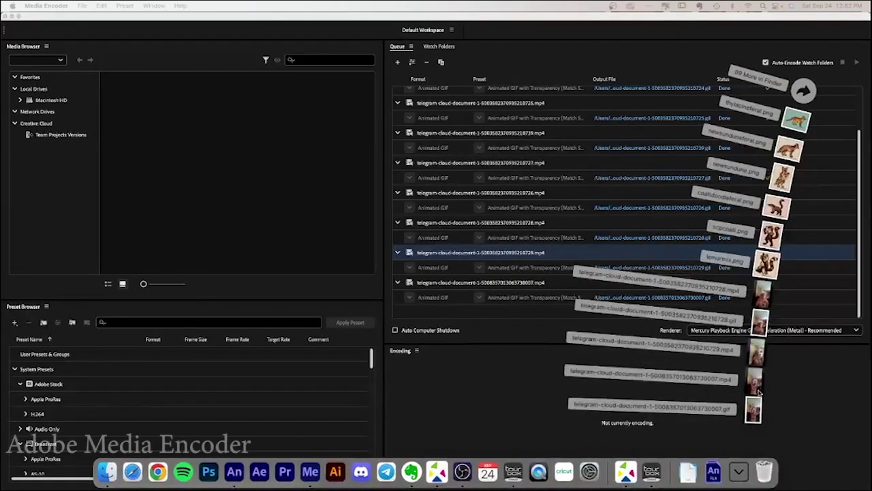
left_click_drag(755, 353, 537, 303)
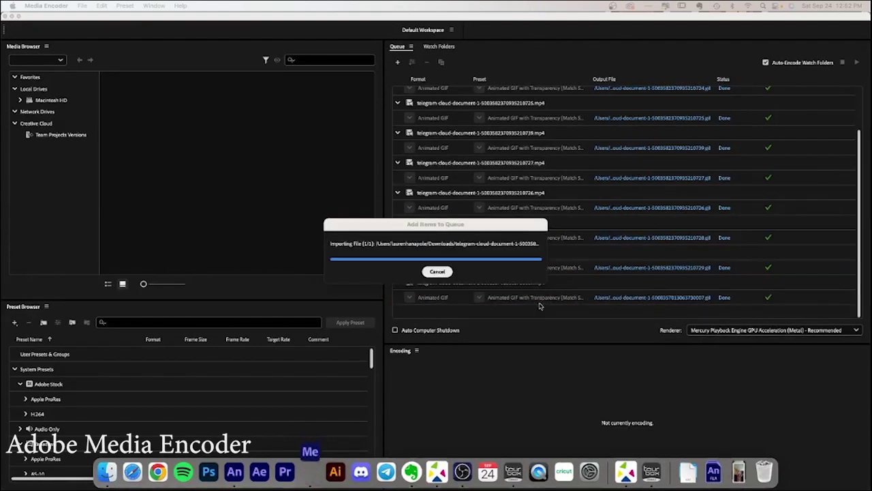
scroll(541, 306, "down", 2)
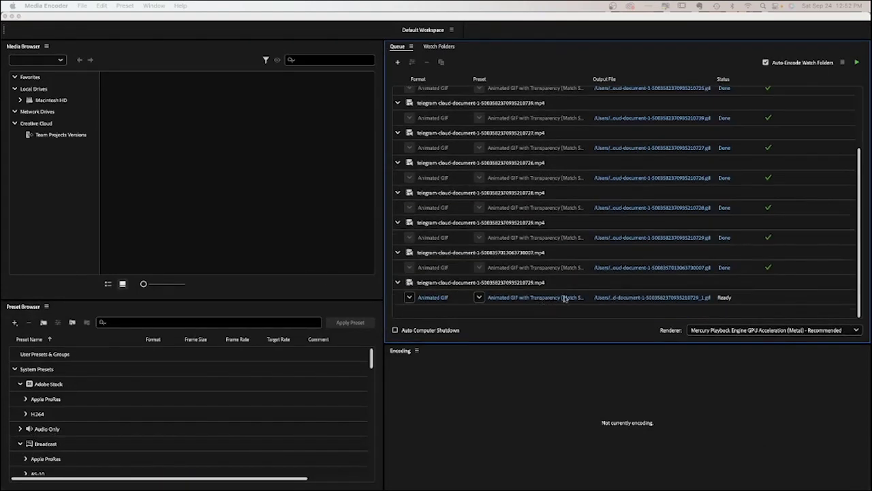
left_click(555, 283)
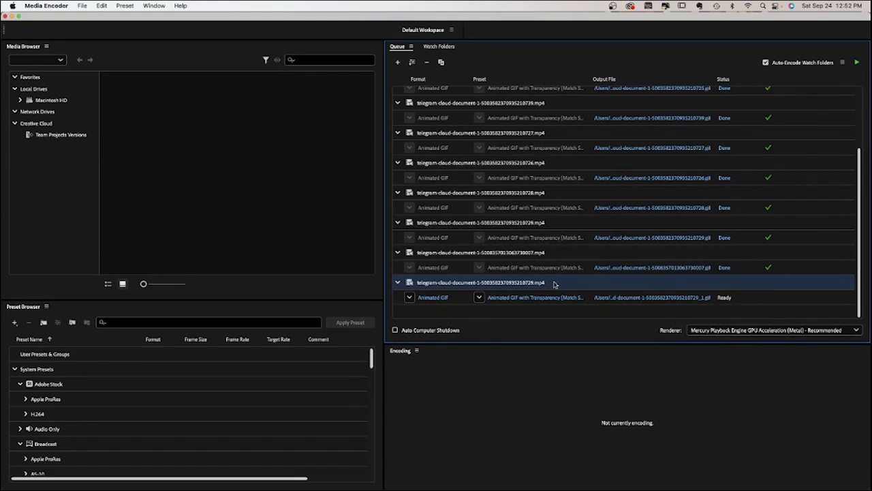
left_click(857, 63)
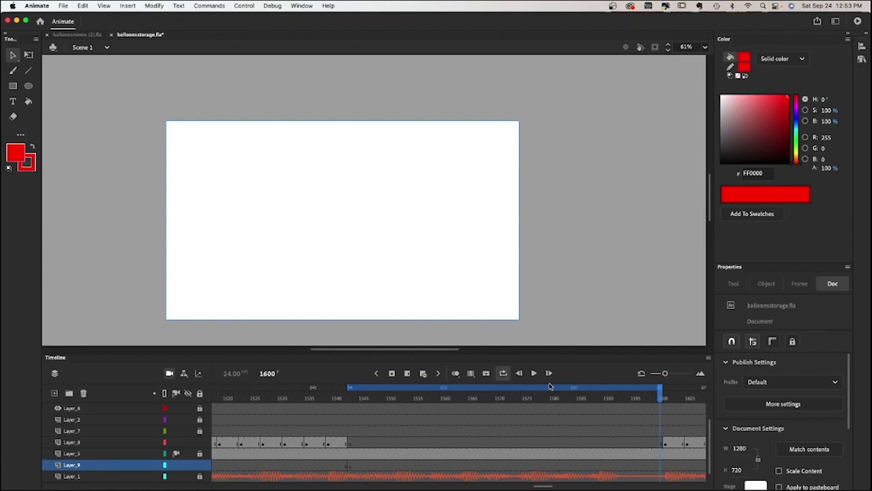
Step: Import the encoded reference GIF from Downloads onto Layer_9, starting at frame 1543
left_click(352, 467)
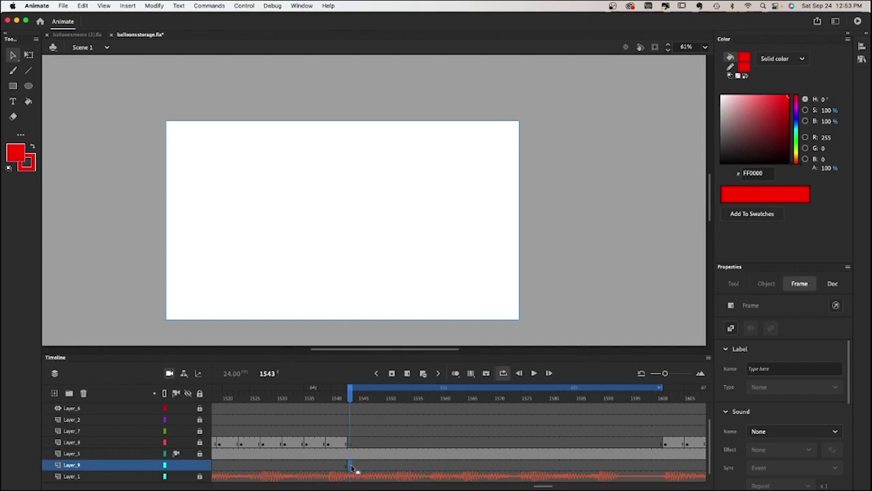
mouse_move(515, 485)
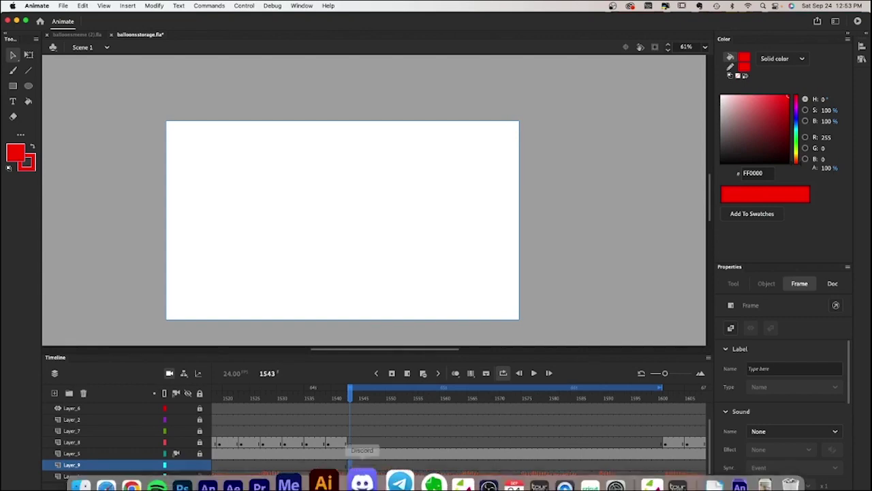
left_click(737, 470)
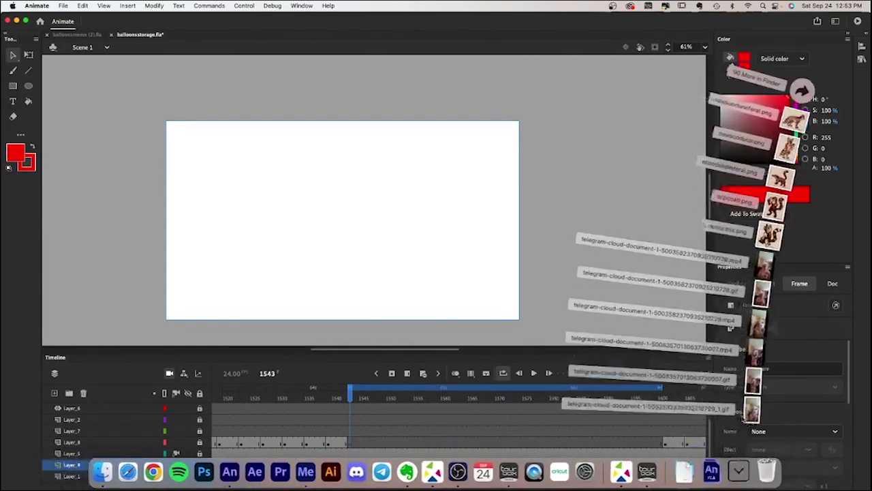
left_click_drag(750, 414, 395, 214)
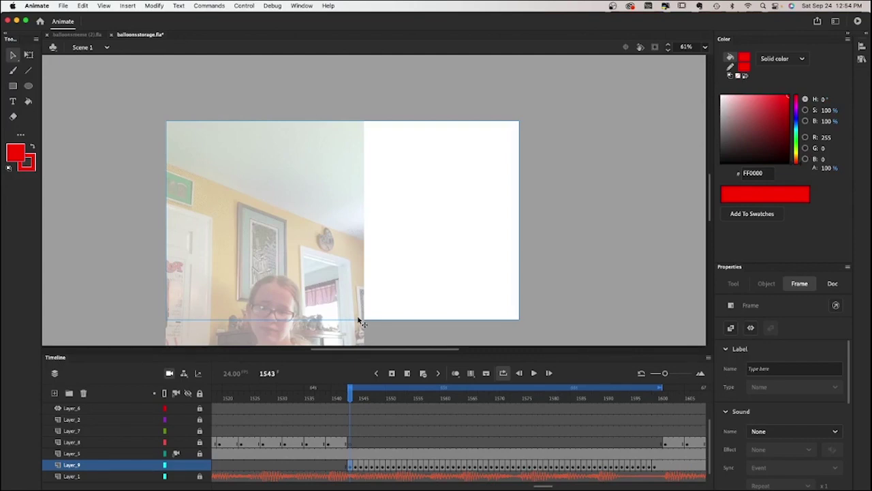
left_click(361, 288)
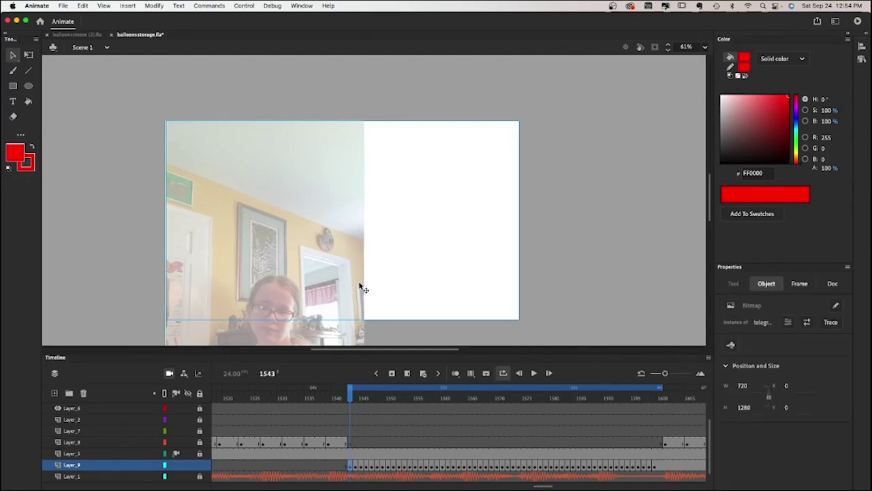
key("super+minus")
left_click_drag(270, 268, 277, 257)
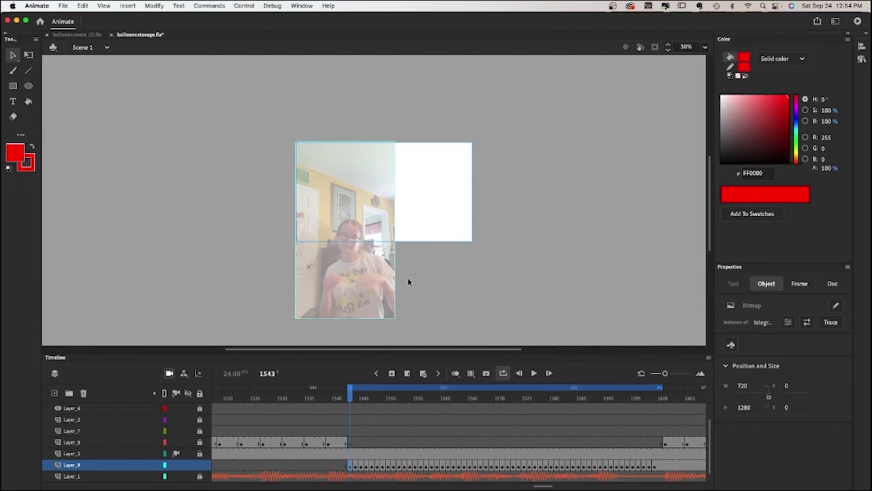
Step: Play the imported footage against the audio and shift its frames on Layer_9 about six frames earlier to sync them
left_click_drag(355, 401, 361, 401)
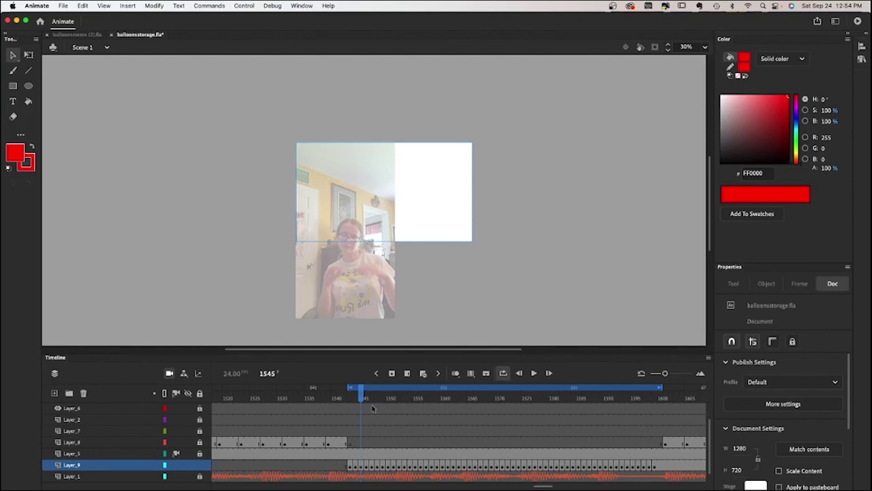
key("Return")
key("Return")
left_click_drag(613, 399, 610, 401)
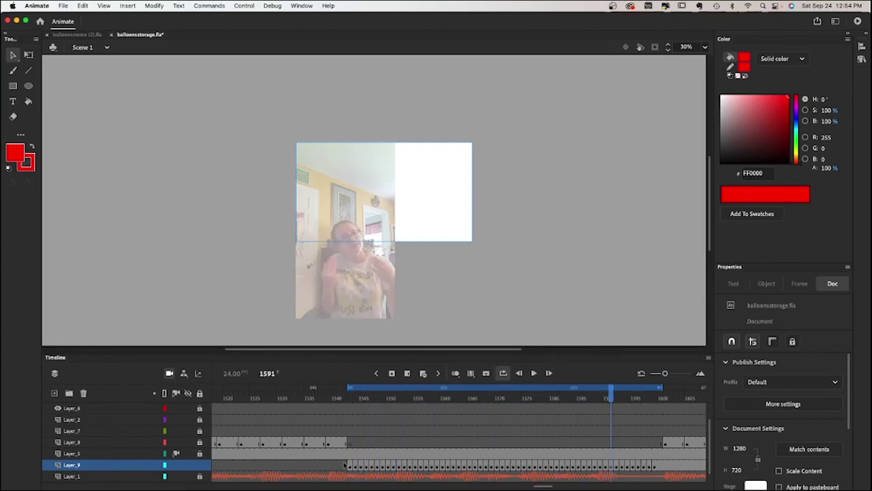
left_click_drag(343, 465, 329, 465)
left_click(422, 373)
left_click(356, 402)
key("Return")
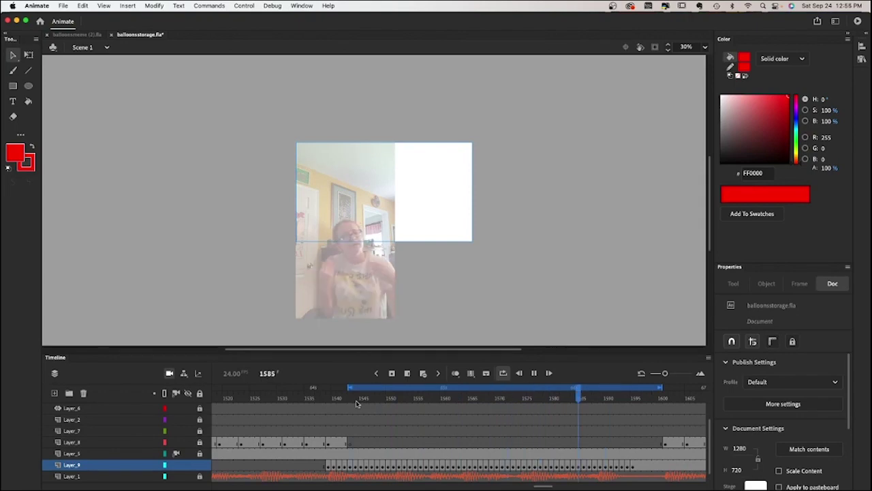
left_click(317, 464)
left_click(353, 397)
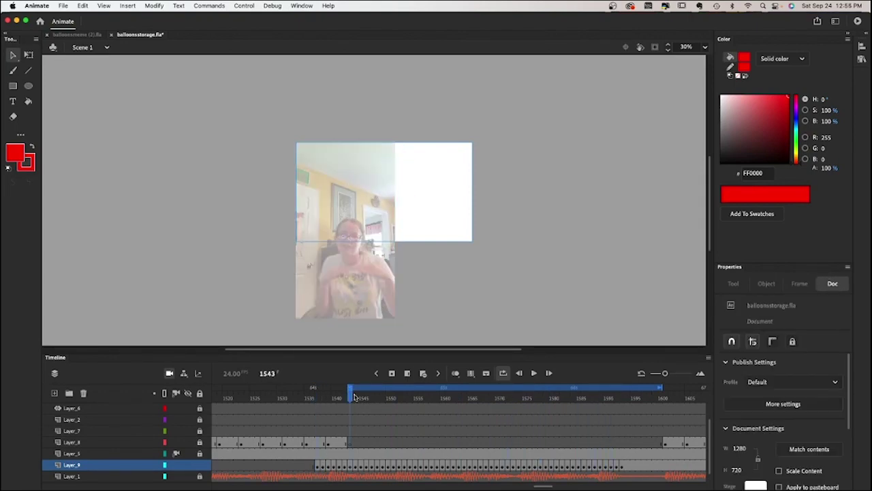
Step: Put Layer_9's footage on twos from frame 1543 to 1559, replacing every second image by removing its frame and inserting a held frame
left_click(437, 373)
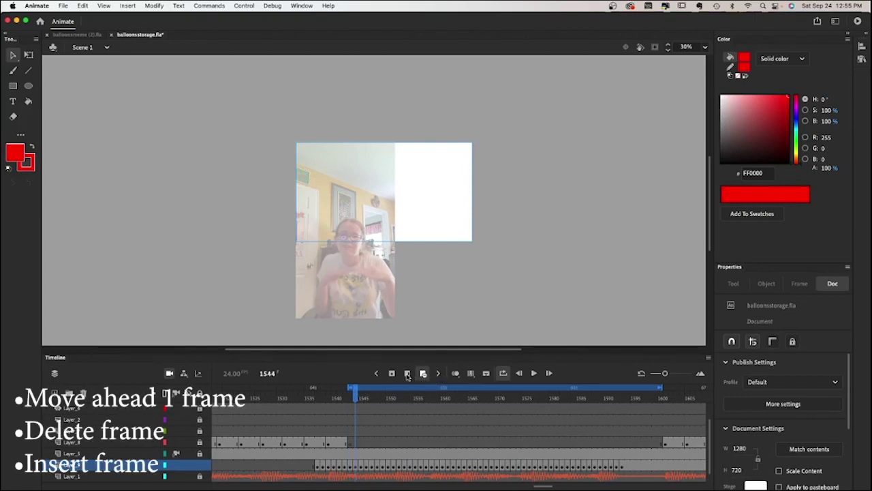
left_click(439, 373)
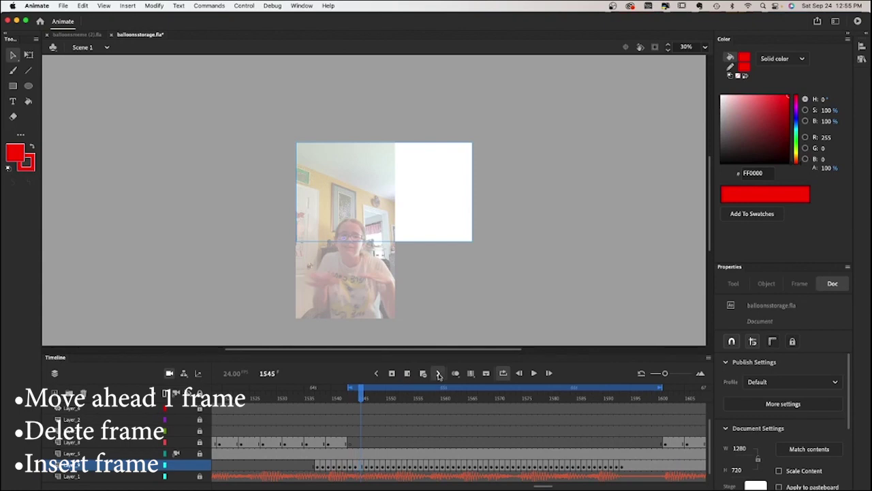
left_click(439, 375)
left_click(421, 375)
left_click(407, 374)
left_click(439, 374)
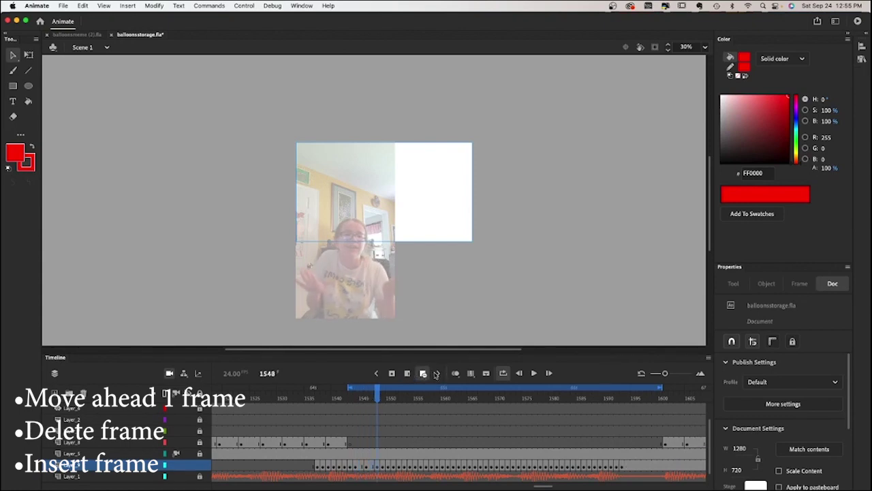
left_click(422, 373)
left_click(423, 374)
left_click(423, 374)
left_click(422, 374)
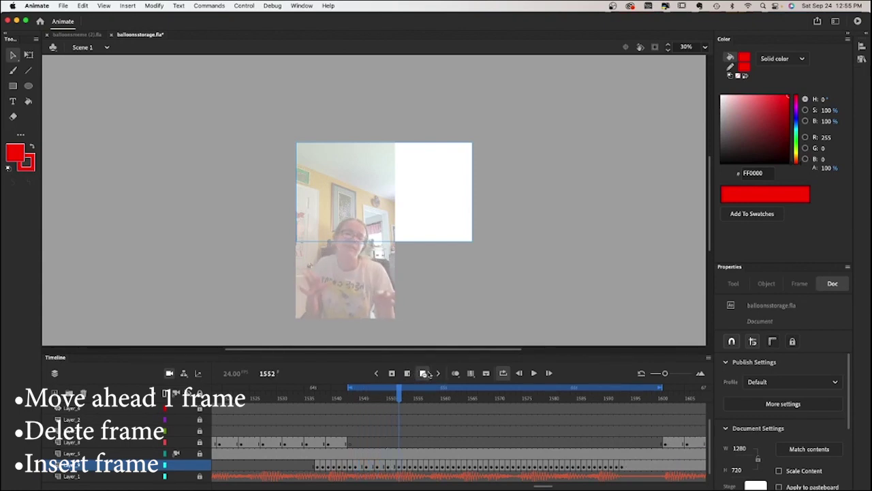
left_click(423, 374)
left_click(422, 374)
left_click(422, 374)
left_click(421, 373)
key("shift+F5")
key("F5")
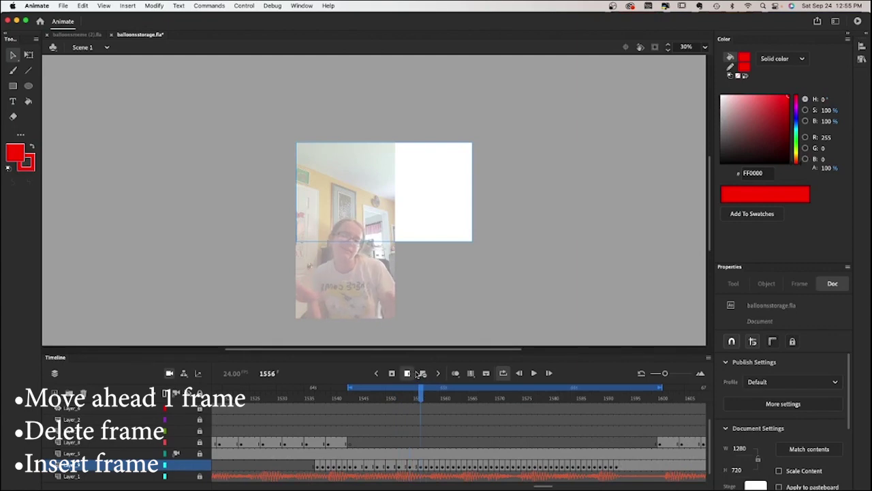
key("period")
key("shift+F5")
key("F5")
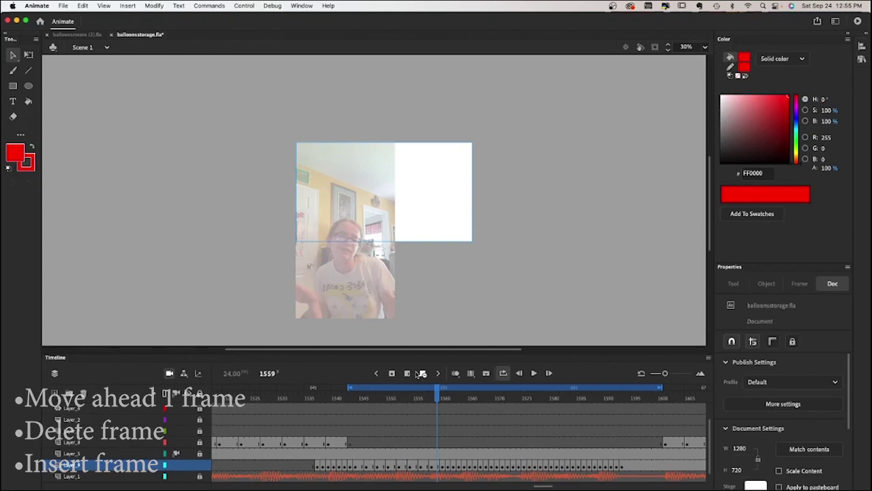
key("Return")
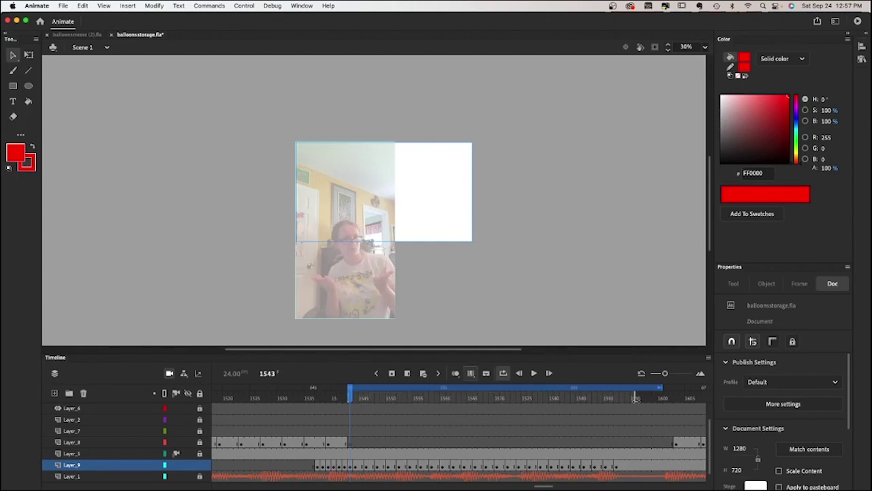
Step: Using Edit Multiple Frames from frame 1543, scale the Layer_9 footage to about 651 × 1158 and position it at about X 337, Y -366
key("super+a")
key("q")
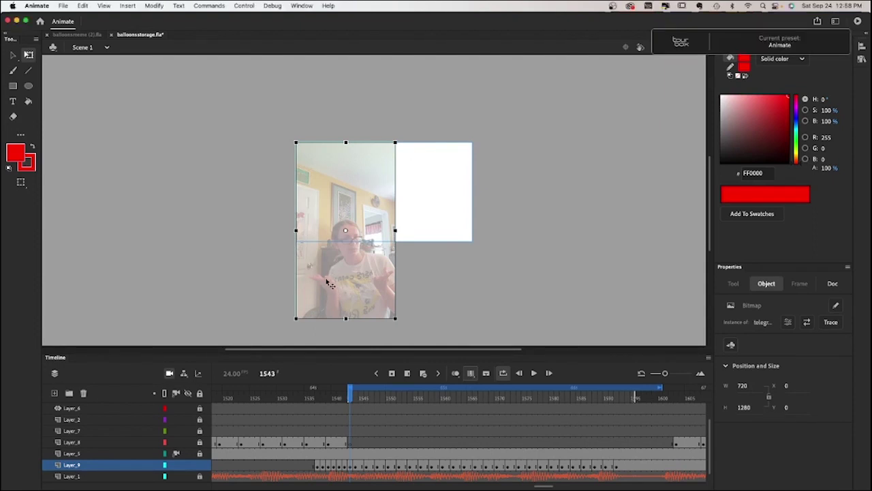
left_click_drag(257, 278, 360, 222)
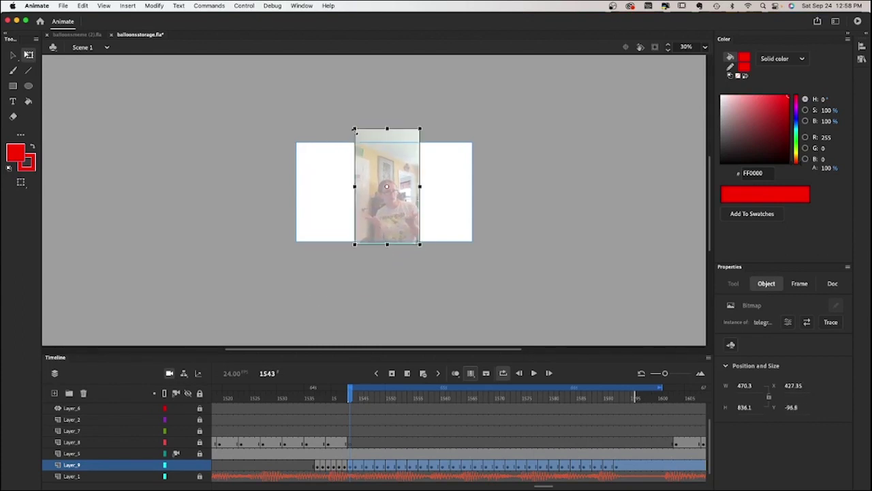
left_click_drag(354, 128, 337, 109)
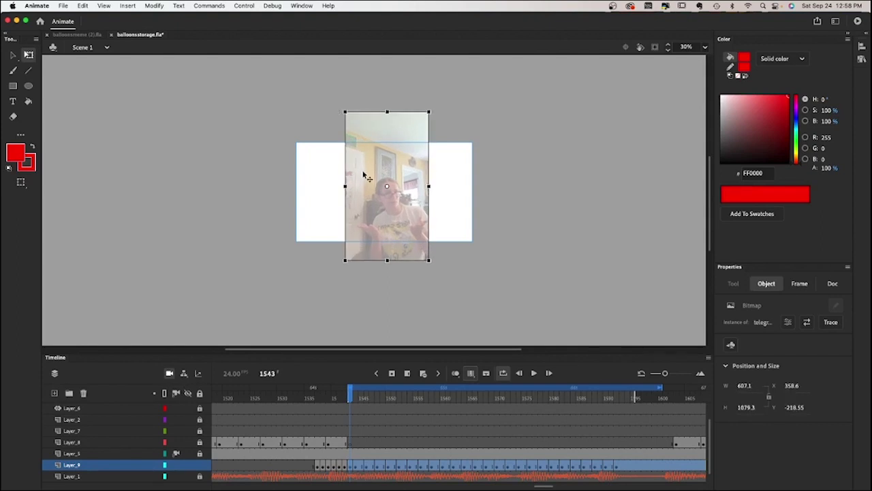
left_click_drag(361, 173, 361, 163)
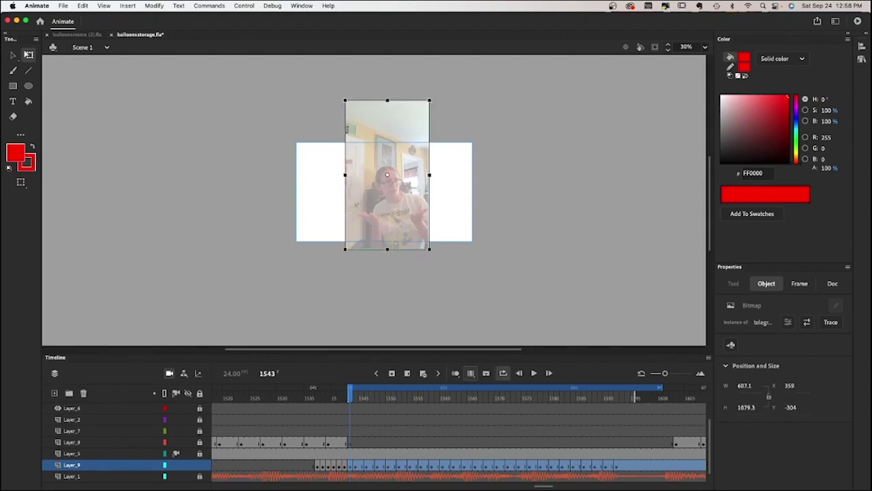
left_click_drag(345, 101, 336, 95)
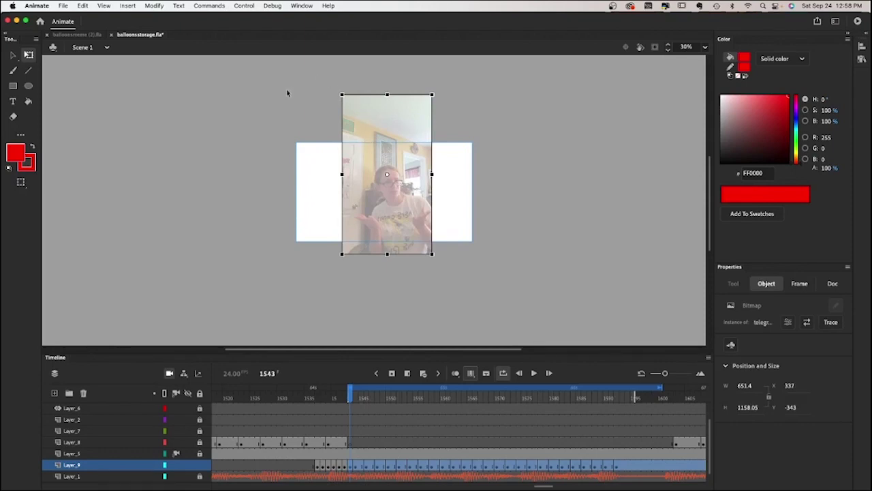
left_click_drag(361, 180, 361, 178)
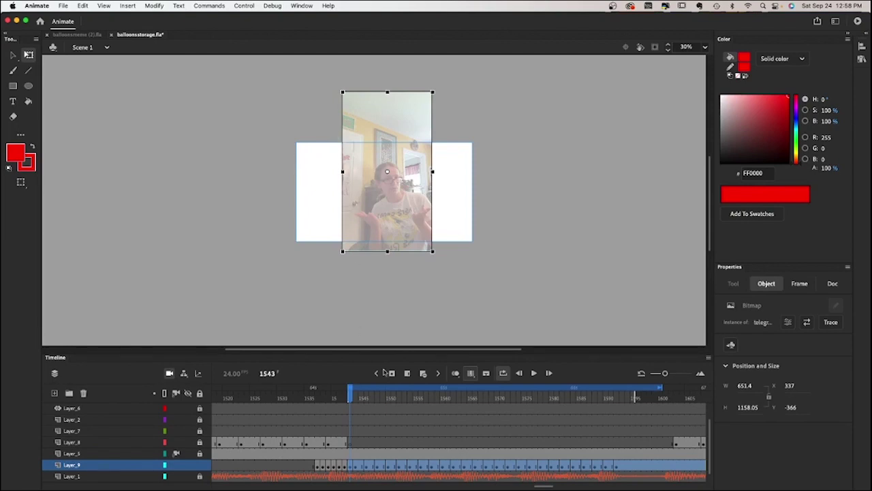
left_click(471, 374)
left_click(351, 397)
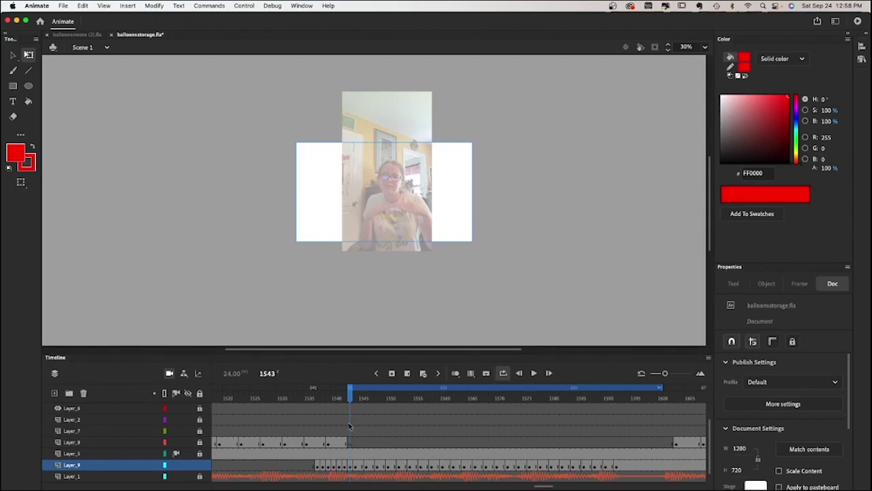
Step: Insert keyframes on Layer_2, Layer_7 and Layer_8 at frame 1543 and where Layer_8's next drawing starts
left_click(350, 442)
left_click(391, 372)
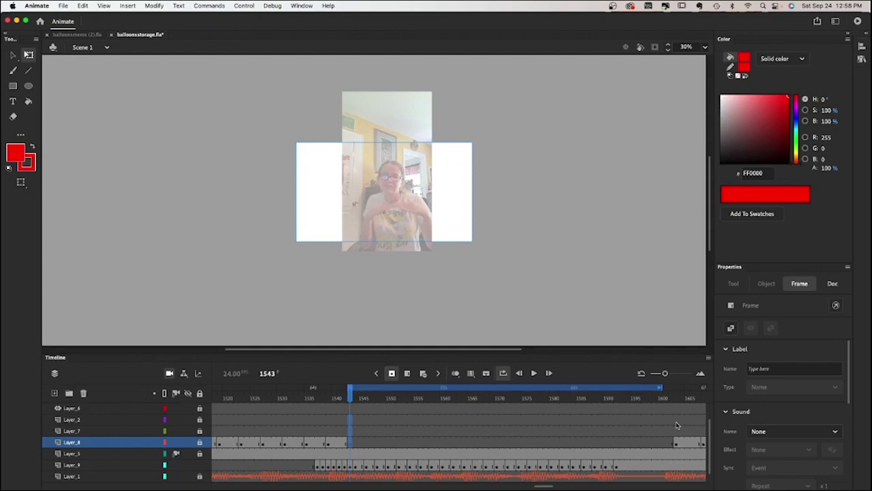
left_click_drag(678, 429, 677, 420)
left_click(391, 373)
Step: Convert the empty spans from frame 1543 on Layer_2, Layer_7 and Layer_8 to frame-by-frame animation with a keyframe every other frame
mouse_move(351, 429)
left_mouse_down()
mouse_move(351, 421)
mouse_move(350, 443)
left_mouse_up()
left_click(350, 442)
right_click(350, 443)
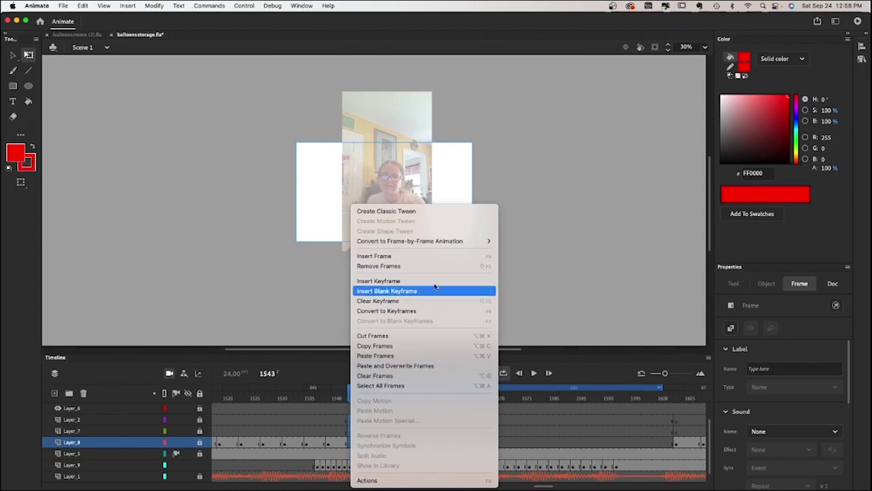
mouse_move(456, 241)
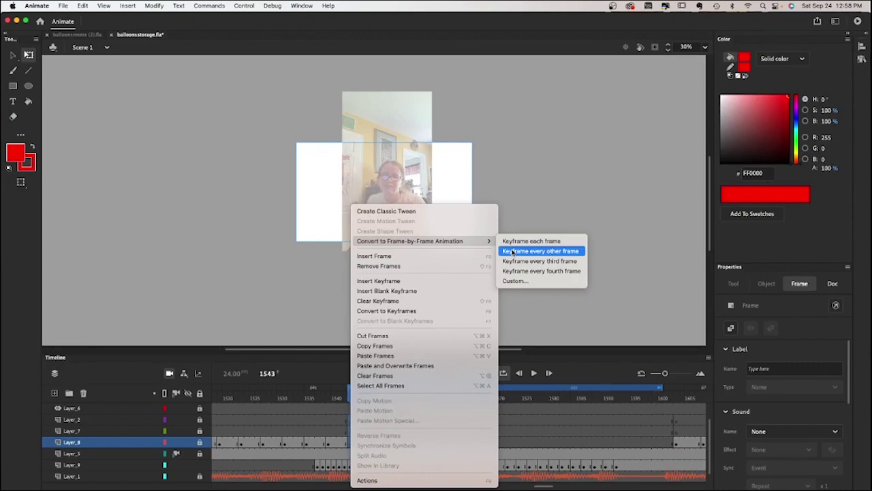
left_click(513, 252)
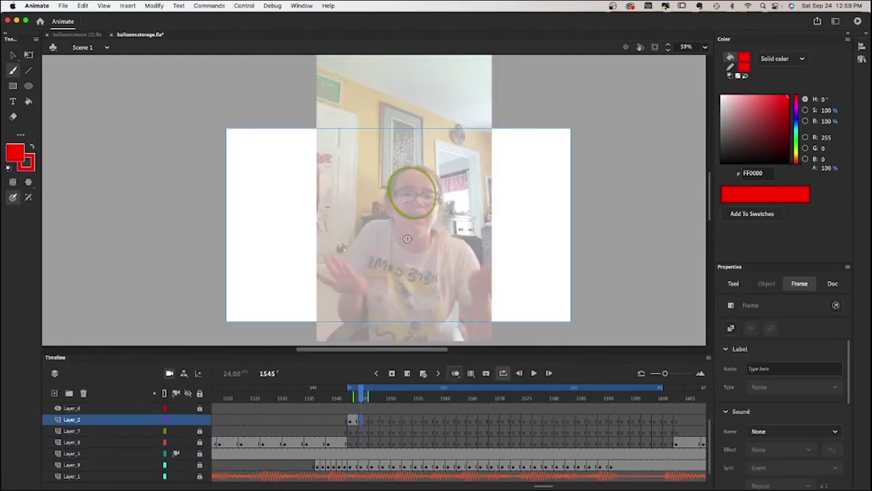
Step: Trace the filmed head as a red brush circle on Layer_2, on every other frame from 1545 to 1591
key("b")
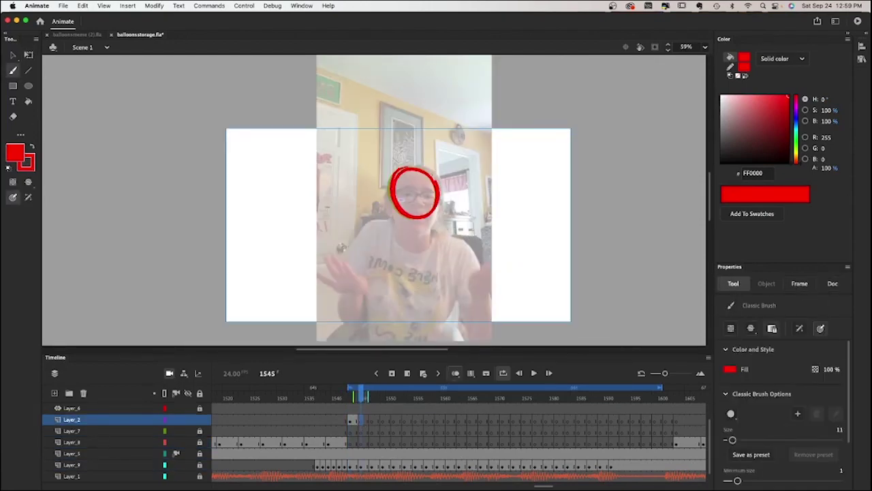
key("period")
key("period")
mouse_move(410, 171)
left_mouse_down()
mouse_move(374, 190)
mouse_move(391, 172)
left_mouse_up()
key("period")
key("period")
key("super+z")
key("period")
key("period")
key("period")
key("period")
key("period")
key("period")
key("period")
key("period")
key("period")
key("period")
key("period")
key("period")
mouse_move(383, 175)
left_mouse_down()
mouse_move(415, 168)
mouse_move(426, 218)
mouse_move(417, 169)
left_mouse_up()
key("period")
key("period")
key("period")
key("period")
key("period")
key("period")
key("period")
key("period")
key("period")
key("period")
key("period")
key("period")
key("period")
key("period")
mouse_move(412, 169)
left_mouse_down()
mouse_move(397, 185)
mouse_move(399, 173)
mouse_move(389, 179)
mouse_move(408, 168)
left_mouse_up()
key("period")
key("period")
key("period")
key("period")
key("period")
key("period")
key("period")
key("period")
key("period")
key("period")
key("period")
key("period")
key("period")
key("period")
key("period")
key("period")
mouse_move(406, 169)
left_mouse_down()
mouse_move(407, 218)
mouse_move(410, 169)
left_mouse_up()
key("period")
key("period")
key("period")
key("period")
Step: Compare against the head circle at frame 1591 and trace the head on Layer_2 at frames 1593 and 1595
key("comma")
key("comma")
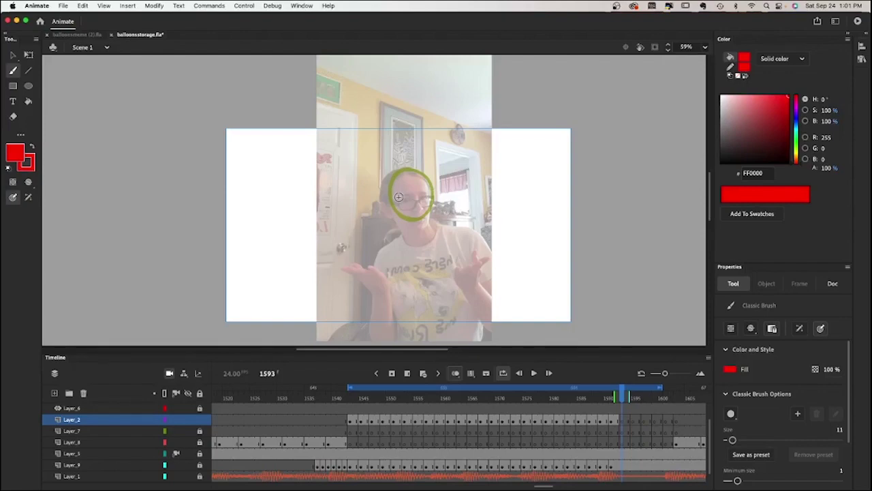
key("comma")
key("comma")
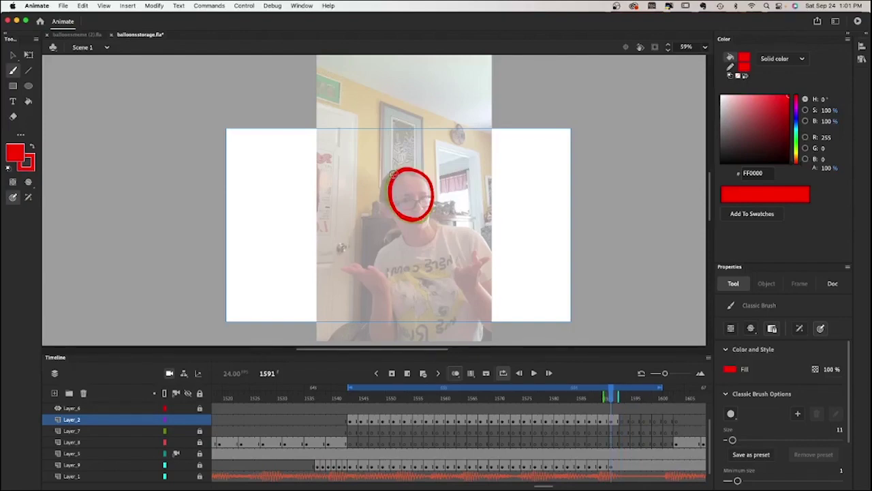
key("period")
key("period")
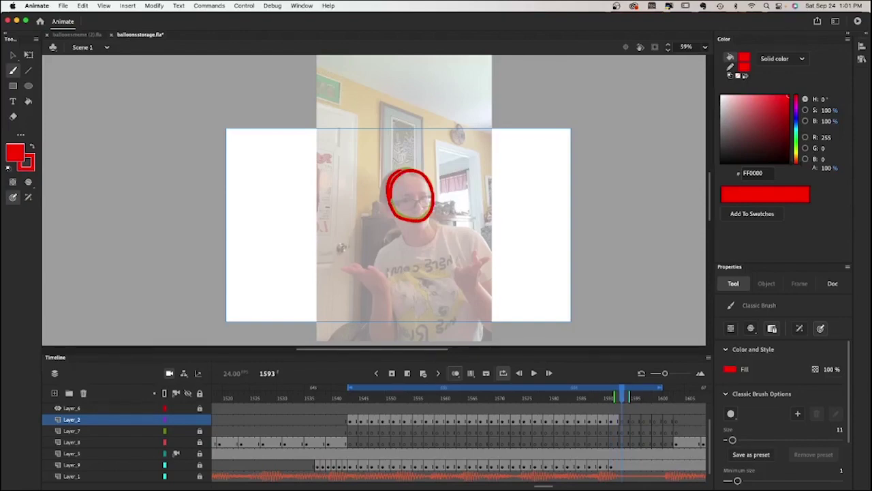
key("period")
key("period")
key("period")
key("period")
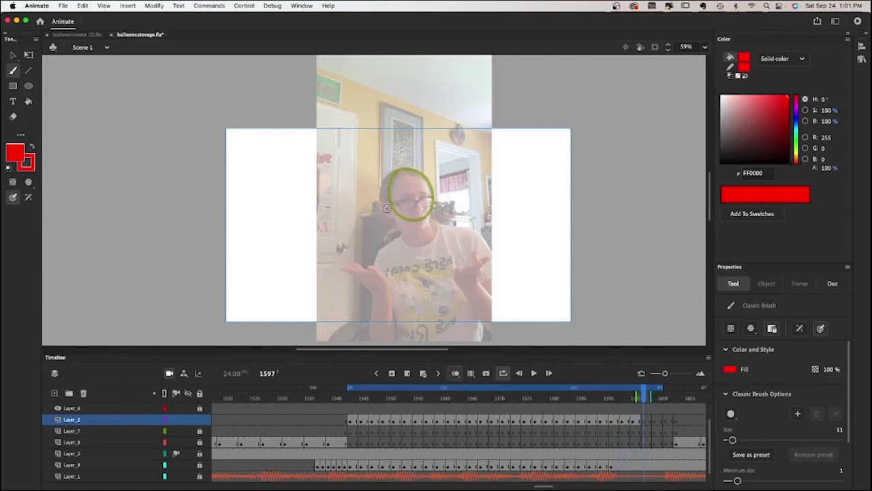
Step: Play back the looped range and scrub frames 1591 to 1600 to review the head circles' motion
key("Return")
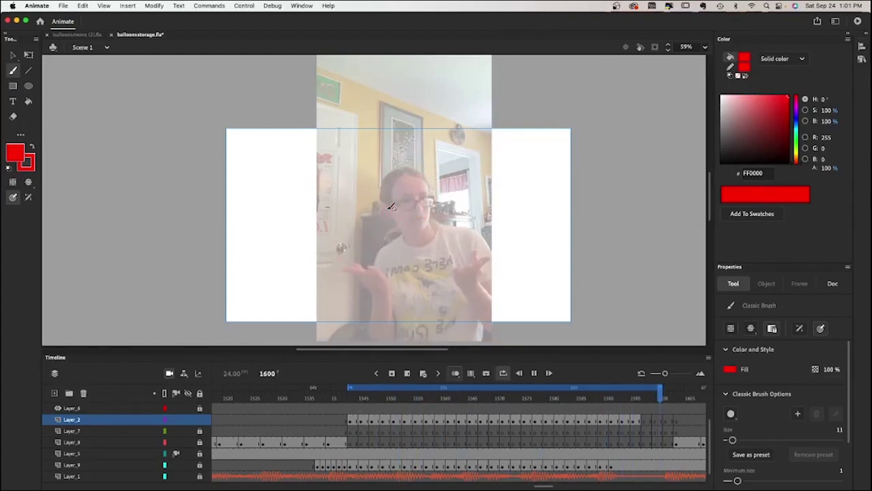
left_click(610, 399)
left_click_drag(610, 400, 665, 399)
left_click(629, 421)
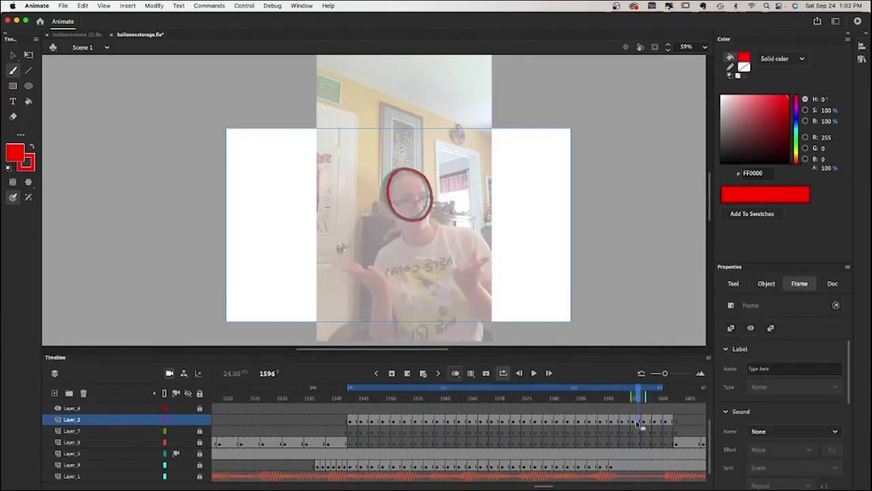
key("Return")
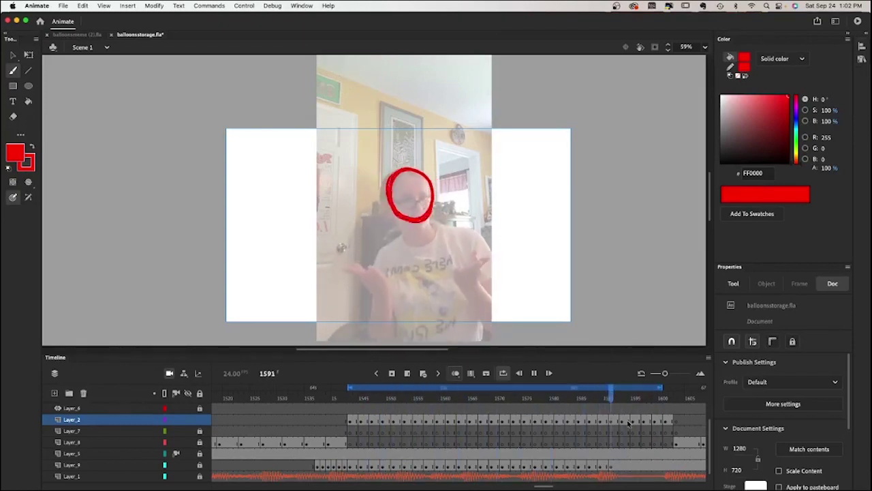
key("Return")
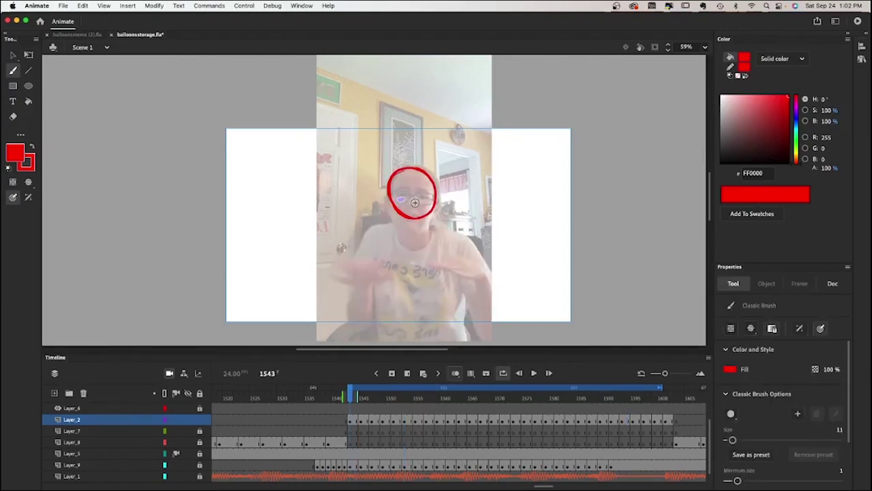
Step: Draw curved vertical and horizontal facing guidelines inside the head circles on Layer_2, on every other frame from 1543, and stop the playback check
left_click_drag(411, 217, 412, 169)
key("period")
key("period")
mouse_move(435, 198)
left_mouse_down()
mouse_move(390, 196)
mouse_move(436, 198)
left_mouse_up()
mouse_move(417, 171)
left_mouse_down()
mouse_move(415, 217)
mouse_move(436, 199)
left_mouse_up()
key("period")
key("period")
mouse_move(416, 170)
left_mouse_down()
mouse_move(416, 215)
mouse_move(436, 199)
mouse_move(417, 215)
left_mouse_up()
key("period")
key("period")
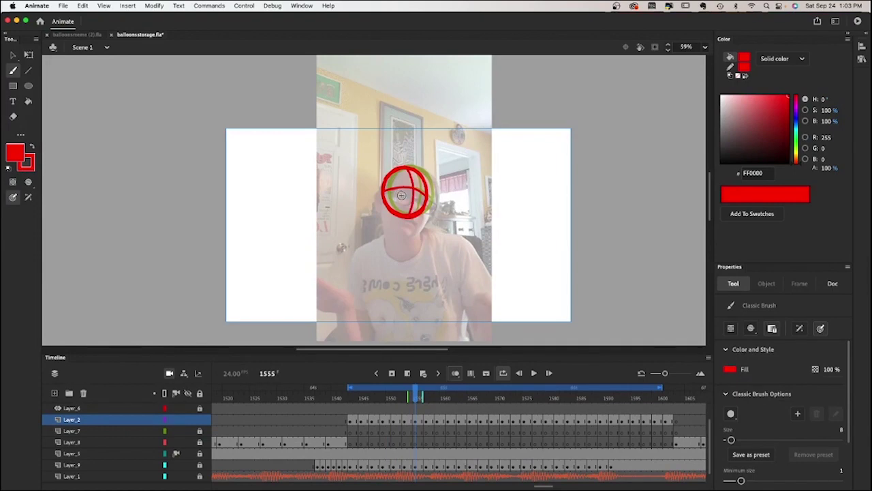
left_click_drag(404, 170, 411, 190)
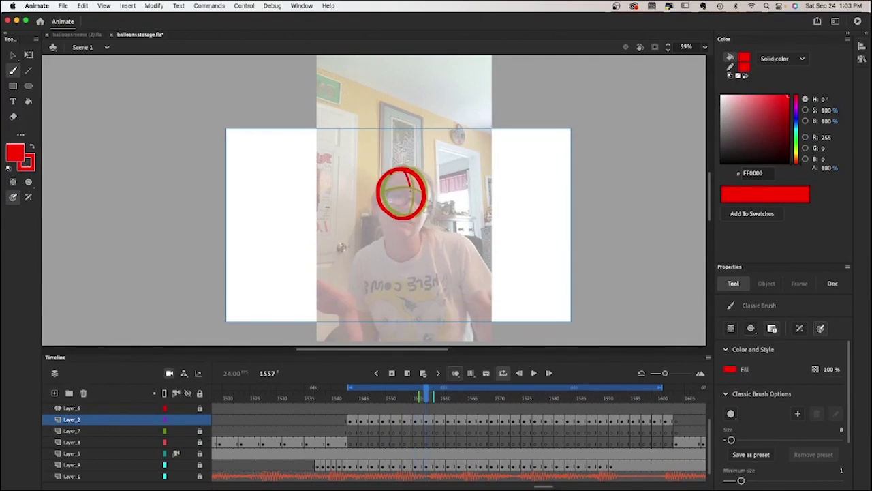
key("period")
key("period")
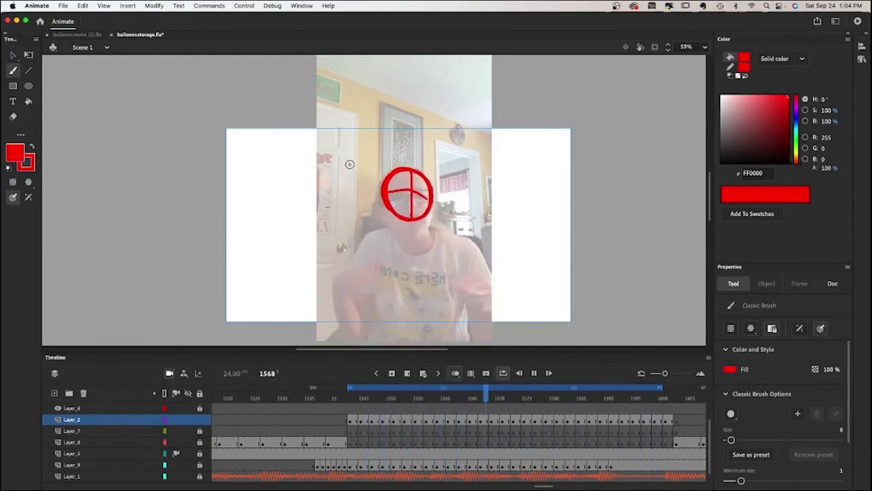
key("Return")
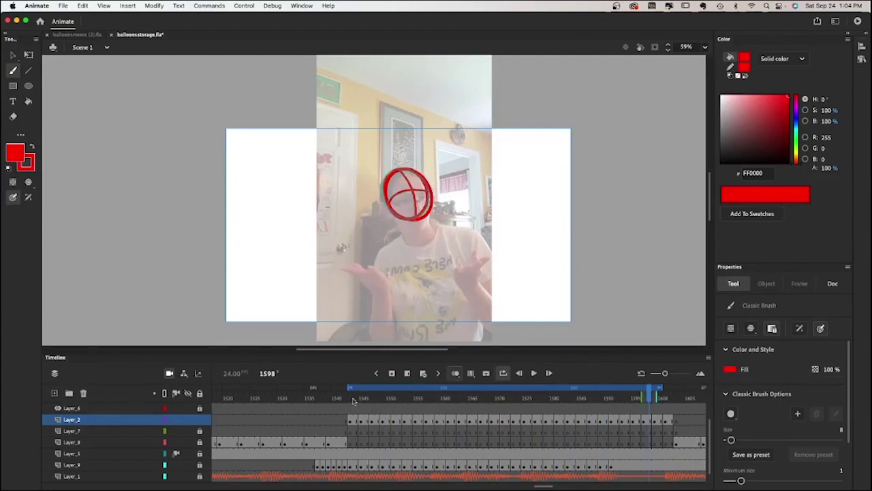
Step: Trace the shoulders and torso sides in red on Layer_7, on every other frame from the start of the loop range
left_click(353, 400)
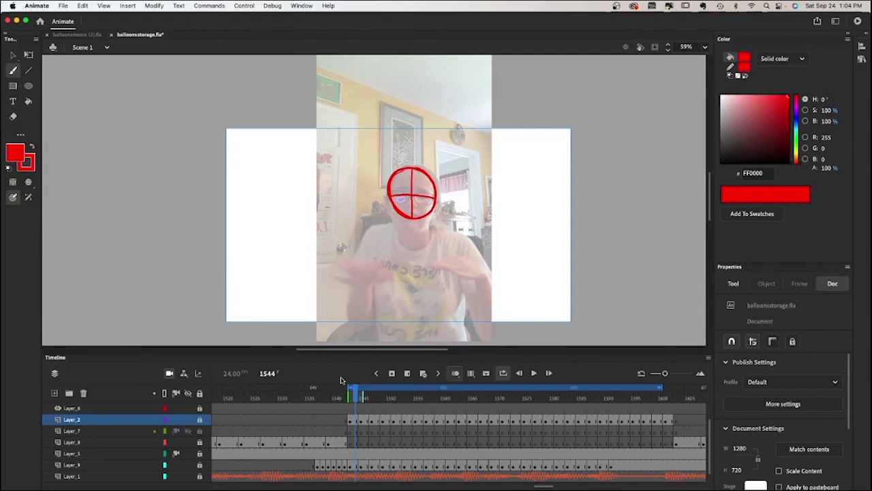
left_click(71, 430)
mouse_move(347, 247)
left_mouse_down()
mouse_move(473, 251)
mouse_move(389, 231)
left_mouse_up()
left_click_drag(346, 282, 467, 239)
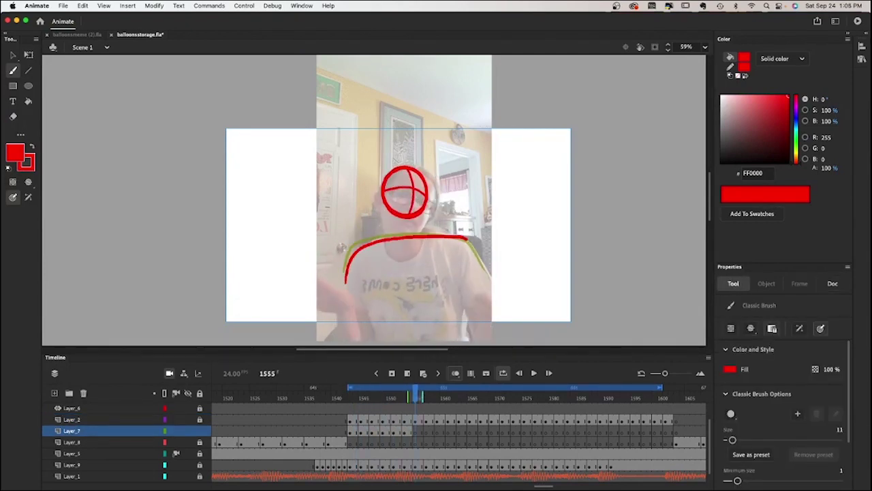
left_click_drag(415, 431, 524, 431)
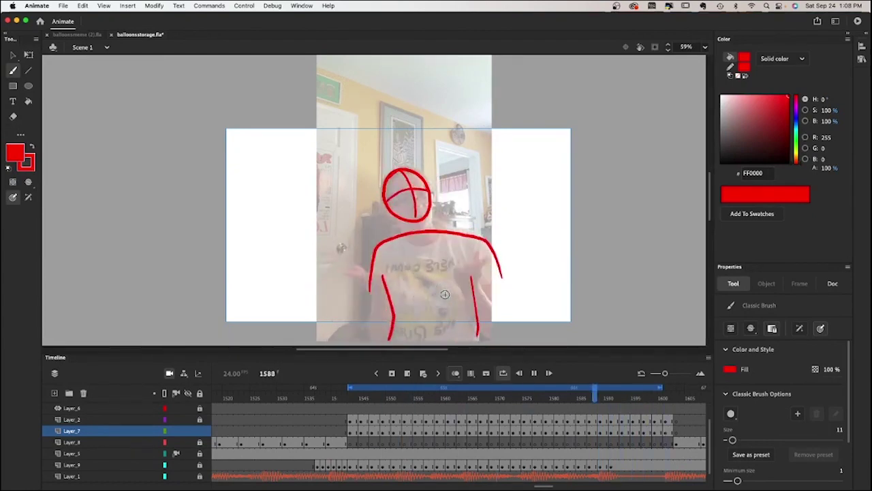
key("Return")
Step: Lock Layer_7, unlock Layer_8, and trace the arms and hands on Layer_8 for the poses at frames 1543 and 1545
left_click(200, 431)
left_click(199, 442)
left_click(353, 442)
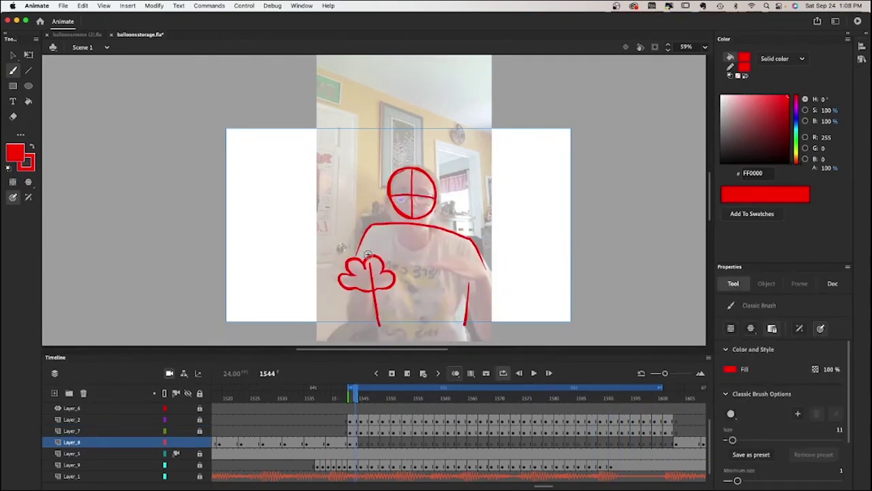
left_click_drag(474, 322, 496, 286)
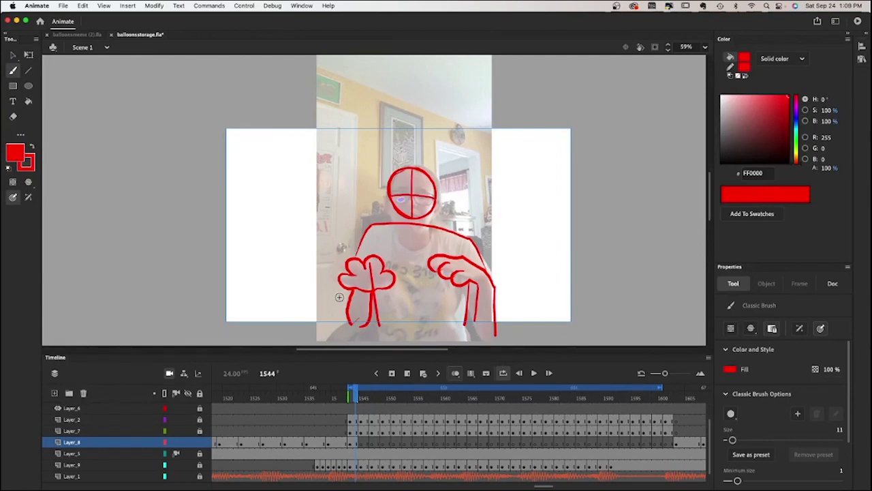
key("period")
mouse_move(347, 271)
left_mouse_down()
mouse_move(369, 278)
mouse_move(361, 283)
left_mouse_up()
key("comma")
key("period")
left_click_drag(472, 273, 492, 321)
Step: Trace the arms and hands on Layer_8 at frames 1547 and 1549, and start the hand at frame 1551
key("period")
key("period")
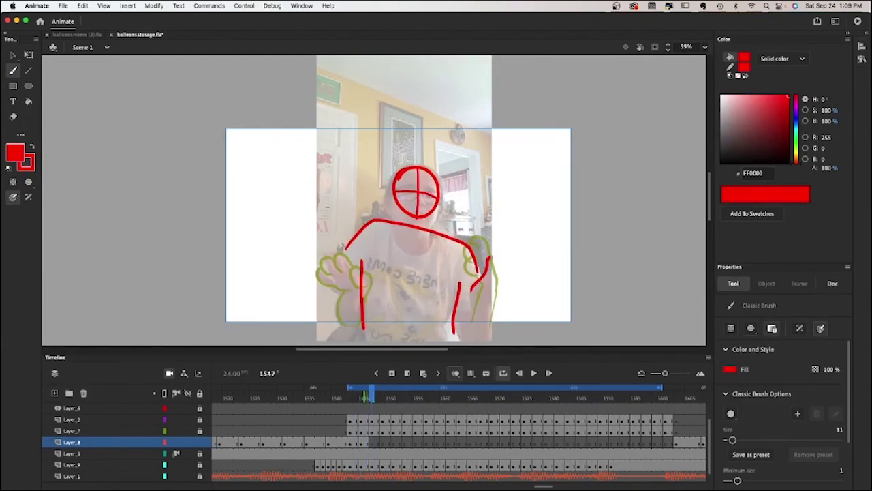
key("period")
key("period")
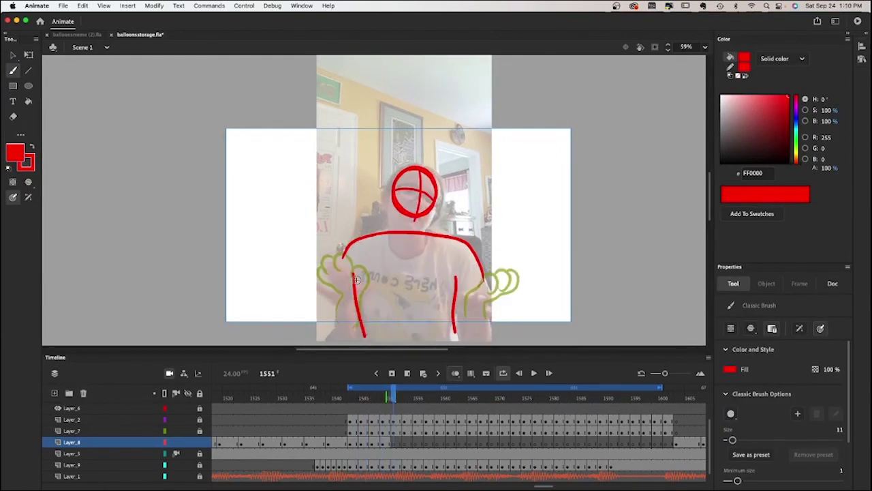
left_click_drag(356, 279, 361, 296)
left_click_drag(353, 272, 339, 302)
Step: Turn off onion skinning, lasso the raised hand near frame 1545 on Layer_8, and restore the brush and onion skinning
left_click(455, 373)
left_click(386, 398)
left_click(364, 398)
key("l")
mouse_move(470, 235)
left_mouse_down()
mouse_move(443, 284)
mouse_move(503, 270)
mouse_move(471, 298)
left_mouse_up()
left_click(393, 398)
key("b")
left_click(455, 373)
left_click(361, 398)
Step: Step through the hand poses from frame 1545 and trace the arms and hands on Layer_8 at frames 1551 to 1555
key("period")
key("period")
key("period")
key("period")
key("period")
key("period")
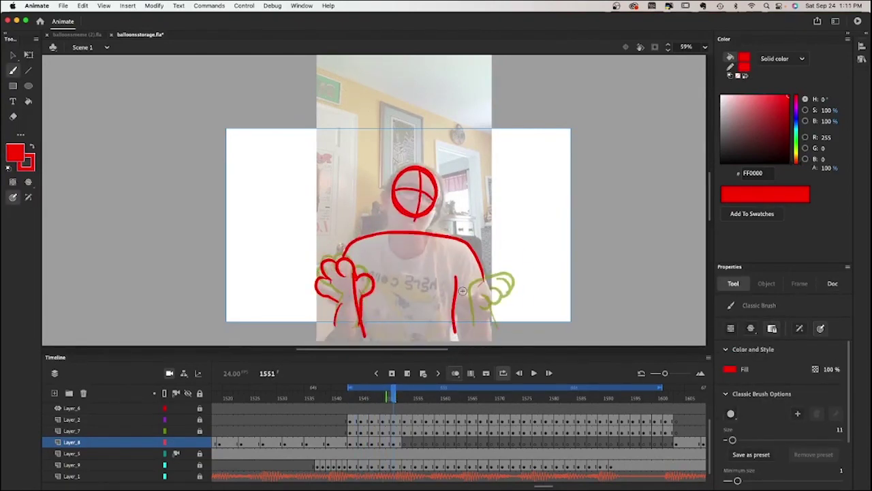
key("period")
key("period")
key("Return")
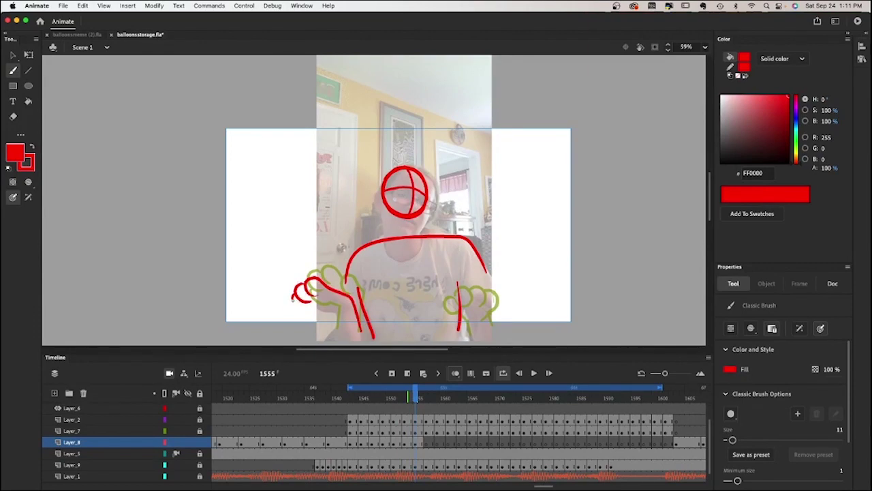
left_click(410, 398)
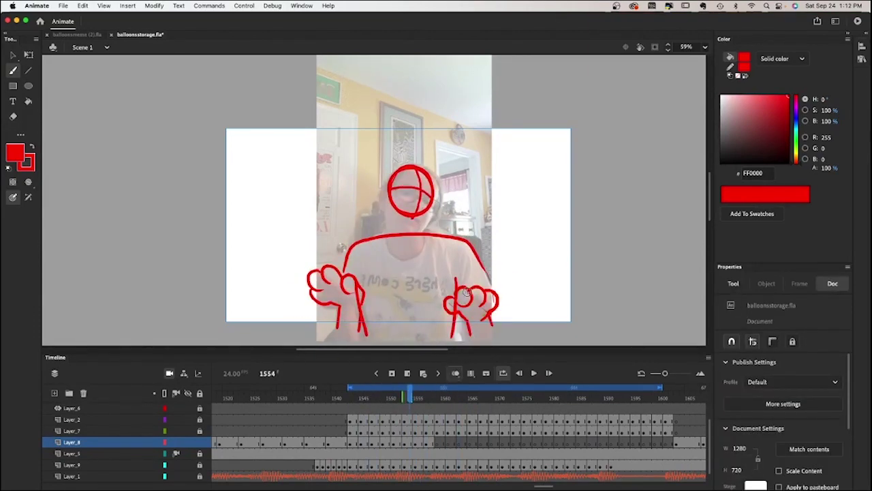
Step: Continue tracing the arms and hands on Layer_8, on every other frame up to frame 1563
left_click(456, 373)
key("period")
key("period")
key("period")
key("period")
key("period")
left_click_drag(467, 286, 492, 308)
key("period")
key("period")
left_click_drag(465, 286, 467, 283)
key("period")
key("period")
key("period")
key("period")
key("period")
key("period")
key("period")
key("period")
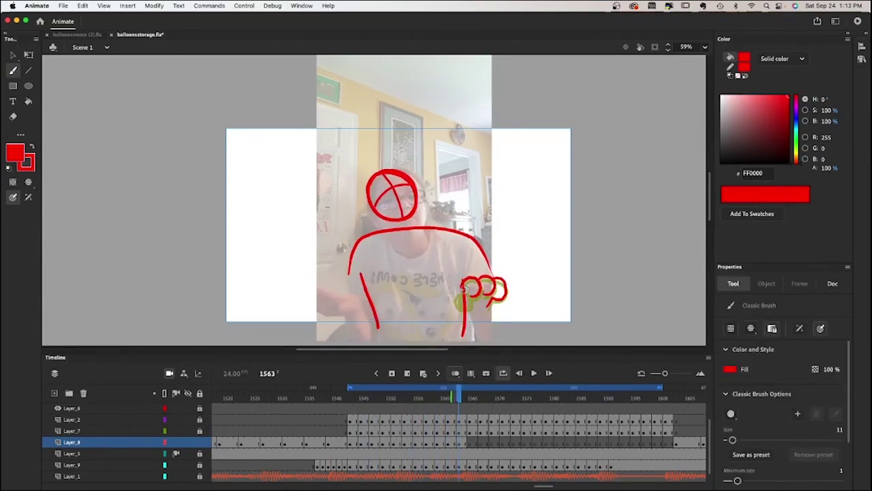
Step: Trace the right-side arm and hand on Layer_8, on every other frame from 1563 to 1571
key("period")
key("period")
key("period")
key("period")
key("period")
key("period")
key("period")
key("period")
key("period")
key("period")
key("period")
key("period")
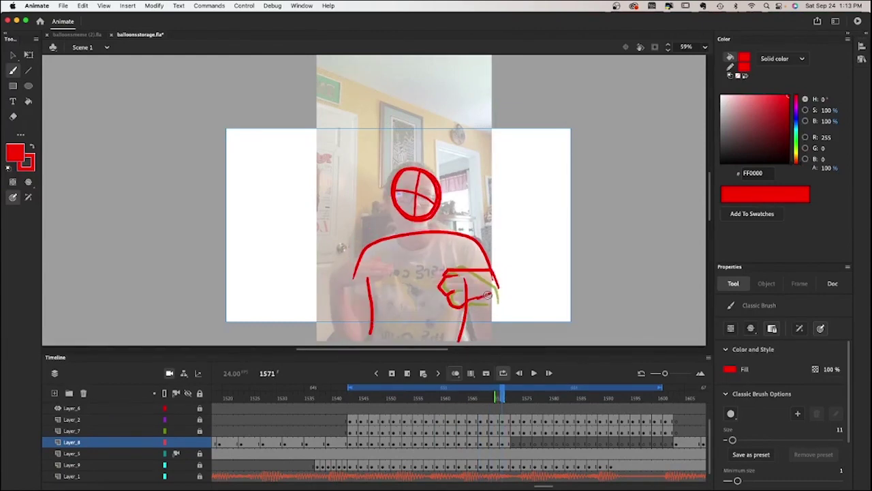
Step: Trace the right-side arm and hand on Layer_8, on every other frame from 1571 to 1583
key("period")
key("period")
key("period")
key("period")
key("period")
key("period")
key("period")
key("period")
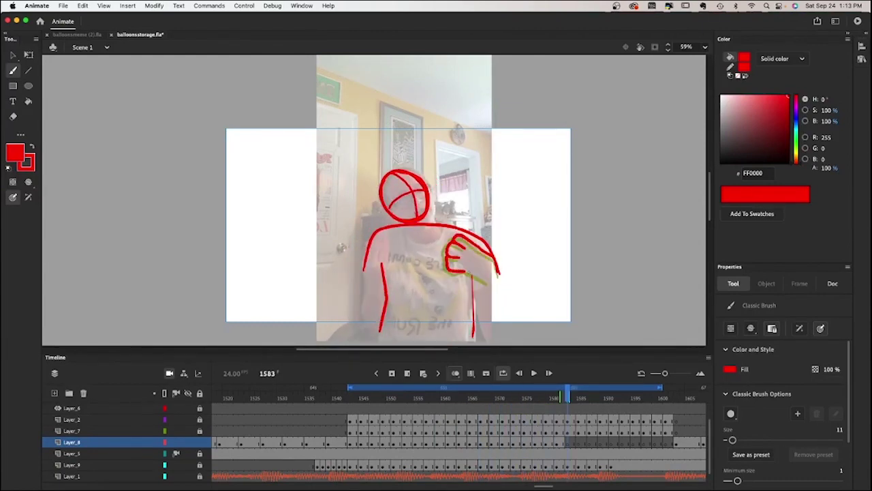
Step: Trace the right-side arm and hand on Layer_8, on every other frame from 1583 to 1593
key("period")
key("period")
key("period")
key("period")
key("period")
key("period")
key("period")
key("period")
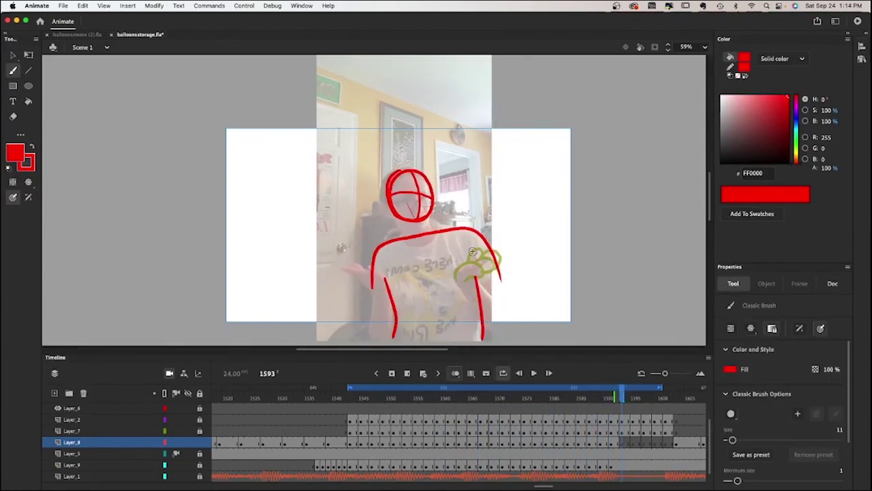
Step: Add a keyframe at the skipped frame 1589 on Layer_8, trace the right-side hand there, and play the sequence
key("comma")
key("comma")
key("comma")
key("comma")
key("comma")
key("comma")
key("comma")
key("comma")
left_click_drag(484, 314, 461, 265)
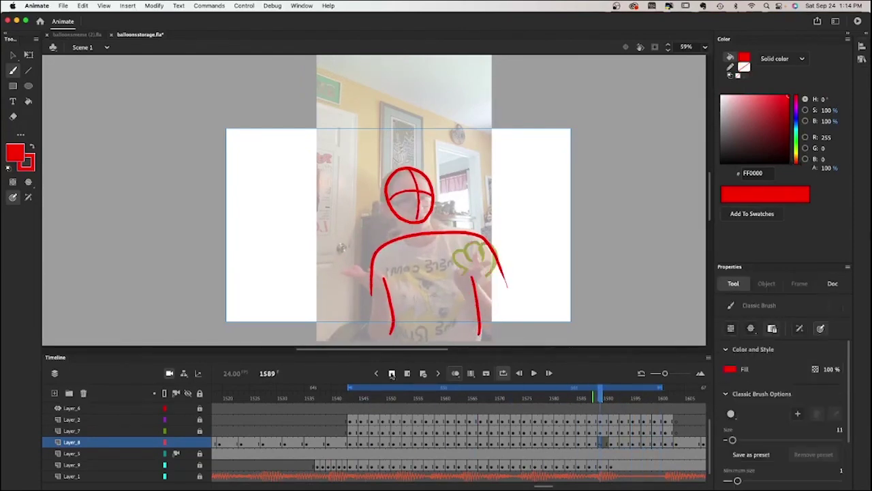
key("Return")
key("Return")
Step: Trace the left-side arm and hand on Layer_8, advancing on twos up to frame 1561
key("period")
key("period")
key("period")
key("period")
key("period")
key("period")
key("period")
key("period")
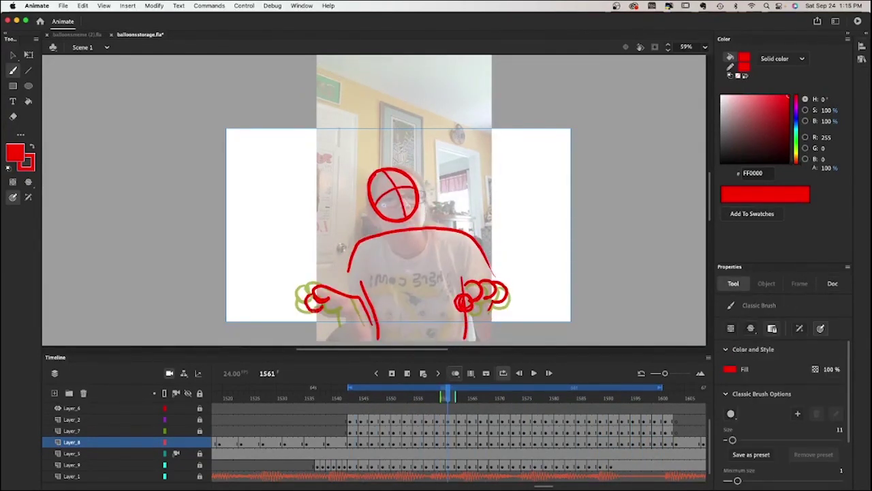
Step: Trace the left-side arm and hand on Layer_8, on every other frame from 1561 to 1577
key("period")
key("period")
key("period")
key("period")
key("period")
key("period")
key("period")
key("period")
key("period")
key("period")
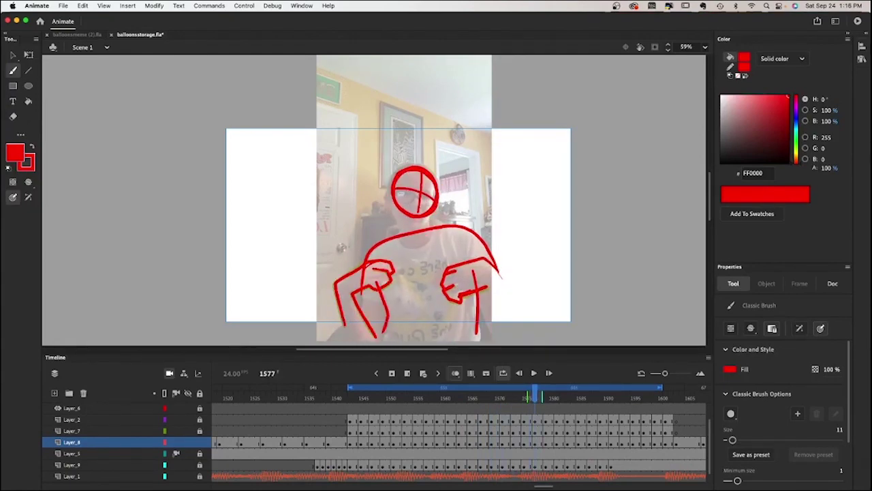
Step: Trace the left-side arm and hand on Layer_8, on every other frame from 1577 to 1587
key("period")
key("period")
key("period")
key("period")
key("period")
key("period")
key("period")
key("period")
key("period")
key("period")
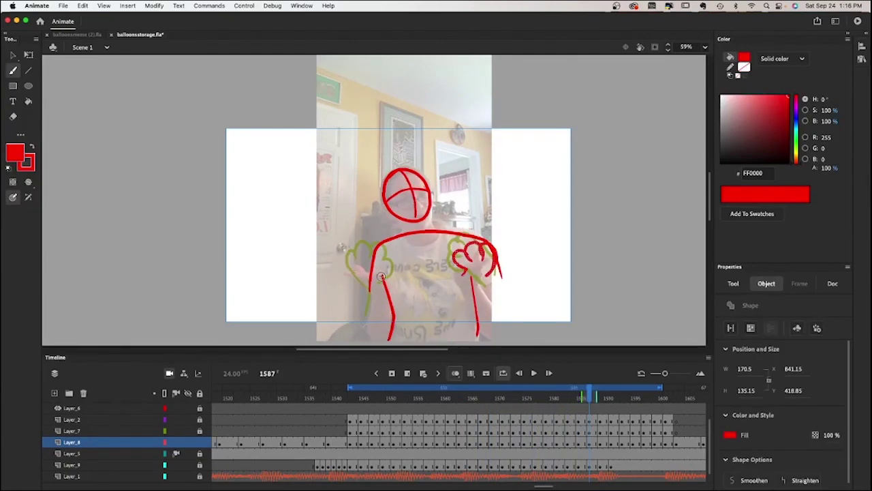
Step: Trace the left-side arm and hand on Layer_8, on every other frame from 1587 to 1593
key("period")
key("period")
key("period")
key("period")
key("period")
key("period")
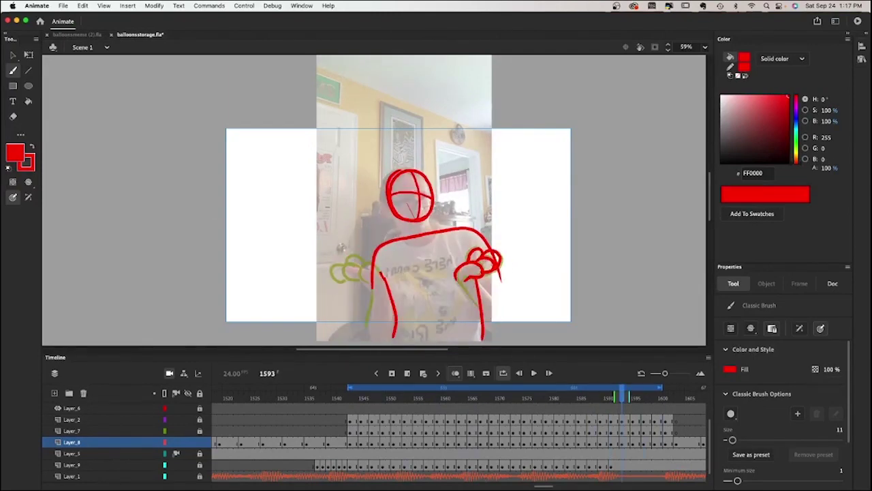
Step: Finish tracing the arms and hands on Layer_8 from frame 1593 to 1601
key("period")
key("period")
key("period")
key("period")
key("period")
key("period")
key("period")
key("period")
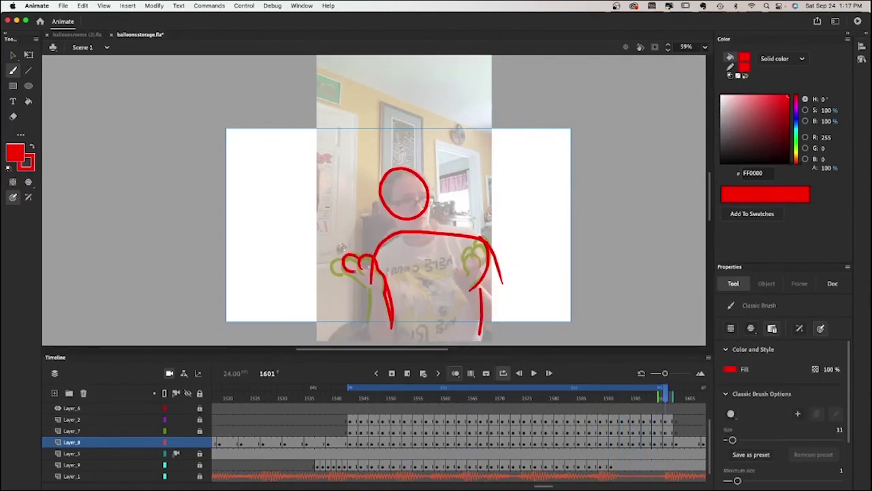
key("Return")
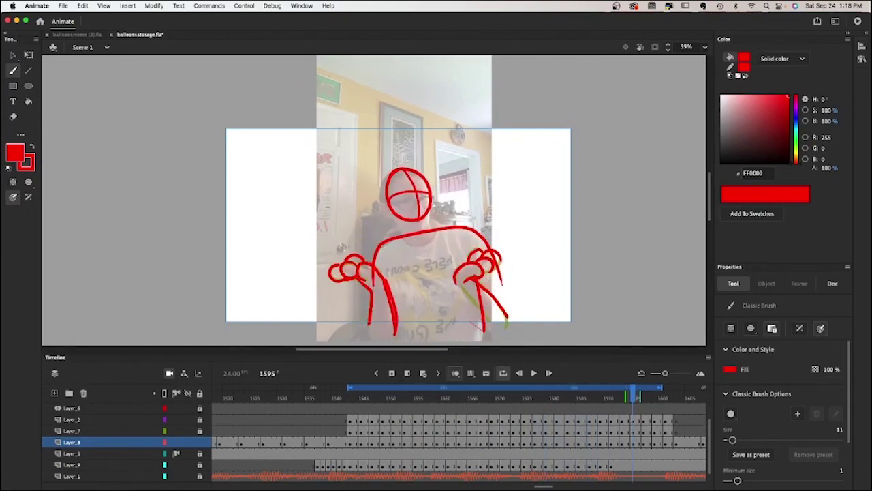
Step: At frame 1544, lock Layer_8, unlock Layer_2, and replace onion skinning with Edit Multiple Frames across the whole looped sequence
left_click(354, 400)
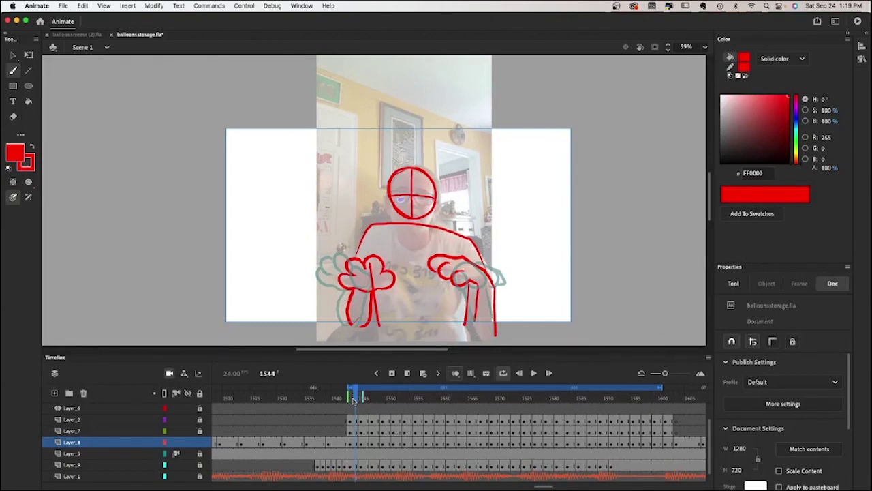
left_click(200, 442)
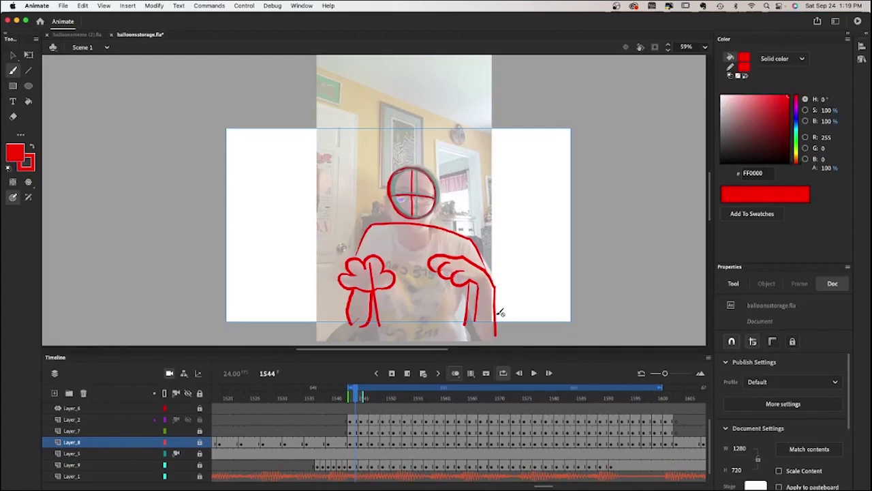
left_click(456, 374)
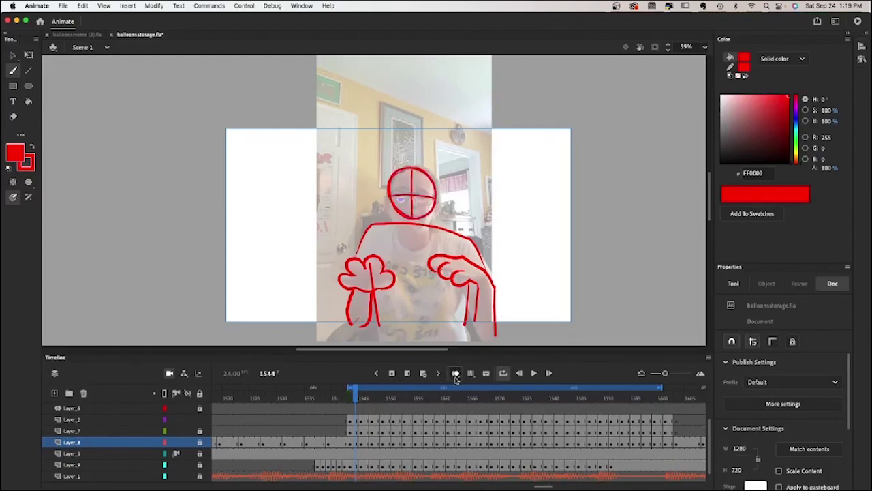
left_click(457, 374)
left_click(457, 375)
left_click(471, 376)
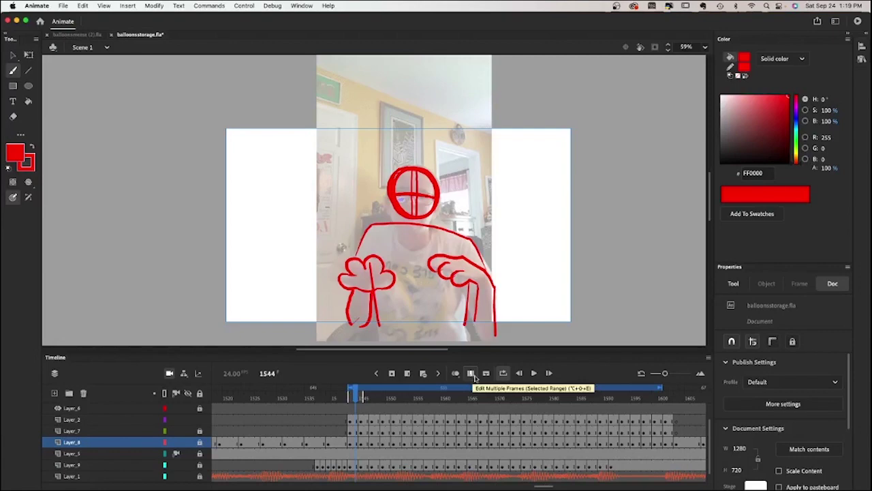
left_click_drag(505, 389, 672, 399)
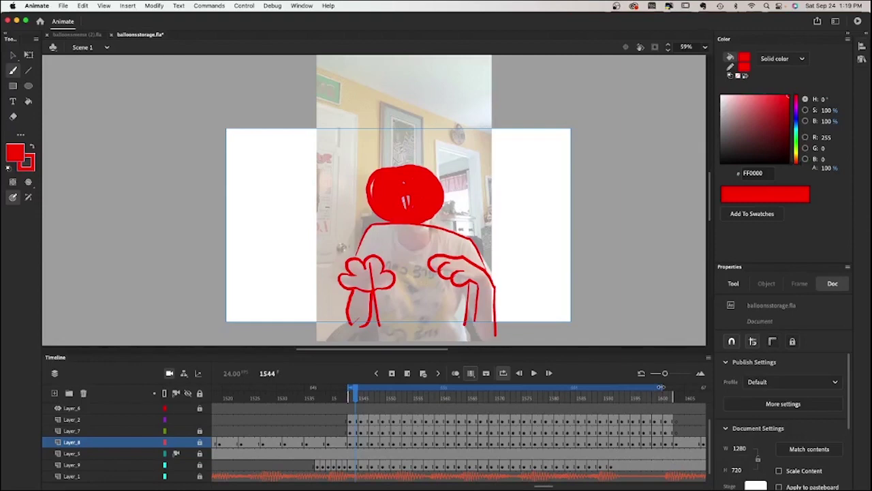
Step: Select all the head drawings with Free Transform, scale them up to about 344 by 262, and turn off Edit Multiple Frames
key("q")
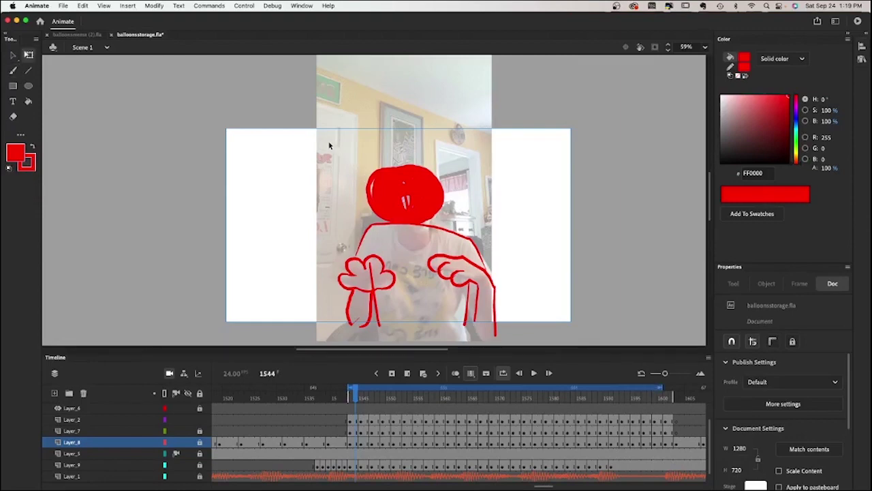
left_click_drag(329, 143, 477, 235)
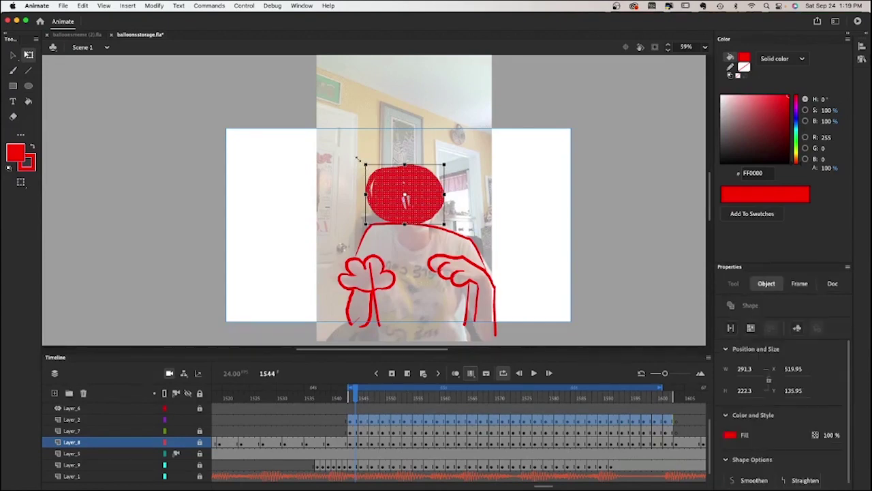
left_click_drag(357, 159, 358, 159)
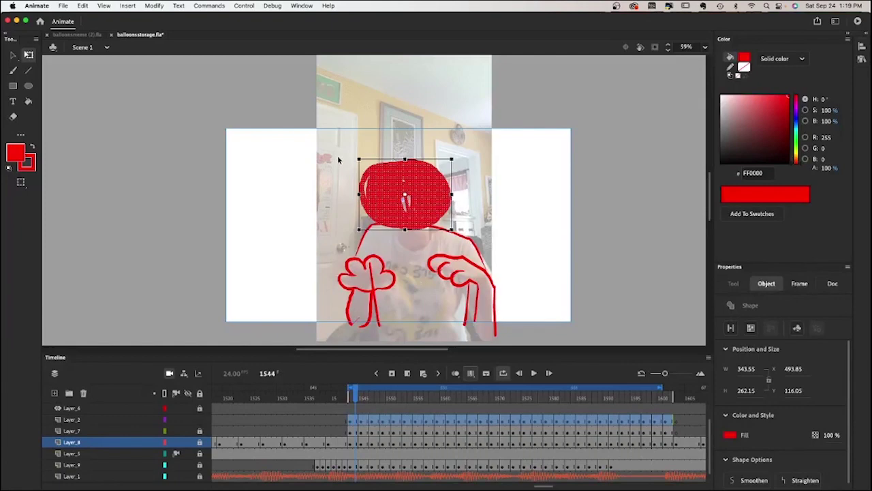
left_click(334, 157)
left_click(471, 374)
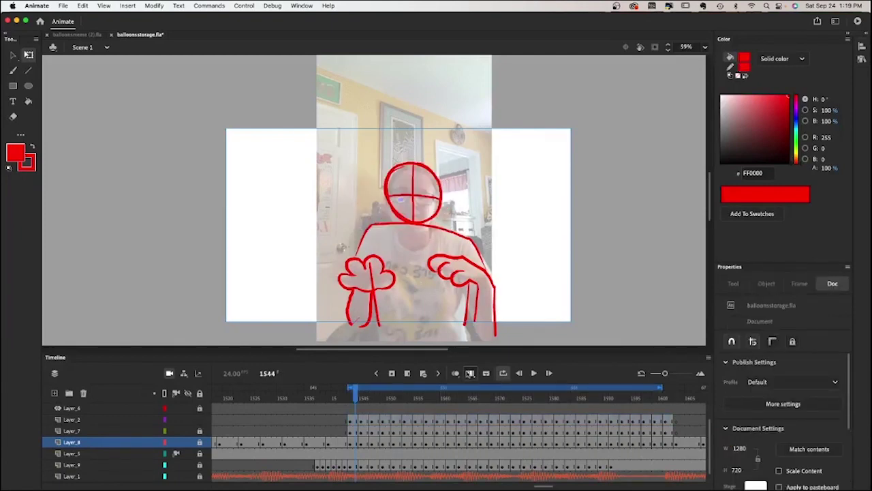
Step: Select all the head drawings again through Edit Multiple Frames, move them up to Y 104.5, and play the animation
left_click(471, 374)
left_click_drag(329, 142, 467, 247)
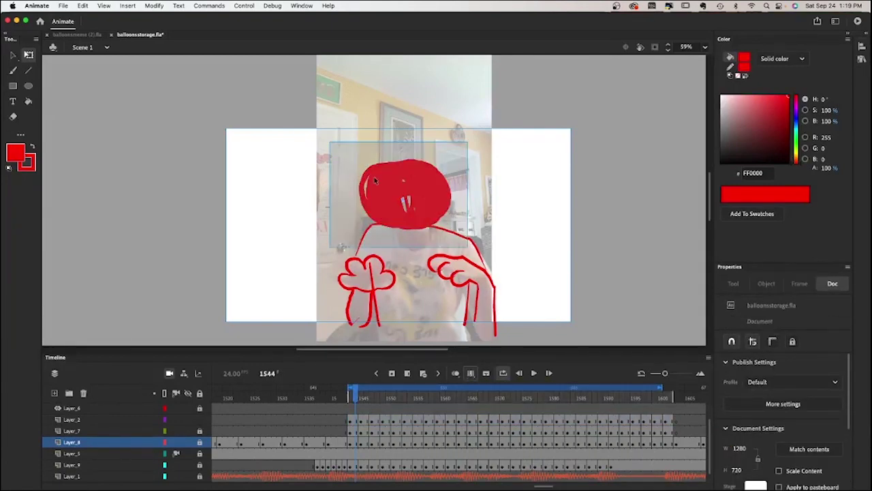
left_click(375, 183)
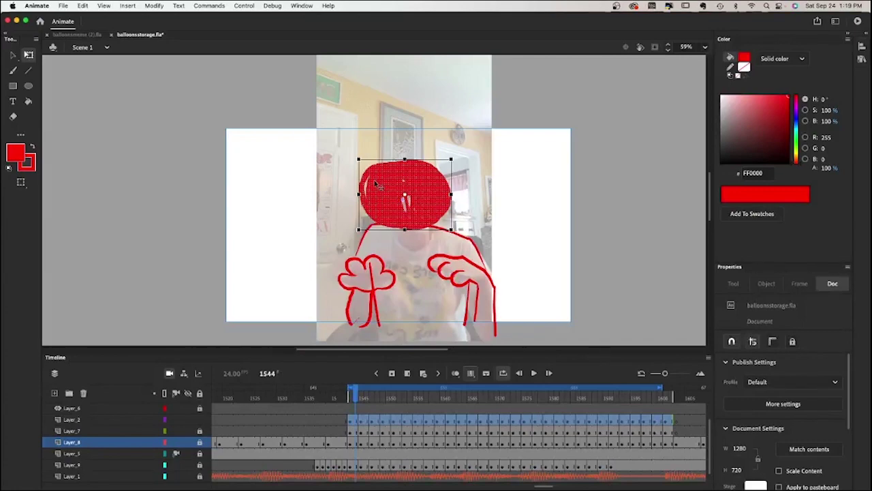
left_click_drag(376, 184, 376, 180)
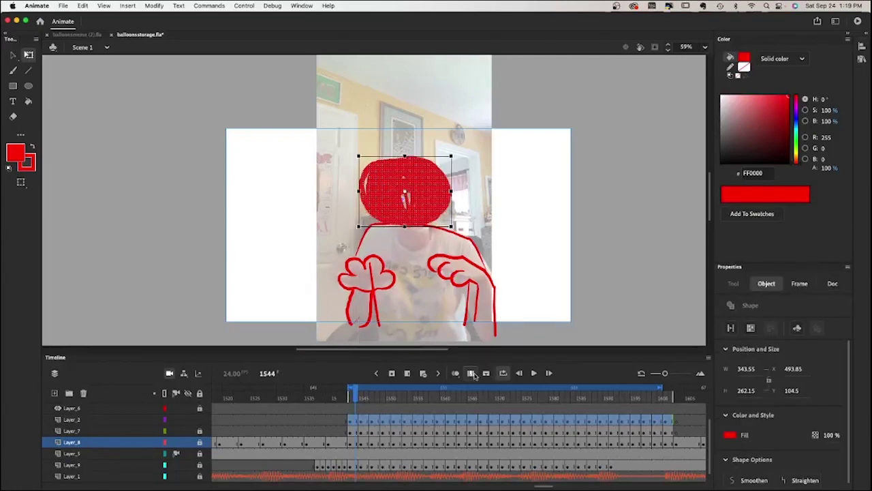
left_click(470, 372)
left_click(298, 253)
key("Return")
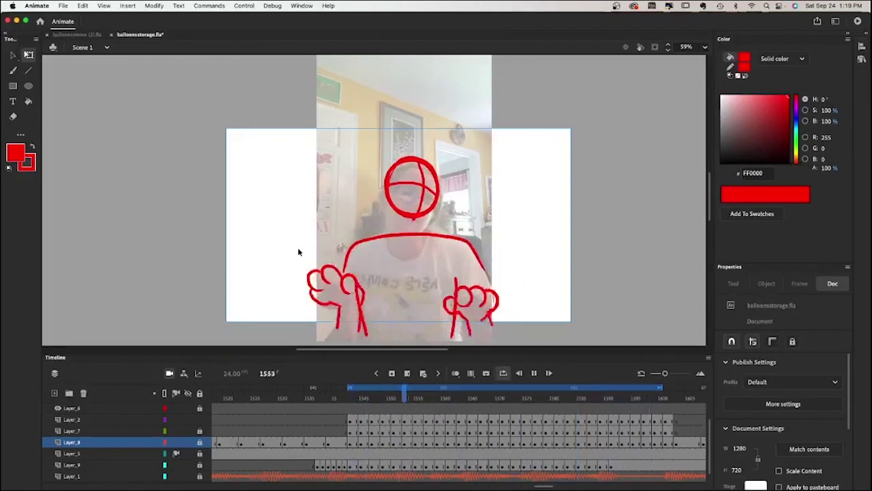
key("super+z")
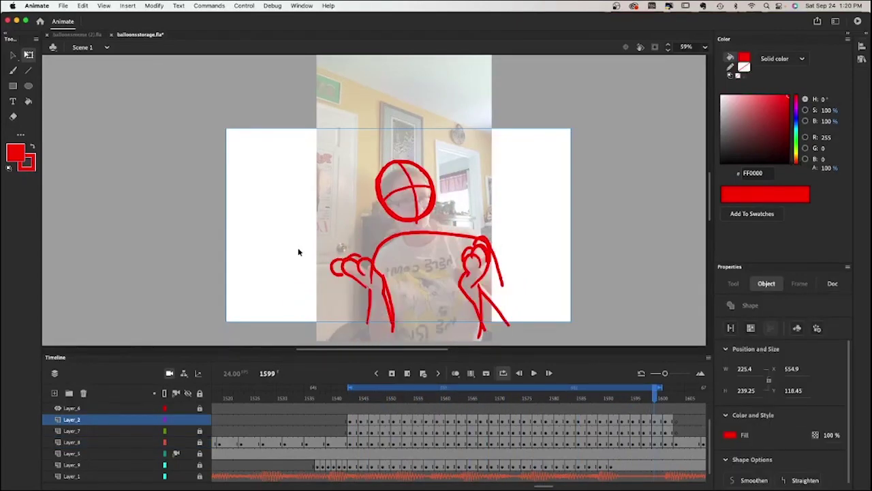
Step: Turn on onion skinning for previous frames only at frame 1544, and set the brush fill to dark red 7E0000
left_click(359, 398)
left_click(455, 373)
left_click_drag(669, 404, 357, 399)
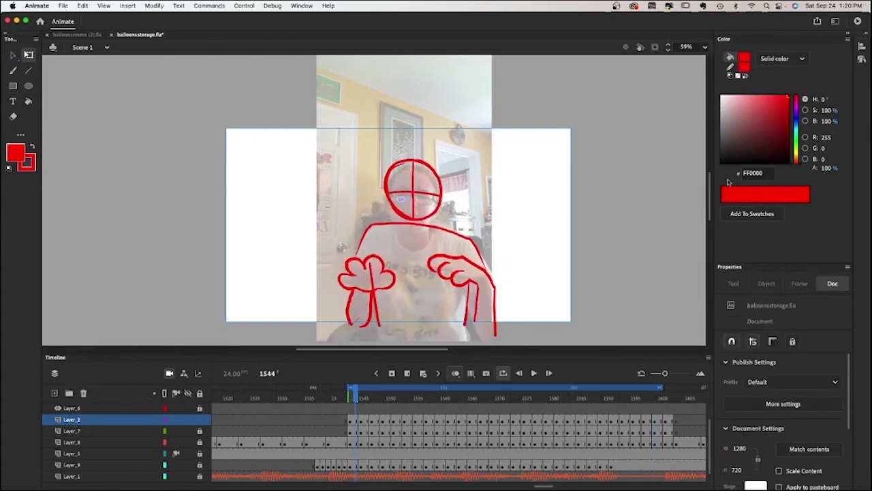
left_click(788, 130)
key("b")
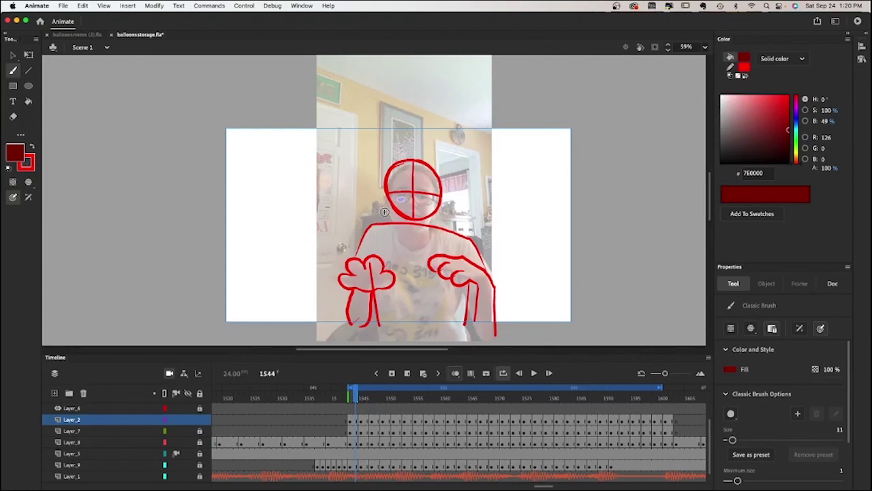
mouse_move(408, 191)
left_mouse_down()
mouse_move(390, 200)
mouse_move(402, 229)
mouse_move(431, 213)
mouse_move(426, 195)
mouse_move(396, 204)
left_mouse_up()
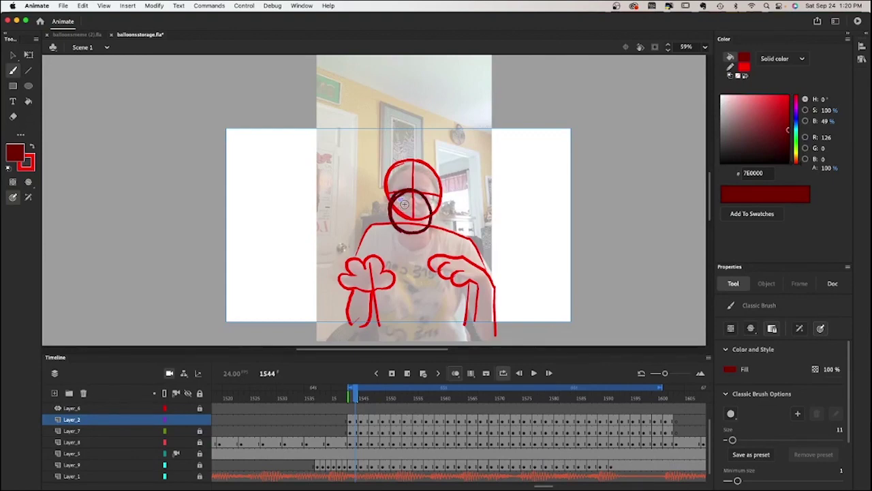
key("a")
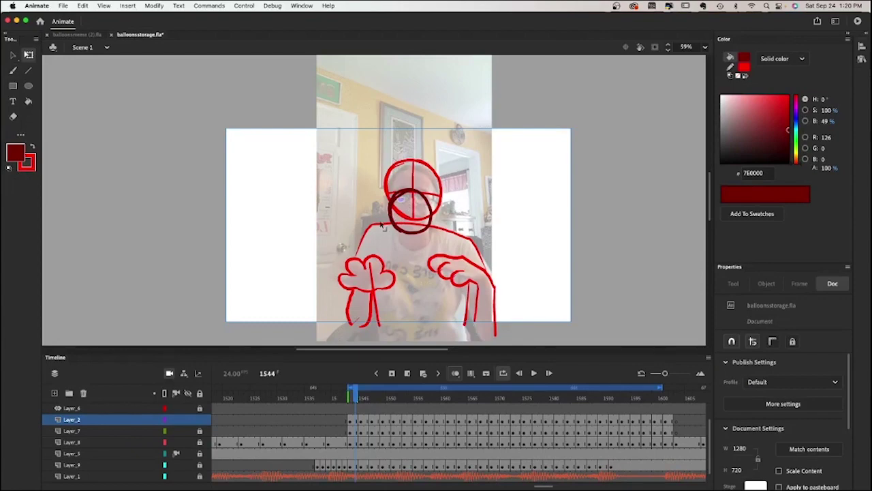
left_click(385, 226)
key("Delete")
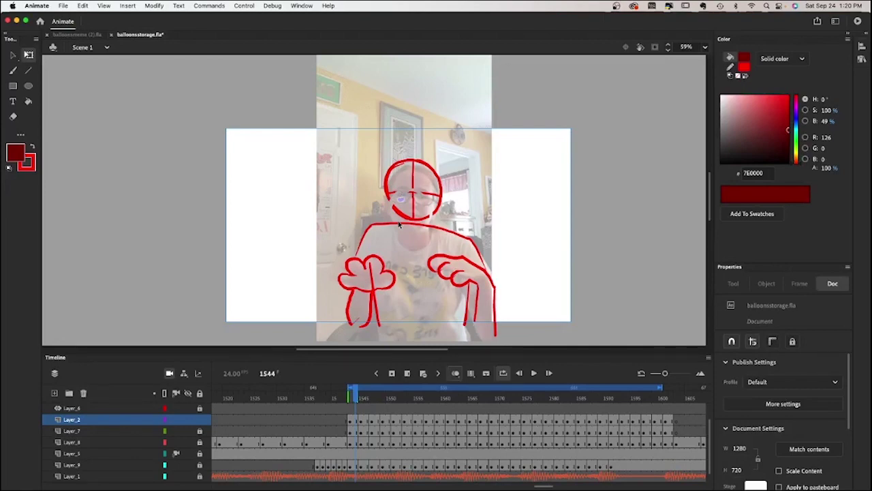
key("super+z")
key("super+z")
key("super+z")
key("super+z")
Step: Draw the dark red jaw shape on Layer_2 from frame 1544 onward, and review it without onion skinning around frame 1548
key("b")
mouse_move(408, 187)
left_mouse_down()
mouse_move(401, 192)
mouse_move(414, 224)
mouse_move(421, 183)
mouse_move(413, 222)
left_mouse_up()
key("period")
key("period")
key("period")
key("period")
key("period")
key("period")
key("period")
left_click(455, 373)
left_click_drag(391, 399, 376, 408)
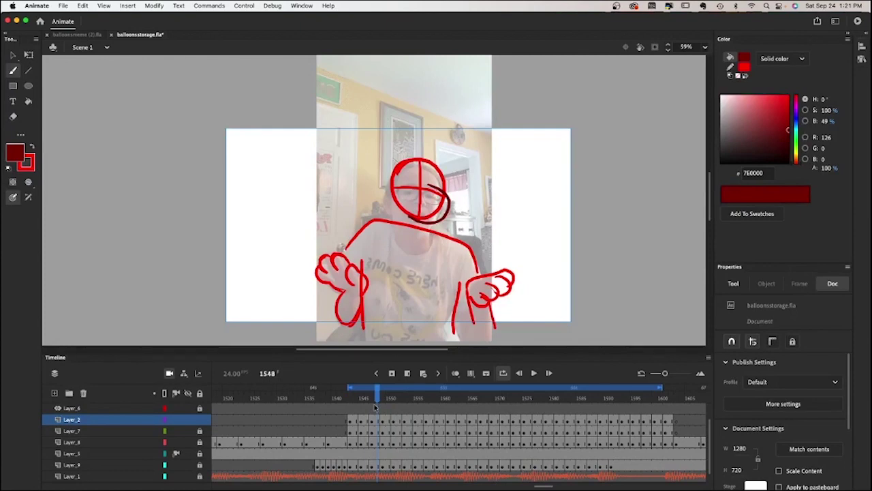
Step: Continue drawing the dark red jaw shape on Layer_2, with onion skinning on, up to frame 1553
key("period")
key("period")
key("period")
key("period")
key("period")
key("period")
key("period")
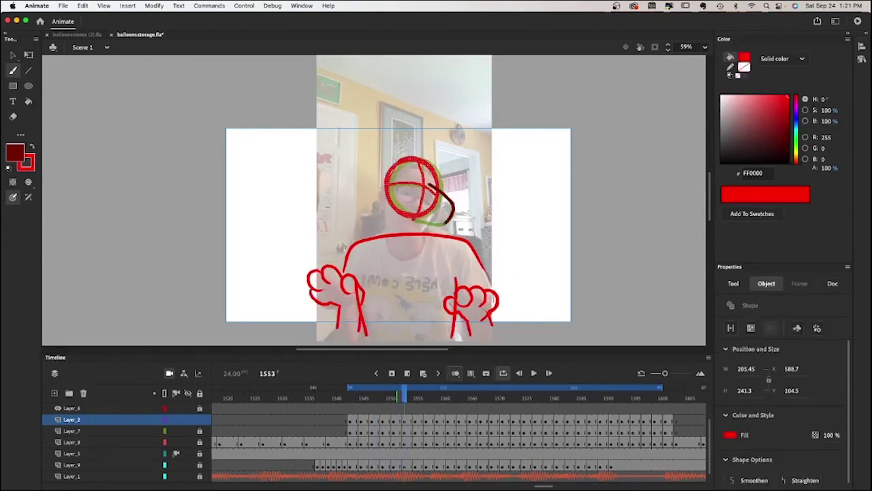
Step: Draw the dark red jaw shape on Layer_2, on every other frame from 1553 to 1559
key("period")
key("period")
key("period")
key("period")
key("period")
key("period")
key("period")
key("period")
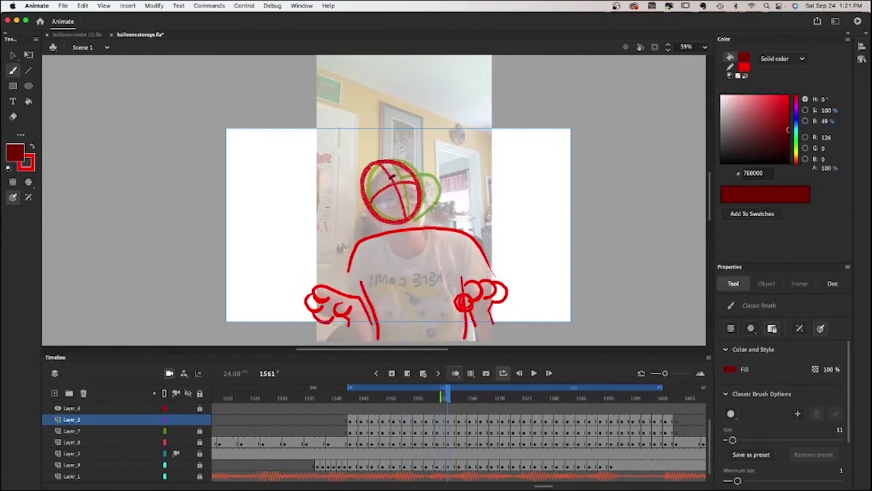
Step: Draw the dark red jaw shape on Layer_2 at frames 1561, 1563 and 1565, and play the animation
left_click_drag(386, 177, 409, 222)
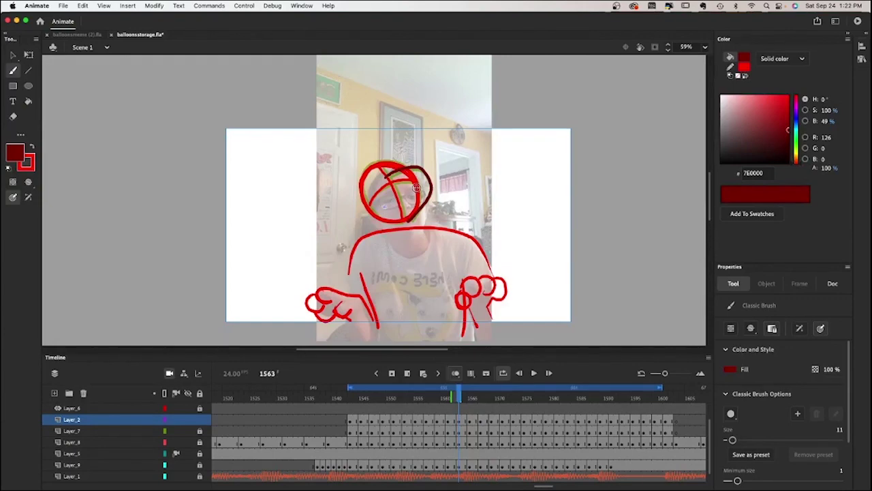
key("period")
key("period")
key("period")
key("period")
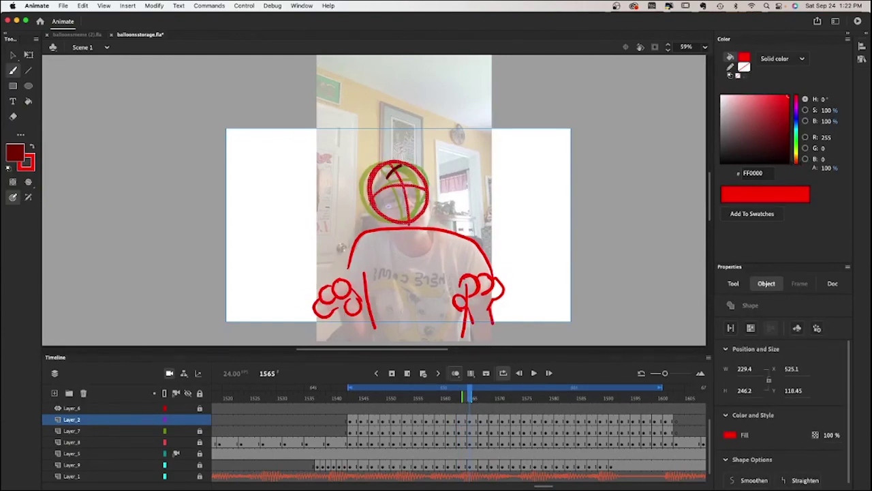
key("Return")
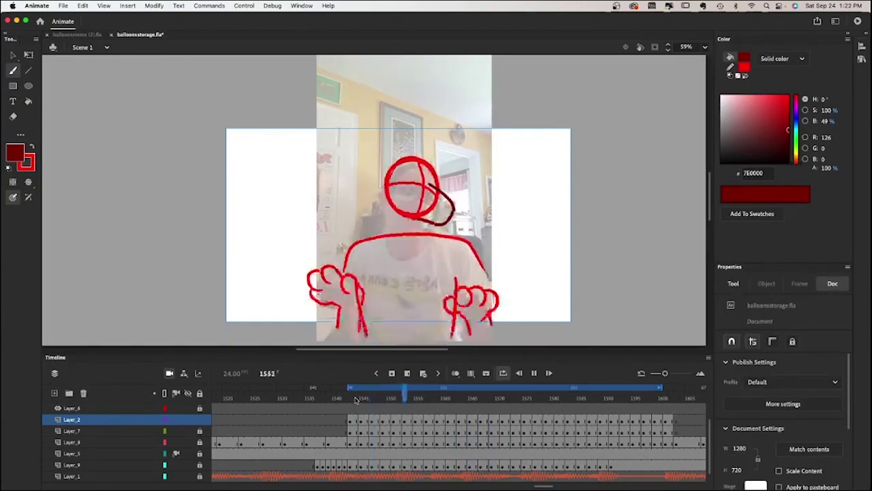
Step: Stop the playback and draw the dark red jaw shape on Layer_2, on every other frame from 1567 to 1577
key("Return")
key("period")
key("period")
left_click_drag(395, 194, 426, 191)
key("period")
key("period")
key("period")
key("period")
key("period")
key("period")
key("period")
key("period")
key("period")
key("period")
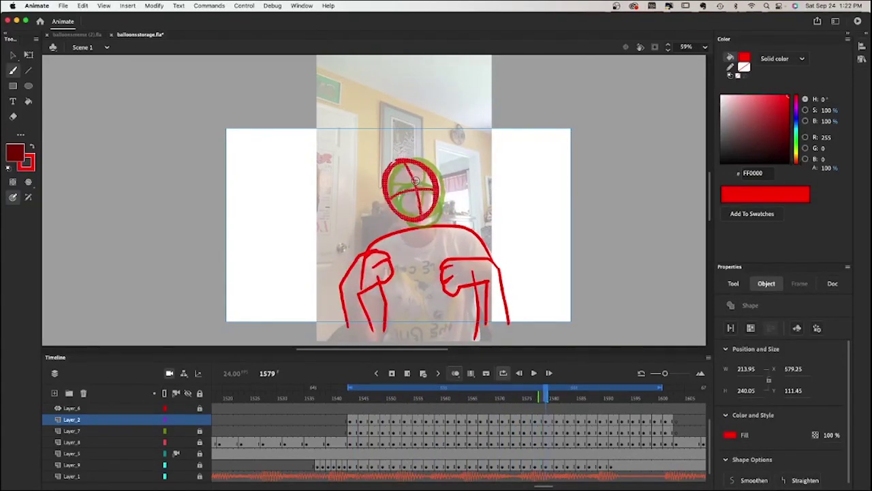
Step: Draw the dark red jaw shape on Layer_2, on every other frame from 1579 to 1585
key("period")
key("period")
key("period")
key("period")
key("period")
key("period")
key("period")
key("period")
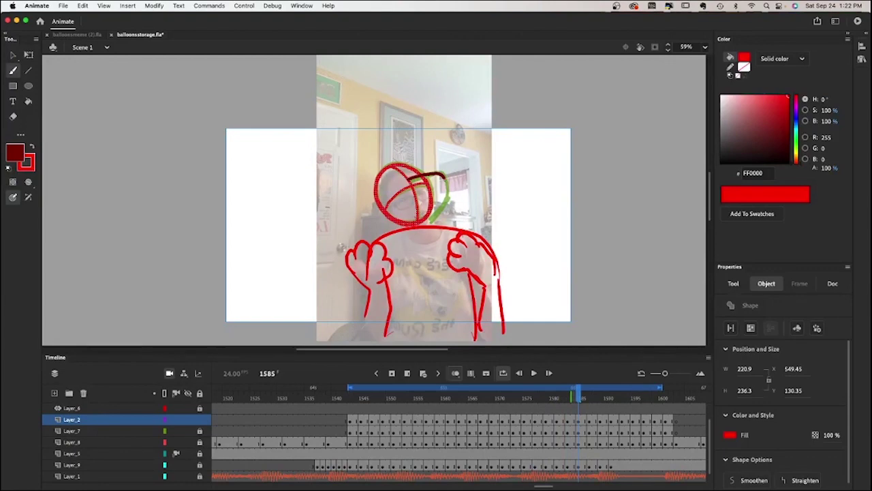
Step: Draw the dark red jaw shape on Layer_2 from frame 1587 to 1595, and play the animation
key("Return")
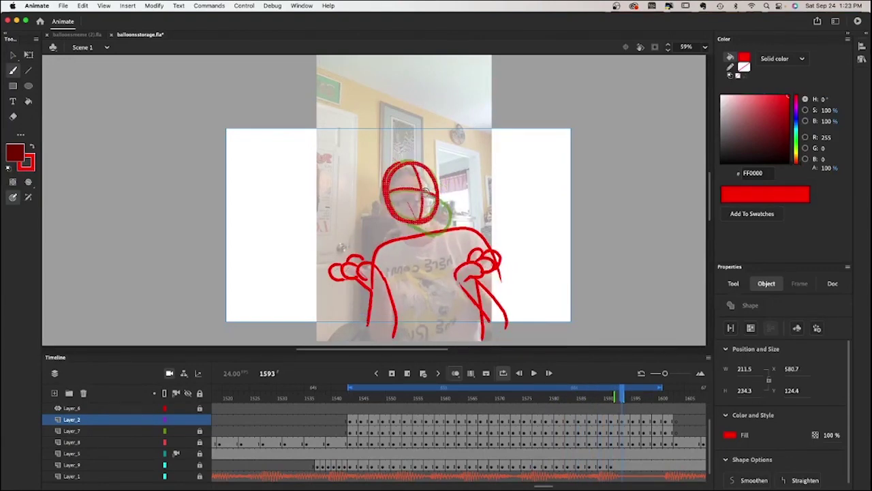
key("Return")
key("alt+period")
key("alt+period")
key("alt+period")
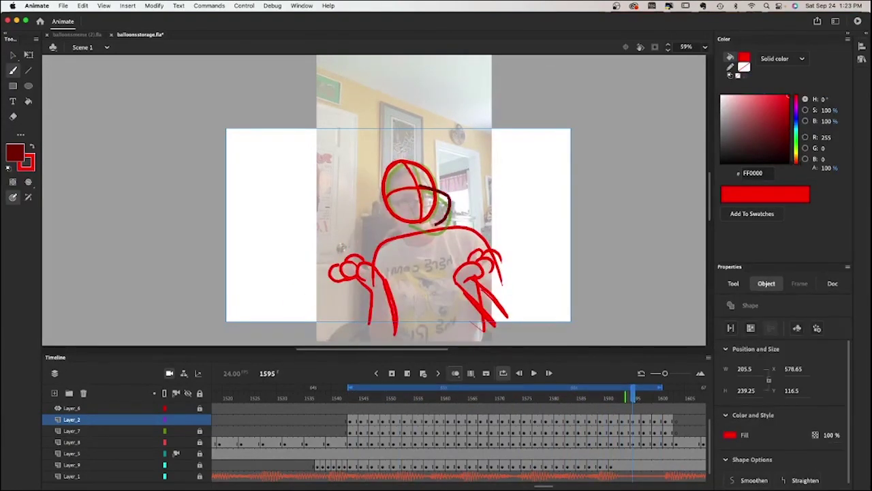
key("Return")
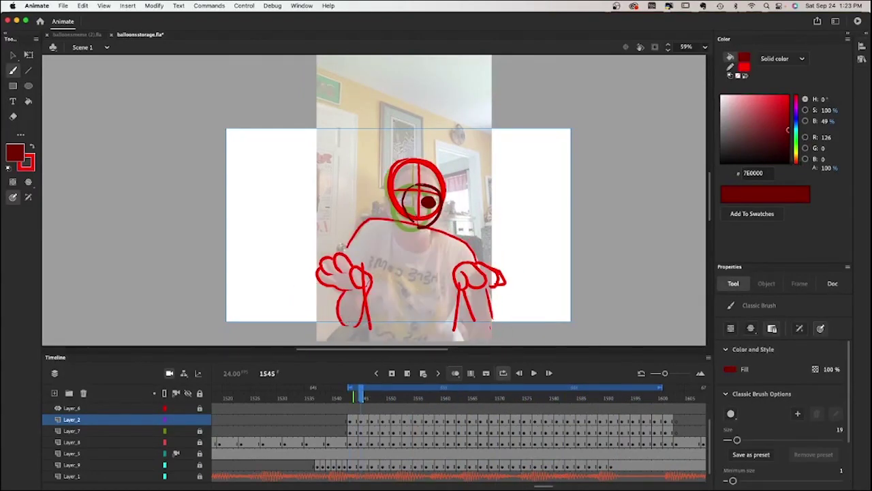
Step: Paint a filled dark red nose on the character's muzzle on Layer_2, on every other frame from 1545 to 1573
key(".")
key(".")
key(".")
key(".")
key(".")
key(".")
key(".")
key(".")
key(".")
key(".")
key(".")
key(".")
key(".")
key(".")
key(".")
key(".")
key(".")
key(".")
key(".")
key(".")
key(".")
key(".")
key(".")
key(".")
key(".")
key(".")
key(".")
key(".")
key(".")
key(".")
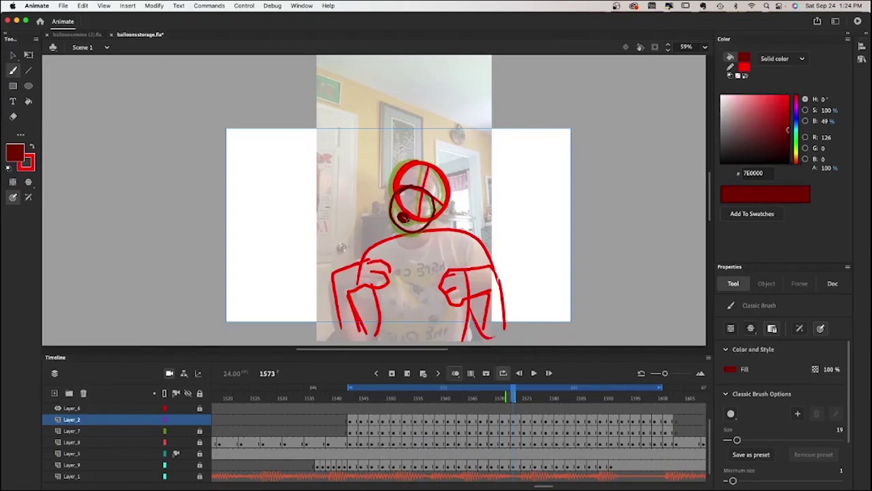
Step: Continue painting the filled dark red nose on Layer_2 from frame 1575 to 1597, and play the animation
key(".")
key(".")
key(".")
key(".")
key(".")
key(".")
key(".")
key(".")
key(".")
key(".")
key(".")
key(".")
key(".")
key(".")
key(".")
key(".")
key(".")
key(".")
left_click_drag(423, 189, 410, 225)
left_click_drag(438, 210, 441, 215)
key("Return")
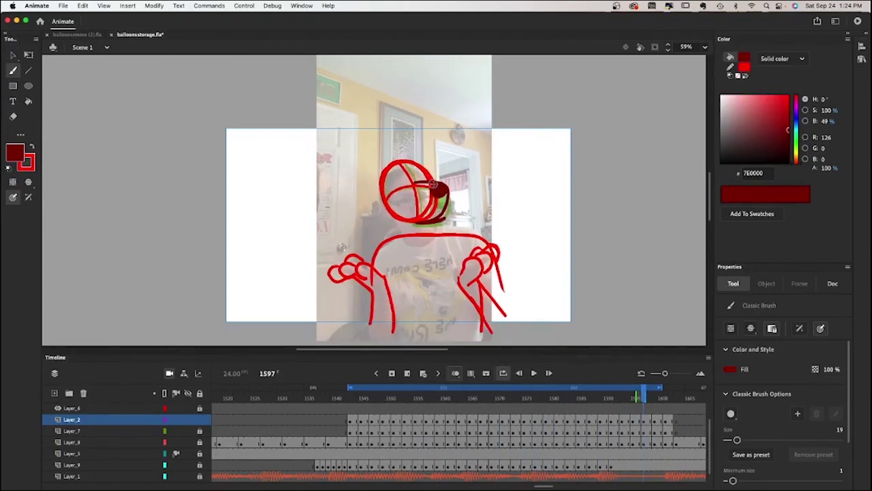
Step: Draw dark red ears on the head with a size 12 brush and onion skinning, from frame 1544 to 1557 on Layer_2
left_click(356, 400)
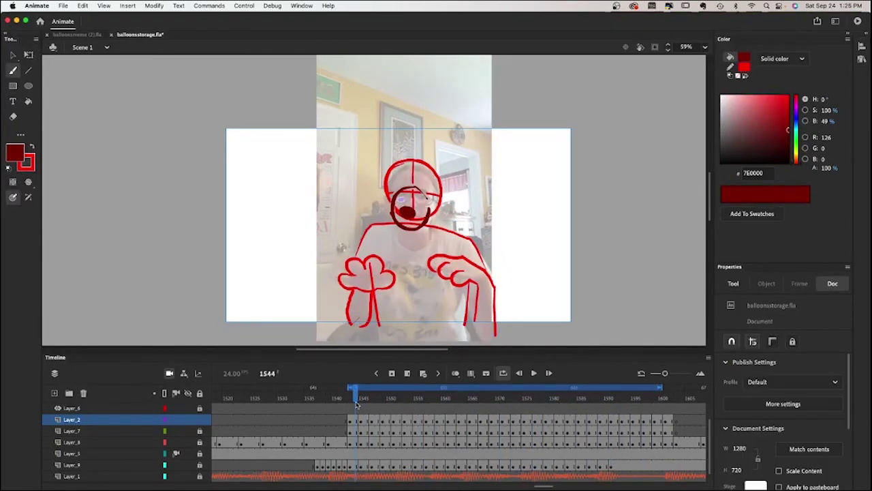
mouse_move(417, 187)
left_mouse_down()
mouse_move(429, 198)
mouse_move(413, 191)
left_mouse_up()
left_click(456, 373)
key(".")
key(".")
key(".")
key(".")
key(".")
key(".")
key(".")
key("period")
key("period")
key("period")
key("period")
key("period")
key("period")
key("period")
key("period")
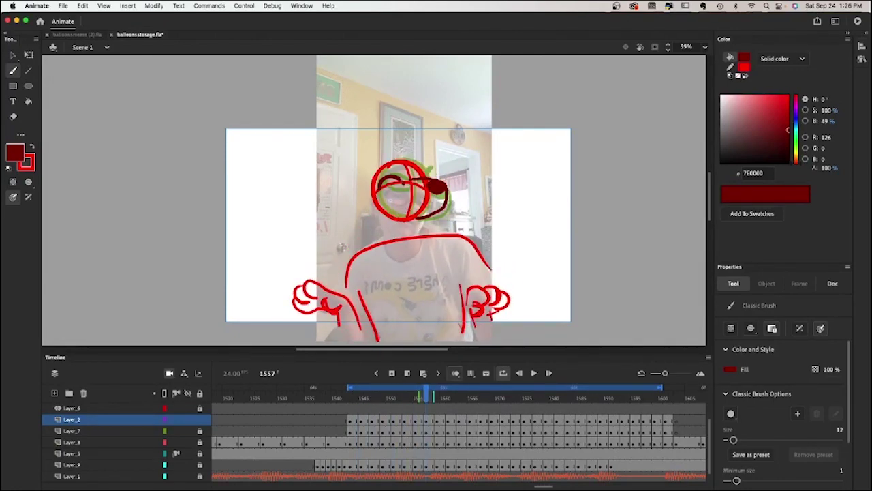
Step: Draw the dark red ears on Layer_2, on every other frame from 1559 to 1567
key("period")
key("period")
key("period")
key("period")
key("period")
key("period")
key("period")
key("period")
key("period")
key("period")
key("period")
key("period")
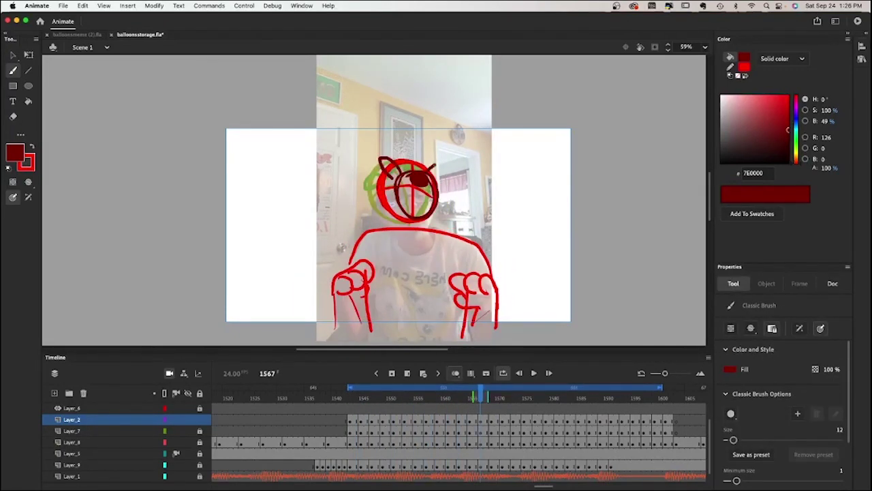
Step: Draw the dark red ears on Layer_2, on every other frame from 1569 to 1579
key("period")
key("period")
key("period")
key("period")
key("period")
key("period")
key("period")
key("period")
key("period")
key("period")
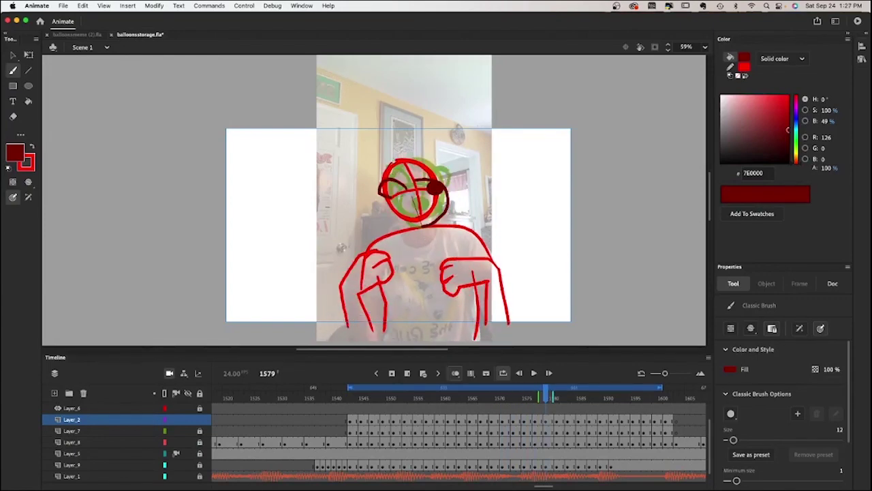
Step: Draw the dark red ears on Layer_2, on every other frame from 1581 to 1589
key("period")
key("period")
key("period")
key("period")
key("period")
key("period")
key("period")
key("period")
key("period")
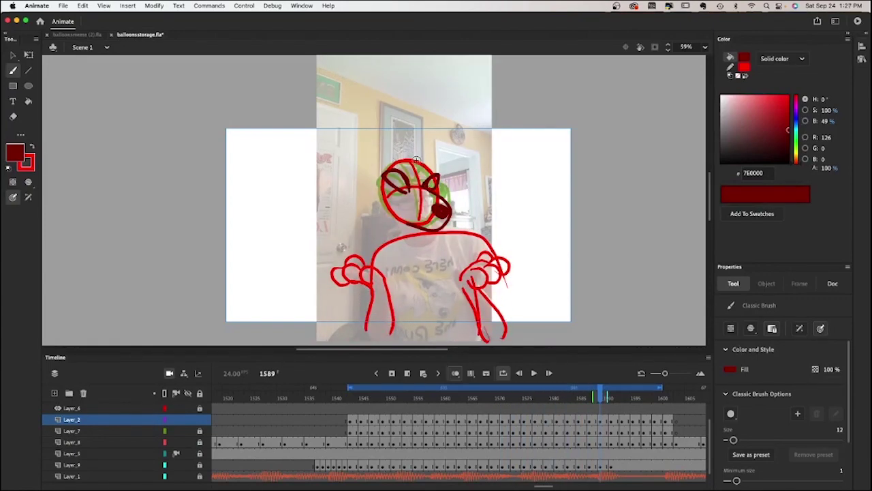
Step: Draw the dark red ears on Layer_2 from frame 1591 to 1599, and play the animation
key("Return")
key("period")
key("period")
key("period")
key("period")
key("period")
key("period")
key("period")
key("period")
key("period")
key("period")
key("period")
key("period")
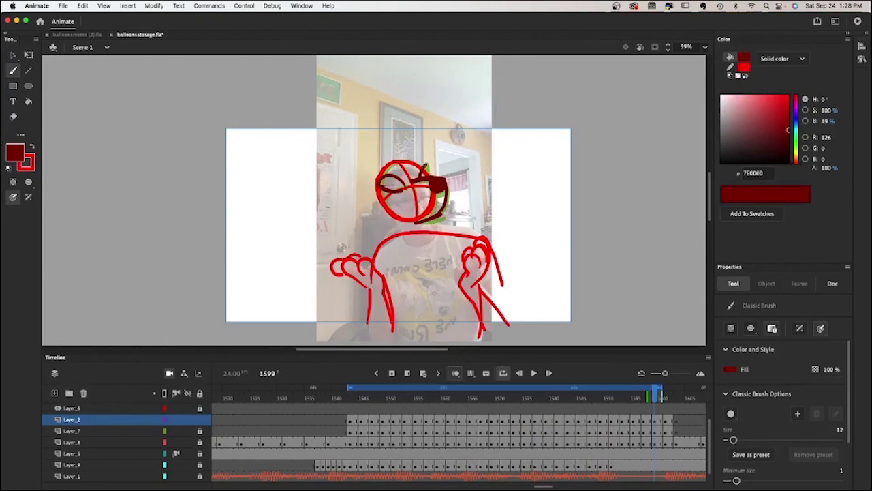
key("Return")
key("Return")
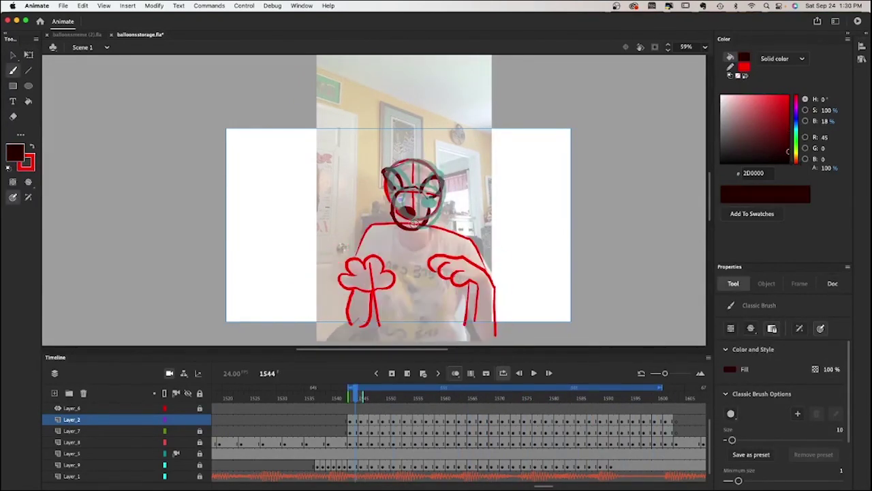
Step: Draw the mouth at frame 1545 on Layer_2 in colour 2D0000 with a size 10 brush, toggling onion skinning to compare with frame 1544
left_click(455, 377)
key("period")
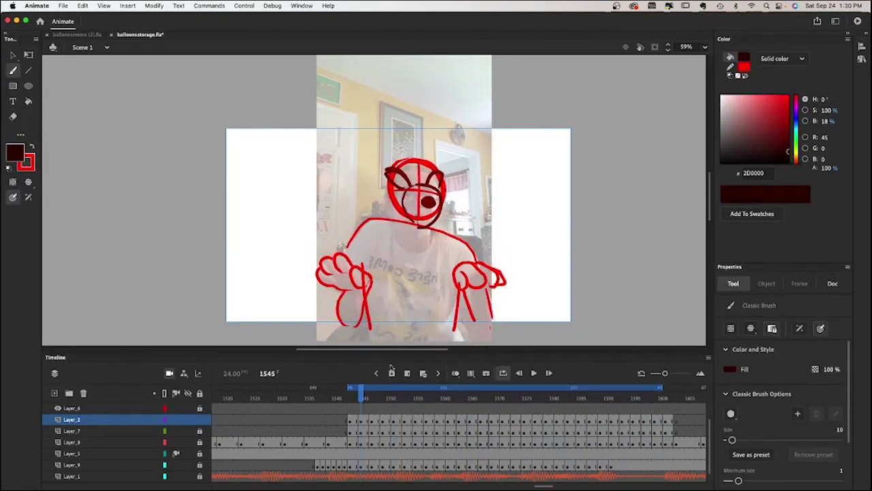
left_click(455, 374)
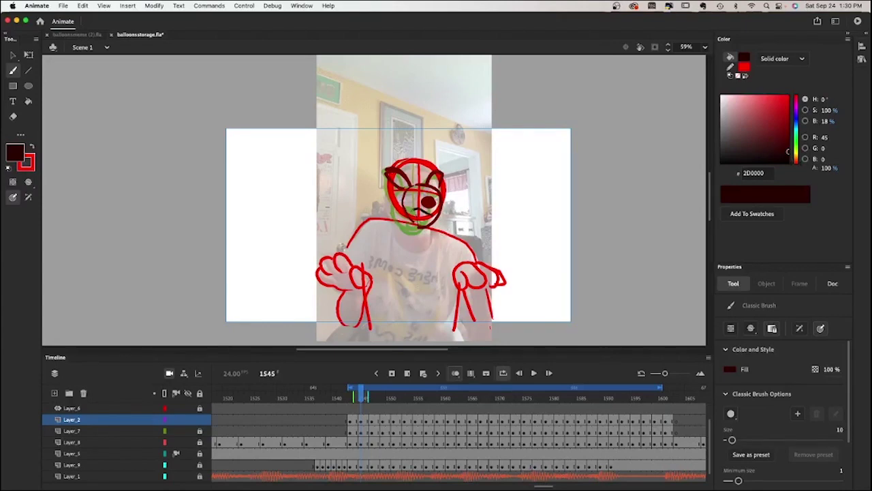
left_click(455, 375)
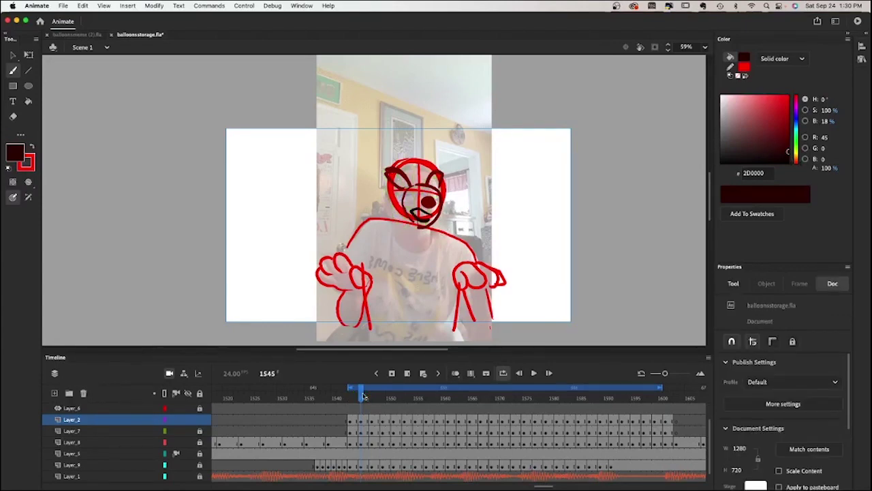
left_click_drag(357, 397, 367, 394)
left_click(455, 374)
Step: Step through the frames from 1544 onward and play the animation to review the facial features
left_click(353, 400)
key("period")
key("period")
key("period")
key("period")
key("period")
key("period")
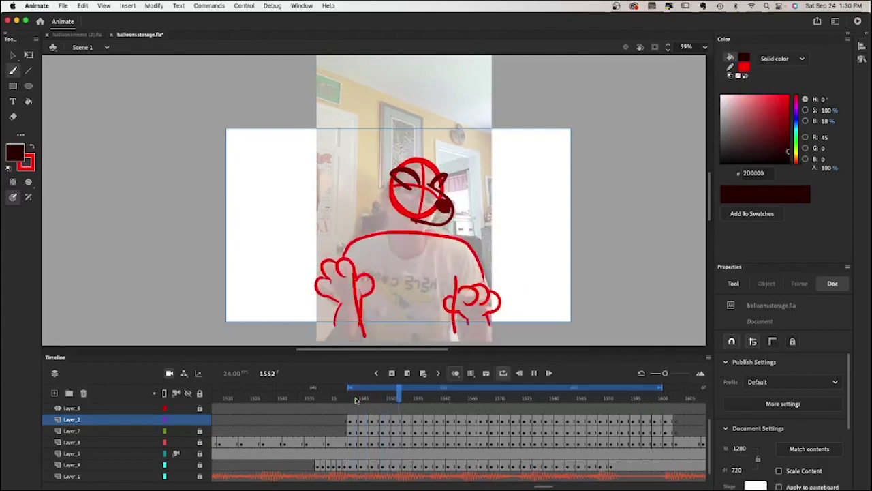
Step: Draw the mouth at frame 1549 on Layer_2 with the 2D0000 size 10 brush, using onion skinning as a guide
left_click(357, 400)
key("period")
key("period")
key("period")
key("period")
key("period")
key("q")
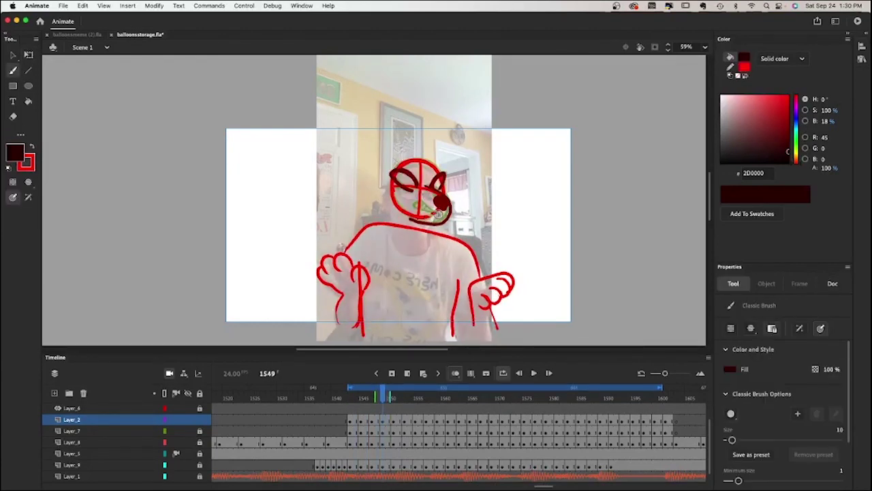
key("super+z")
mouse_move(382, 398)
left_mouse_down()
mouse_move(376, 358)
mouse_move(356, 395)
mouse_move(382, 396)
left_mouse_up()
left_click_drag(442, 215, 432, 213)
Step: Draw the open mouth and dropped lower jaw at frame 1551 on Layer_2
key("period")
key("period")
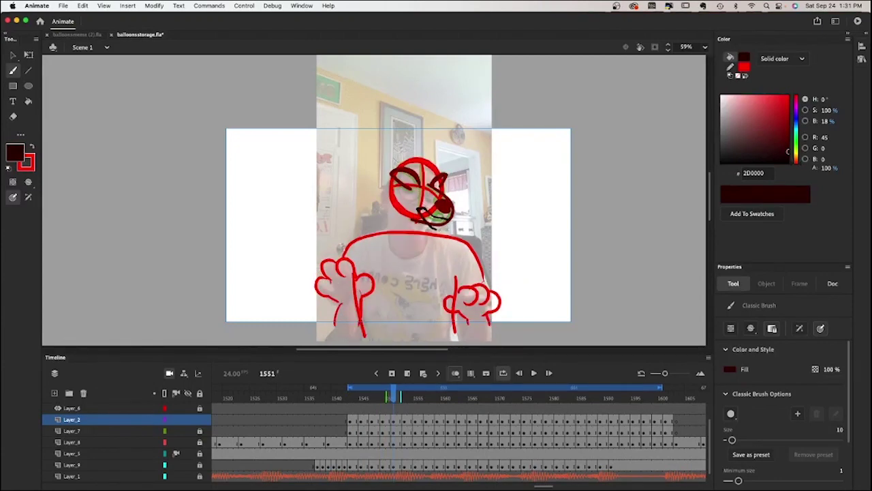
mouse_move(393, 398)
left_mouse_down()
mouse_move(414, 398)
mouse_move(394, 397)
left_mouse_up()
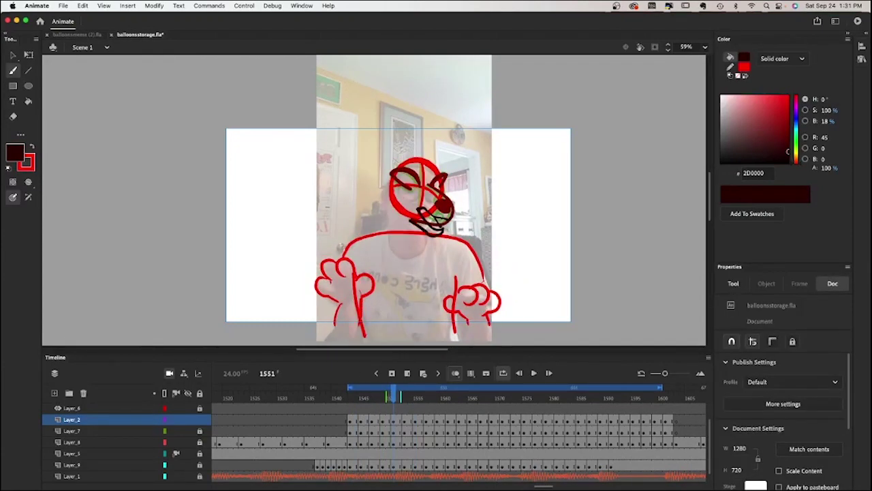
key("period")
key("period")
key("period")
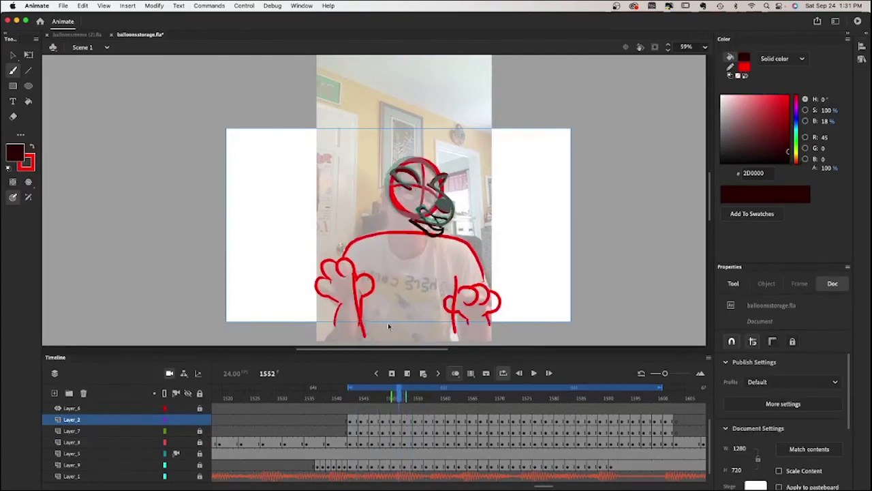
Step: Draw the mouth on Layer_2 on every other frame from 1553 to 1561, playing the animation in between to check the motion
key("period")
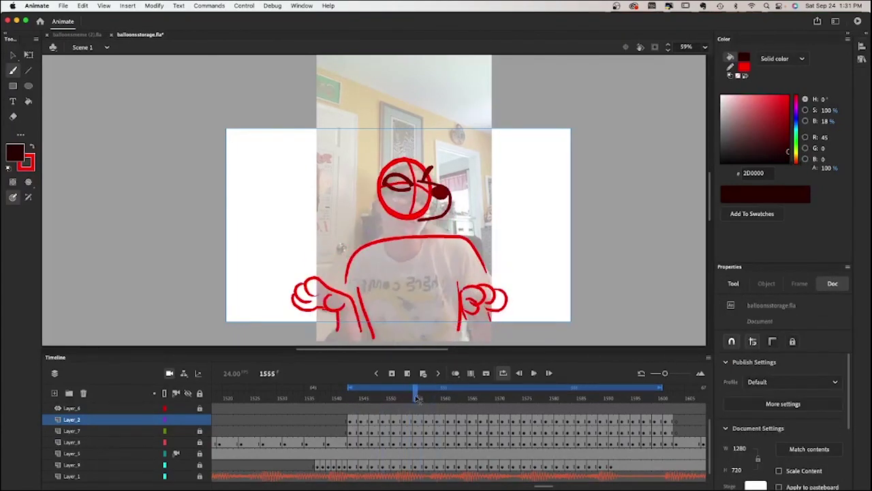
key("period")
key("period")
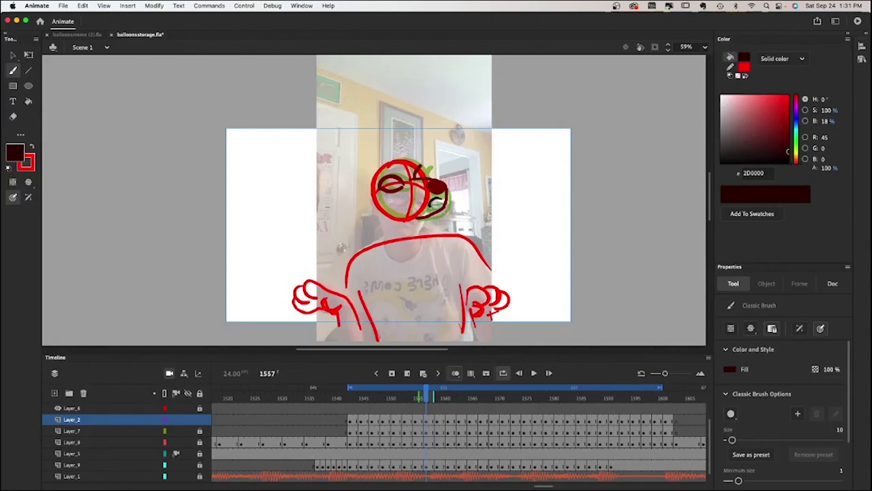
key("period")
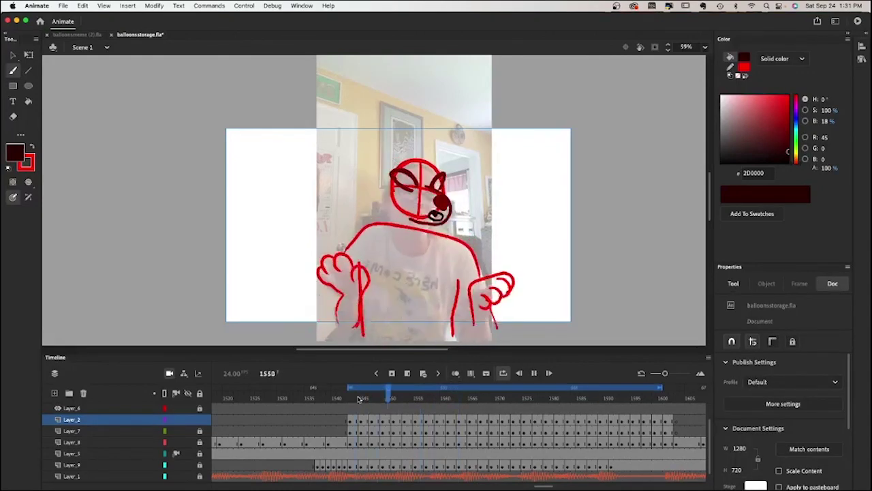
key("period")
key("period")
key("period")
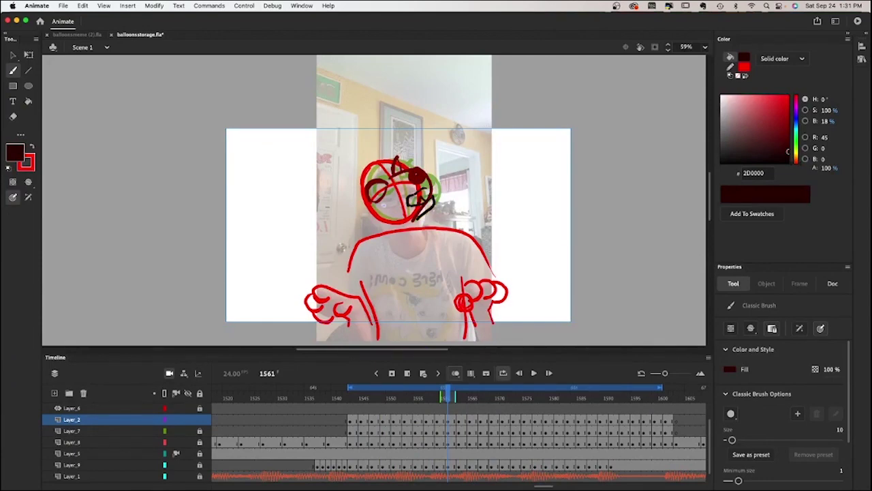
Step: Draw the mouth on Layer_2 on every other frame from 1563 to 1569
key("period")
key("period")
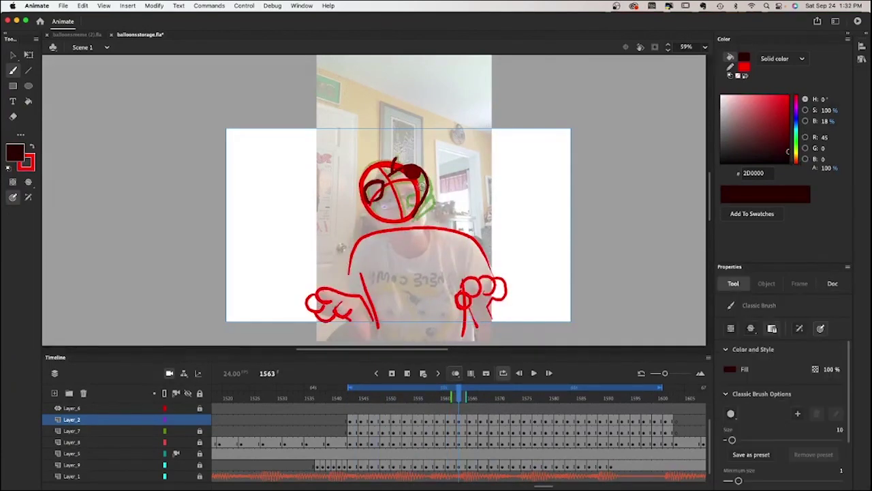
key("period")
key("period")
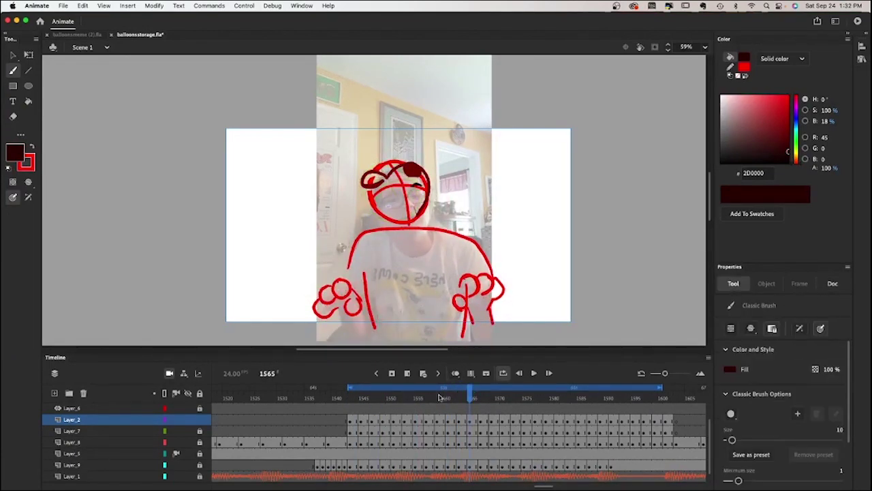
key("period")
key("period")
key("period")
key("period")
key("period")
key("period")
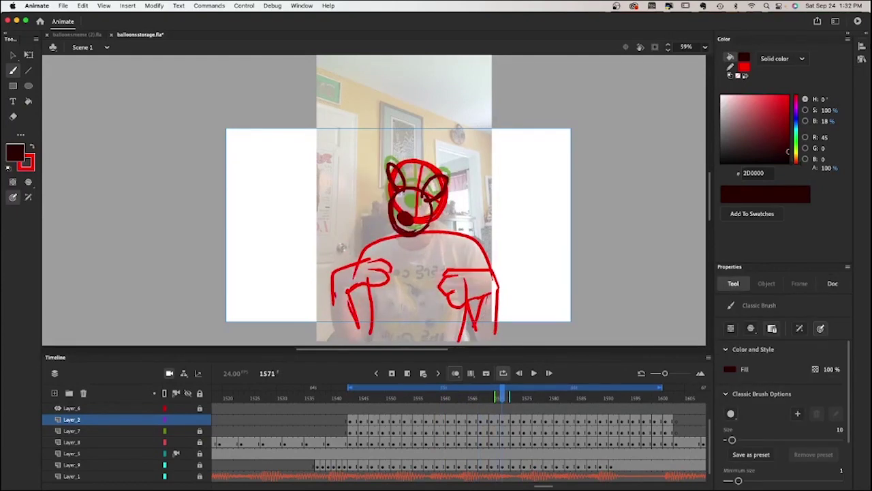
Step: Step back and forth through the frames leading up to 1571 to check how the mouth shapes flow
key("comma")
key("comma")
key("period")
key("period")
key("comma")
key("comma")
key("comma")
key("comma")
key("comma")
key("comma")
key("comma")
key("comma")
key("period")
key("period")
key("period")
key("period")
key("period")
key("period")
key("period")
key("period")
key("period")
key("period")
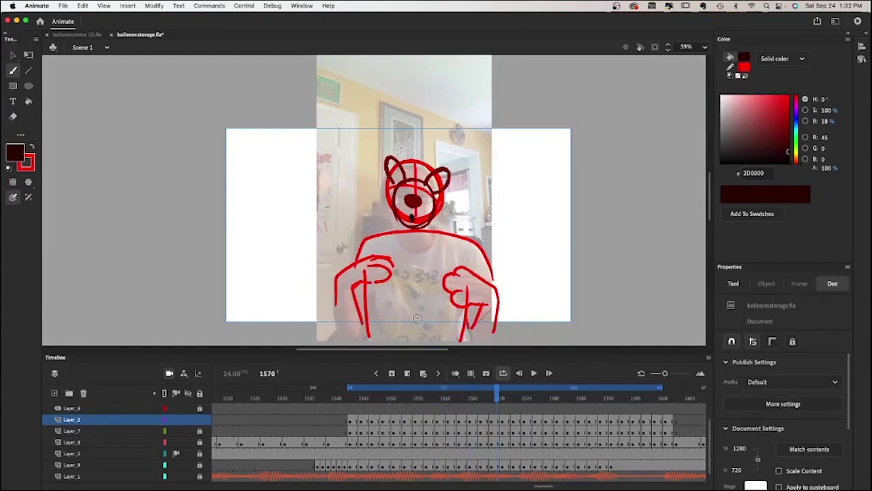
key("period")
key("period")
key("comma")
key("comma")
key("comma")
key("comma")
key("comma")
key("comma")
key("comma")
key("comma")
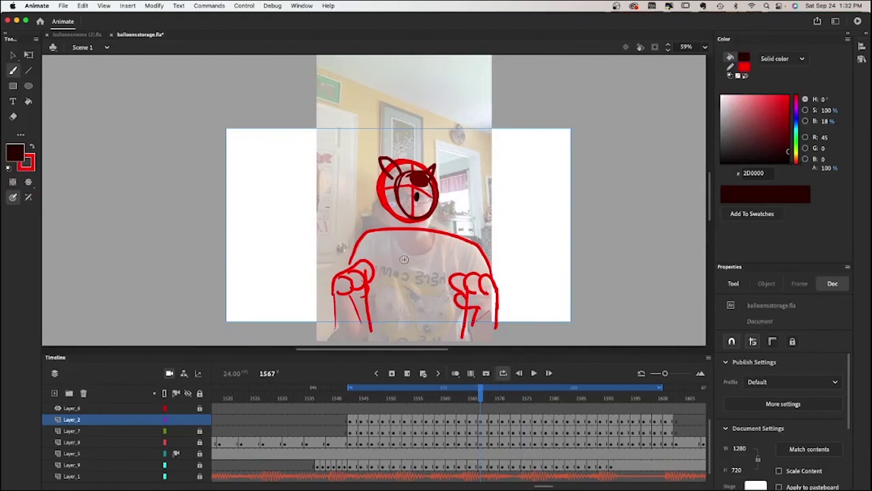
Step: Draw the mouth below the nose at frame 1571 on Layer_2
key("period")
key("period")
key("period")
key("period")
key("period")
key("period")
key("q")
left_click(407, 232)
key("comma")
key("b")
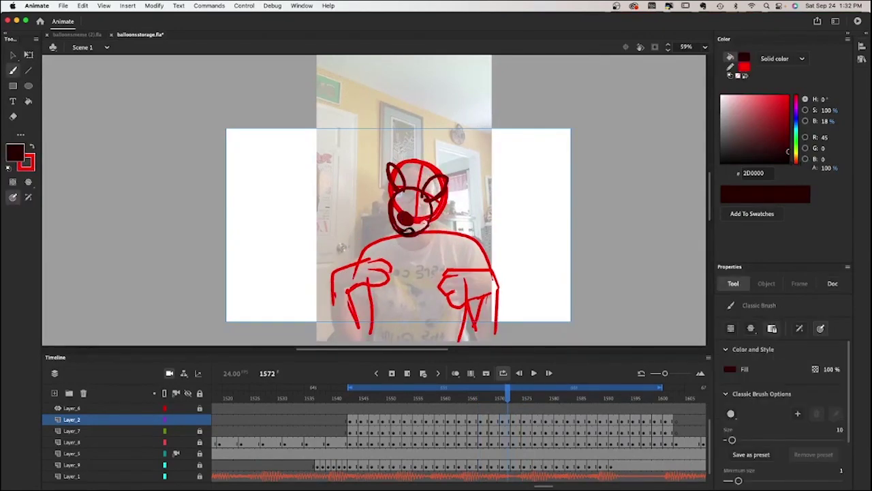
Step: Draw the mouth on Layer_2 at frames 1573 and 1575, and play the animation without onion skinning
key("period")
key("comma")
key("period")
key("period")
key("period")
key("period")
key("period")
left_click(456, 374)
key("comma")
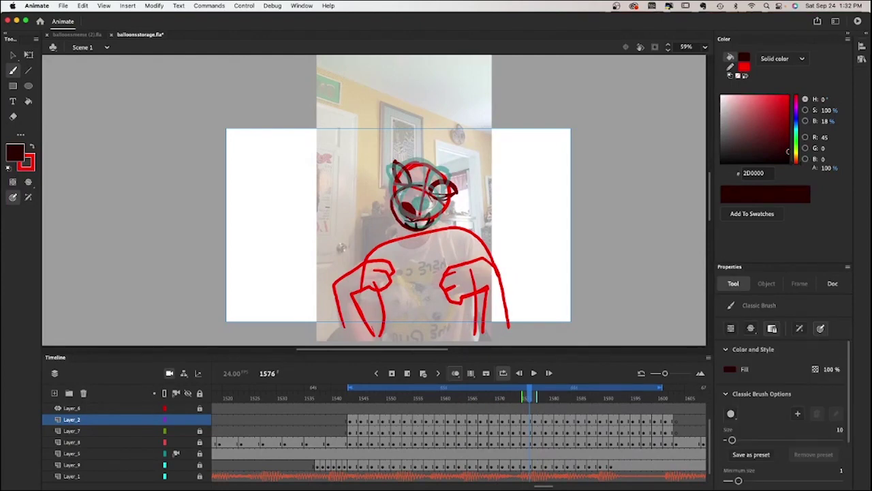
left_click(456, 373)
key("Return")
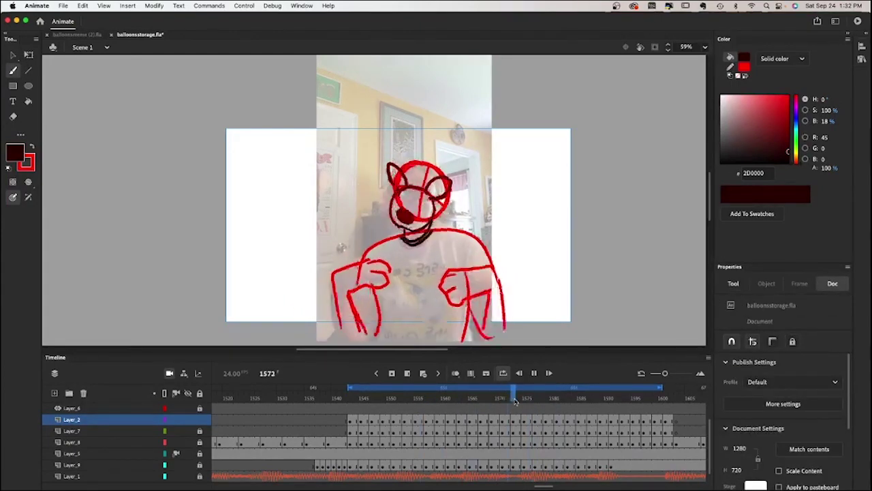
key("Return")
Step: Draw the mouth on Layer_2 at frames 1577 and 1579 using onion skinning, and play the animation
left_click(456, 374)
key("period")
key("period")
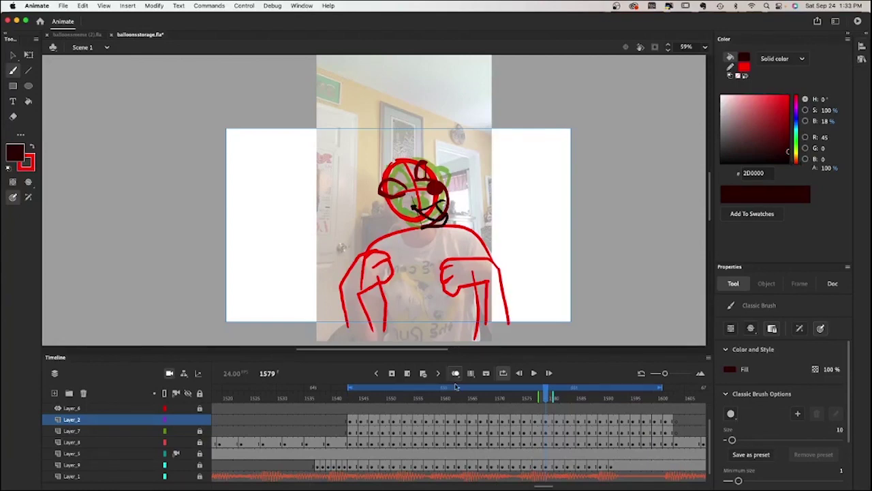
left_click(456, 373)
key("Return")
key("Return")
Step: Draw the mouth on Layer_2 at frames 1581 and 1583 using onion skinning, and play the animation
left_click(456, 374)
key("comma")
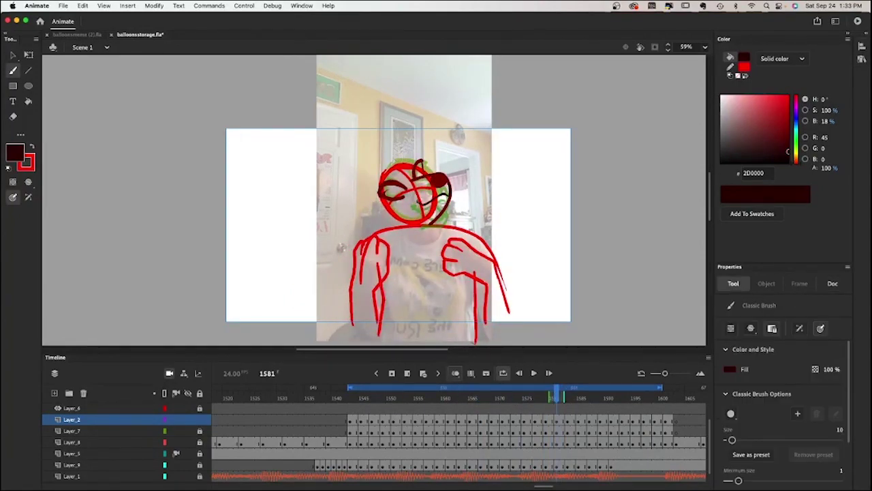
key("period")
key("period")
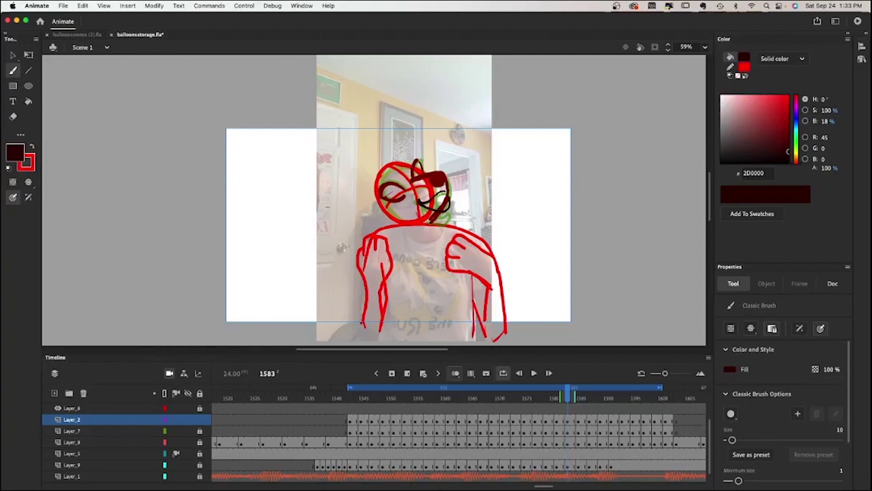
key("Return")
key("Return")
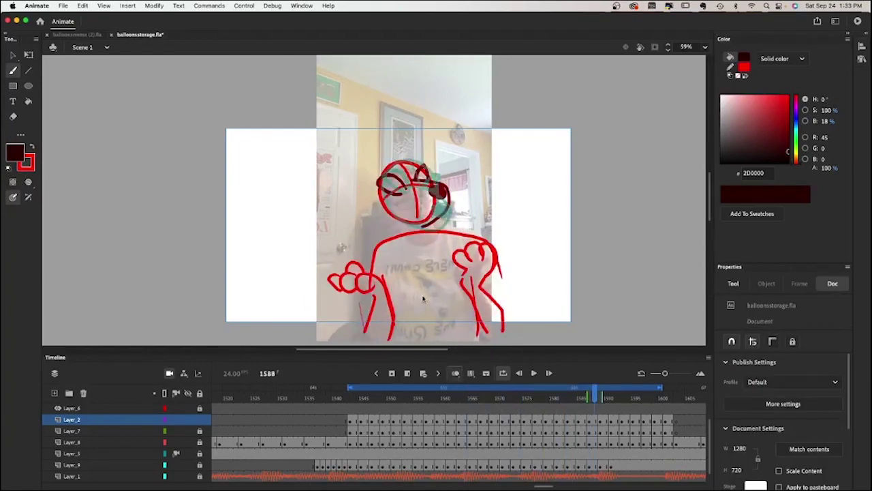
Step: Draw the mouth on Layer_2 at frames 1585 and 1587
key("comma")
key("comma")
key("comma")
key("period")
left_click_drag(432, 199, 443, 198)
key("period")
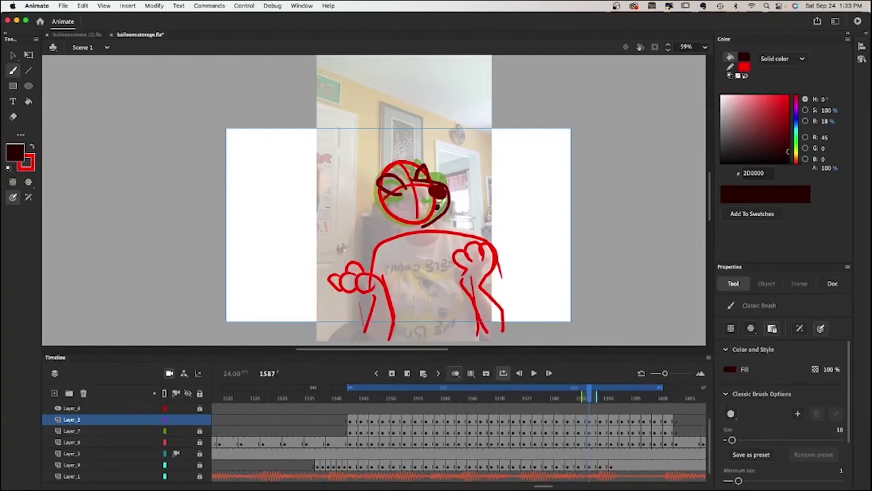
Step: Turn off onion skinning and play the animation from about frame 1578 to review the new mouths
key("period")
key("period")
left_click(456, 373)
left_click(519, 399)
key("Return")
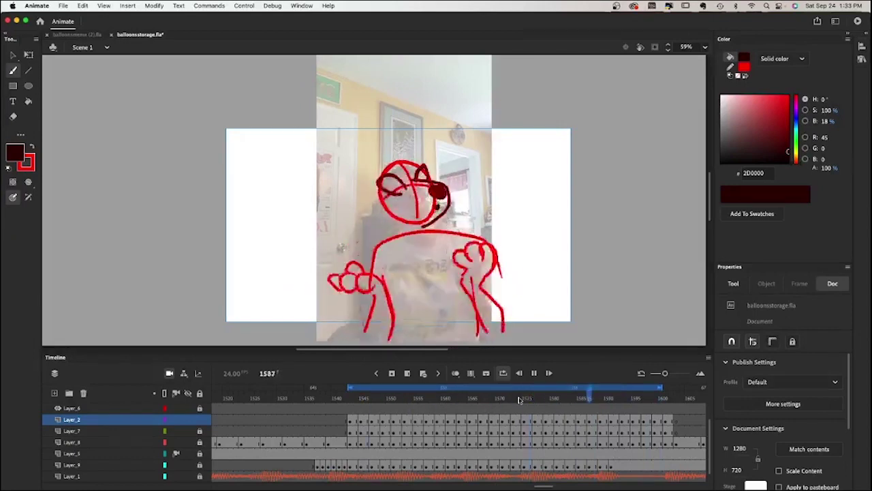
key("Return")
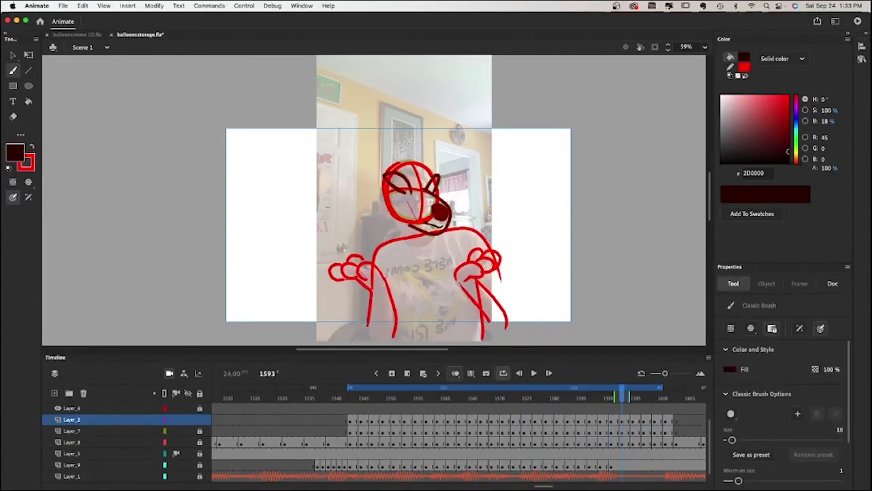
Step: Draw the mouth on Layer_2 on every other frame from 1593 to 1597, and play the animation
key("period")
key("period")
key("period")
key("period")
key("Return")
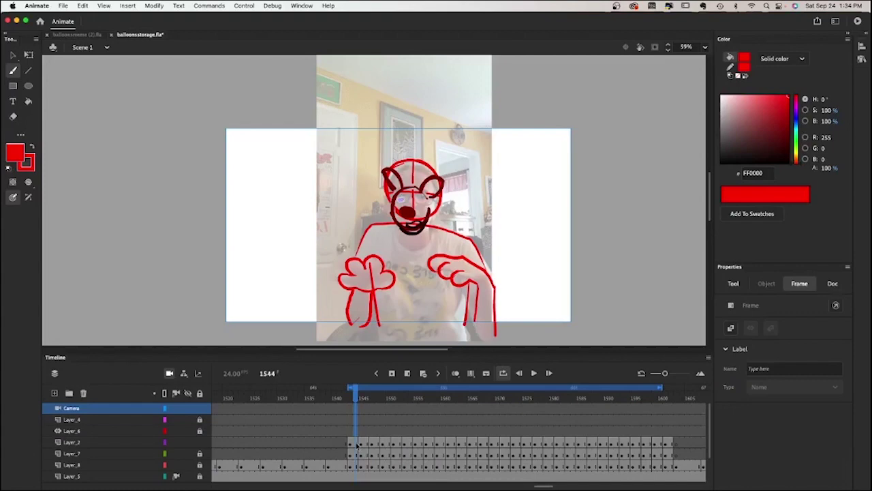
Step: Draw the outer head outline and ear fills on Layer_2 through frame 1573 in 7E0000 with a size 13 brush, and play the animation
left_click(71, 442)
left_click(455, 373)
mouse_move(361, 396)
left_mouse_down()
mouse_move(656, 398)
mouse_move(352, 398)
mouse_move(481, 397)
left_mouse_up()
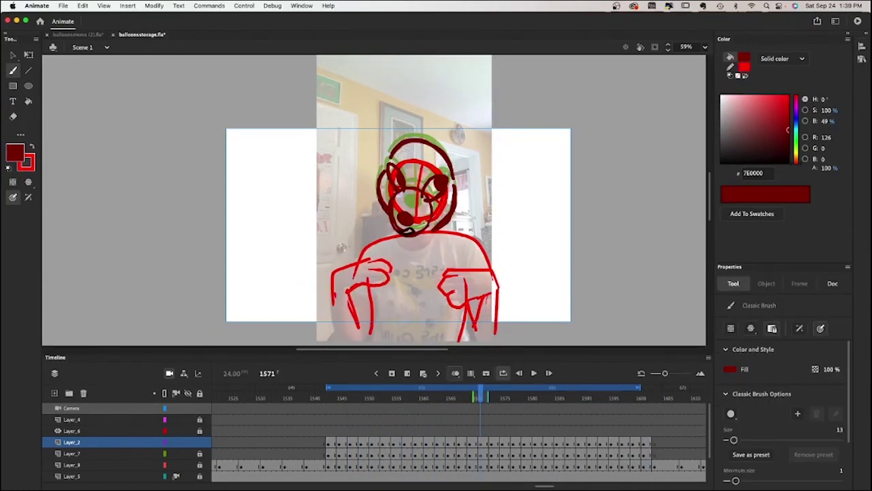
left_click_drag(479, 398, 527, 397)
key("period")
key("period")
key("Return")
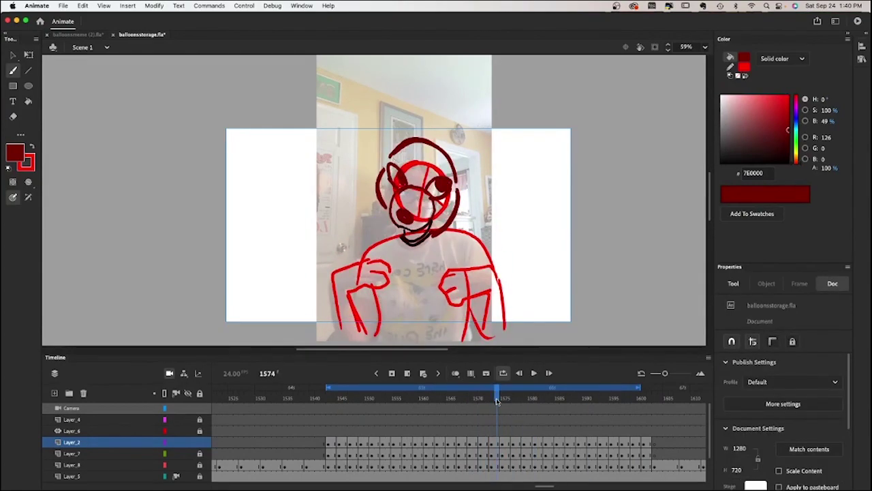
key("Return")
Step: Draw the dark red outer head outline and ear fills on Layer_2 from frame 1575 to 1597, and play the animation
key("period")
key("period")
key("period")
key("period")
key("period")
key("period")
key("period")
key("period")
key("period")
key("period")
left_click_drag(611, 397, 624, 397)
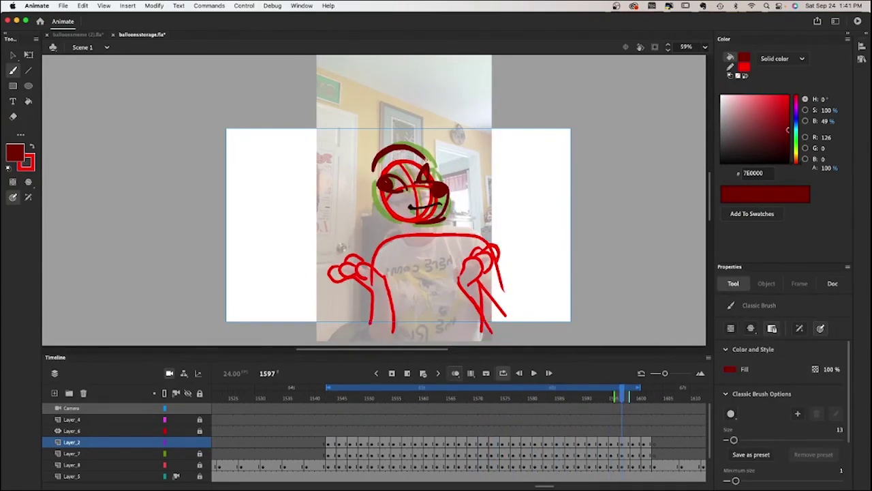
key("Return")
key("Return")
Step: Adjust the head drawing at frame 1577 on Layer_2 with Free Transform, and play the animation from its first frames
key("e")
left_click(512, 443)
key("q")
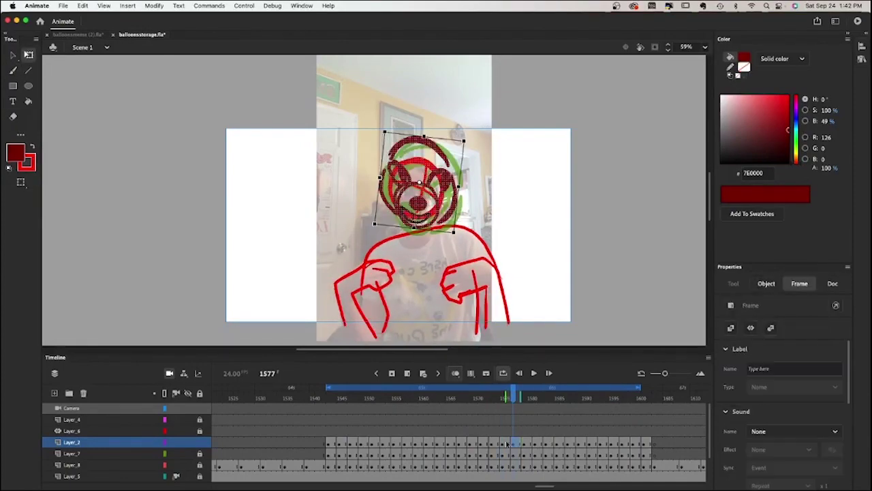
left_click(332, 397)
key("Return")
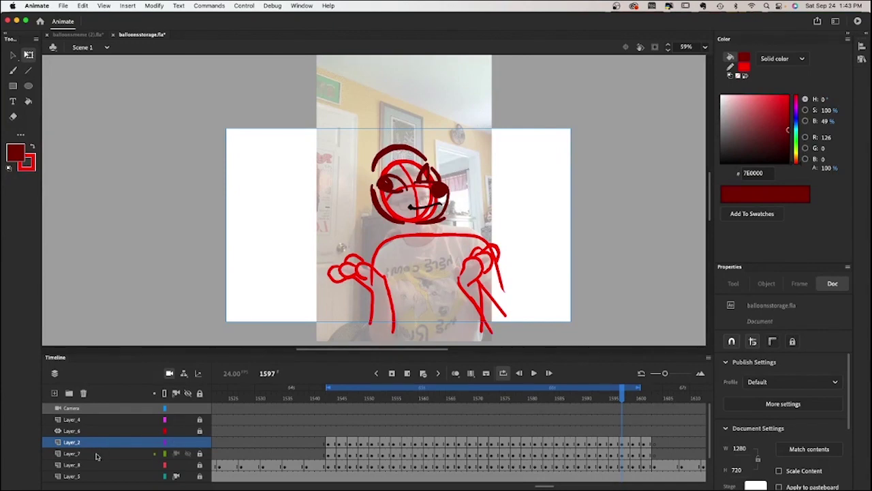
Step: Duplicate Layer_7 and add a new layer between the copy and Layer_2
key("Down")
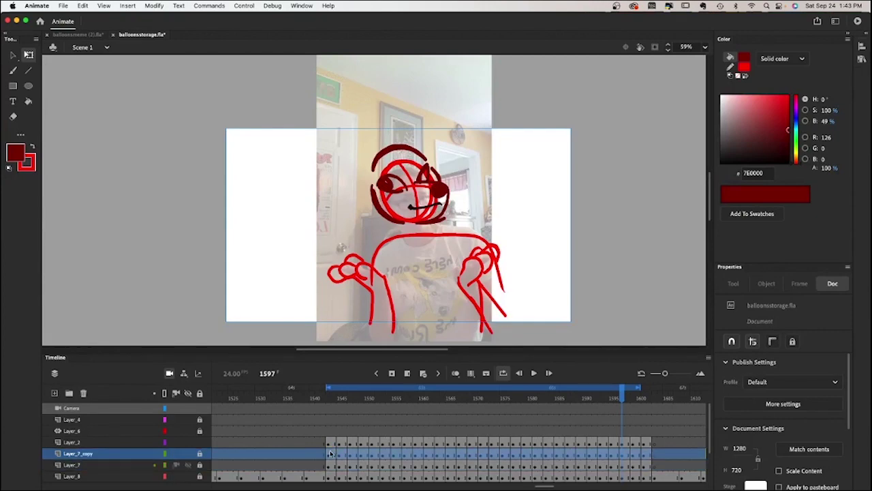
left_click(332, 452)
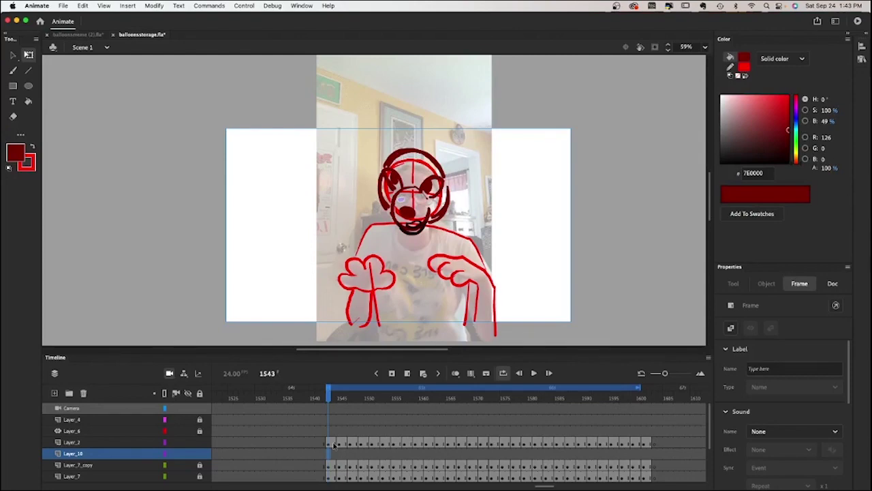
Step: Draw an outline-free circle about 241 px wide beside the head at frame 1543 on the new layer, filled with pink FFD1D1
left_click(29, 86)
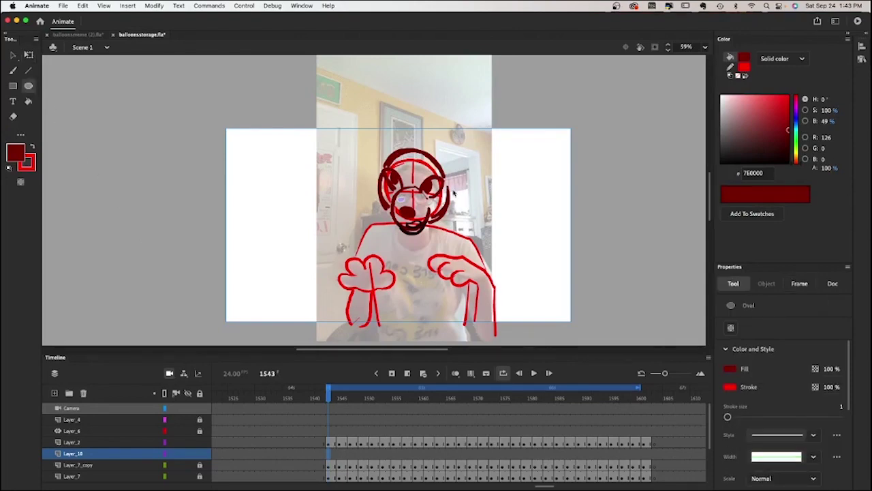
left_click_drag(475, 172, 528, 238)
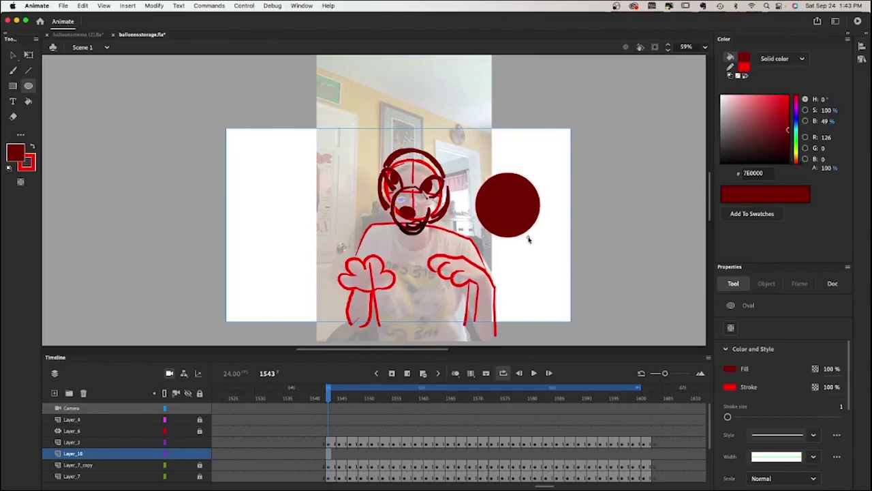
key("v")
left_click(510, 236)
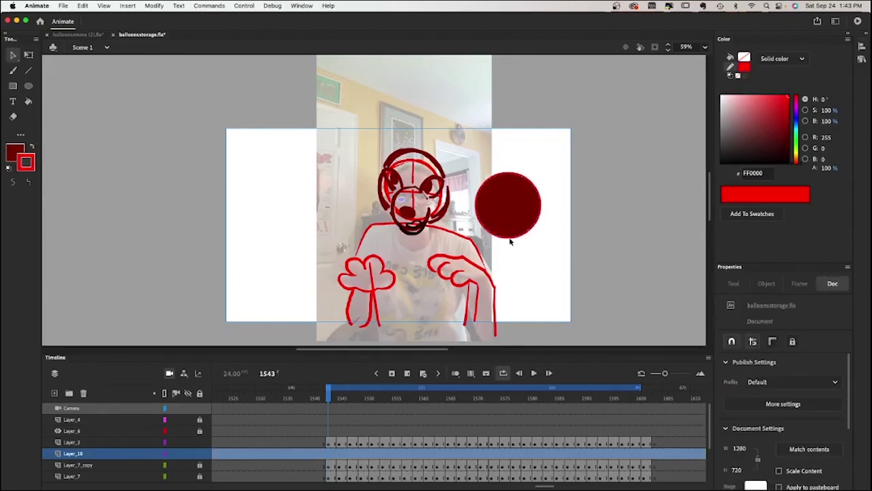
left_click(508, 227)
left_click(733, 95)
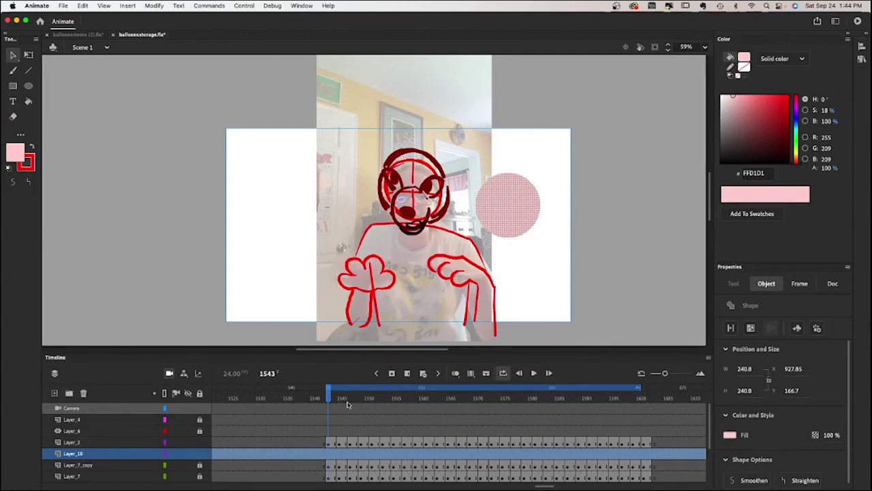
Step: Move the pink circle over the character's head at frame 1543, and hide the reference footage on Layer_9
left_click_drag(503, 215, 407, 195)
scroll(349, 430, "down", 2)
scroll(349, 432, "down", 2)
left_click(188, 466)
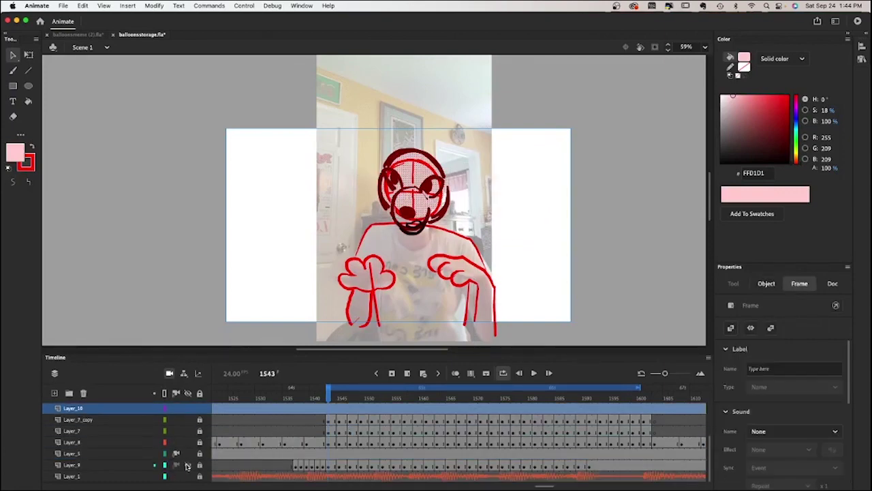
scroll(291, 444, "up", 4)
scroll(292, 443, "down", 1)
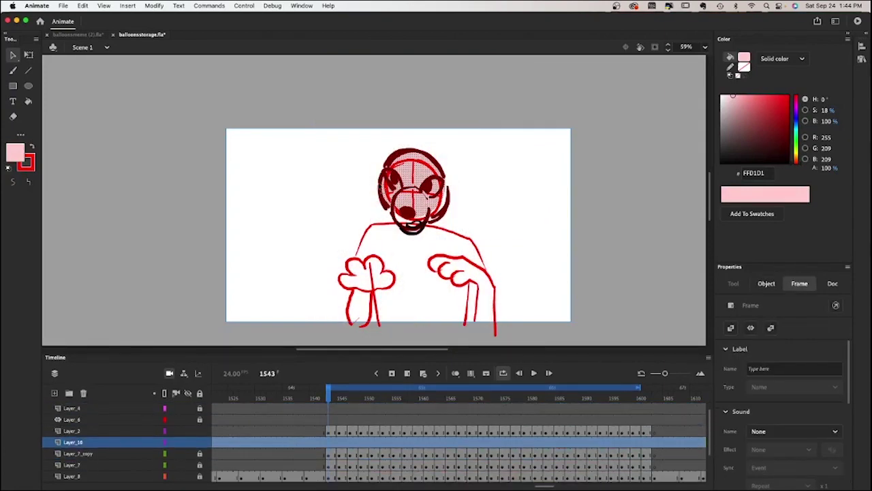
Step: Line up the pink circle with the dark red head outline at frame 1543 using Free Transform and small nudges
key("q")
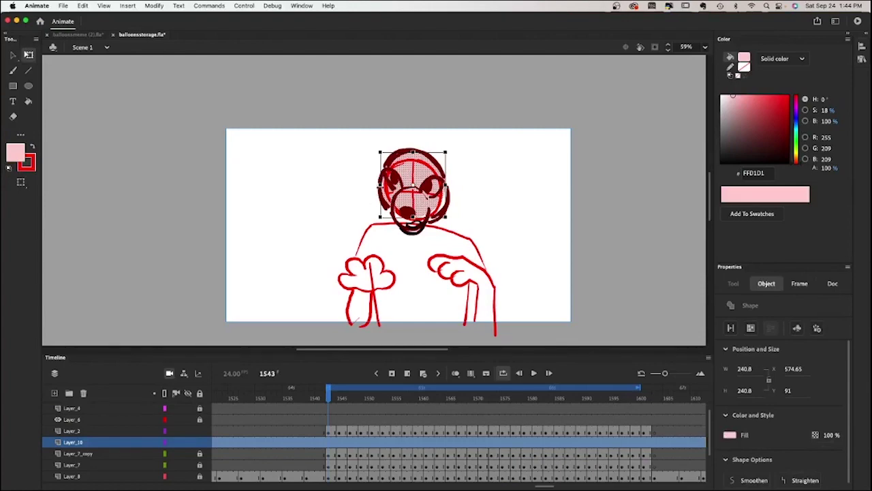
left_click_drag(408, 209, 411, 211)
left_click_drag(375, 188, 368, 189)
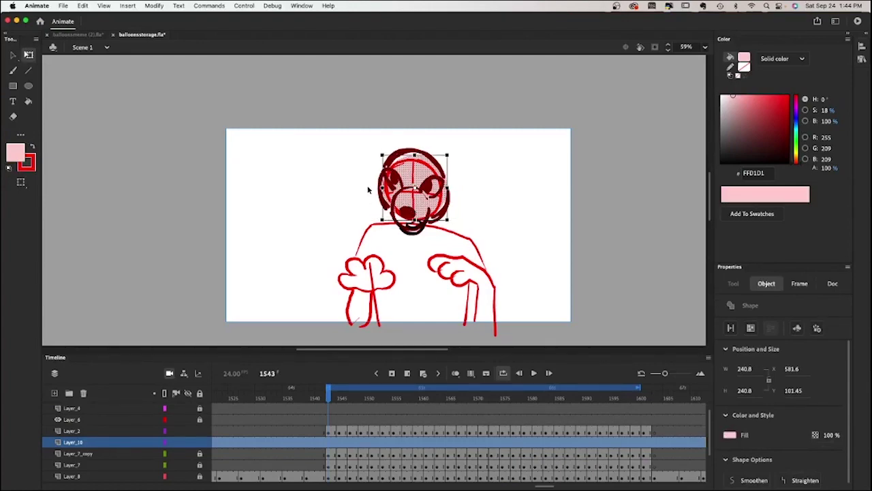
key("Up")
key("Left")
key("Left")
key("Up")
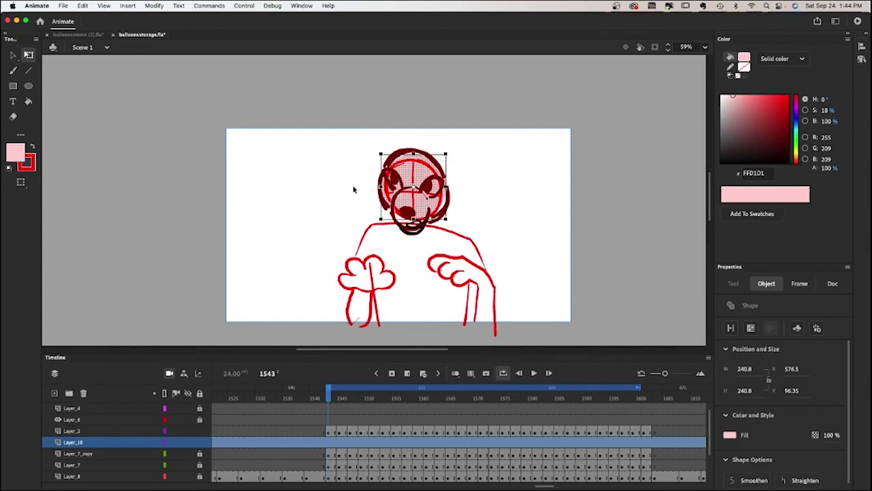
key("Right")
key("Right")
key("Up")
left_click(328, 281)
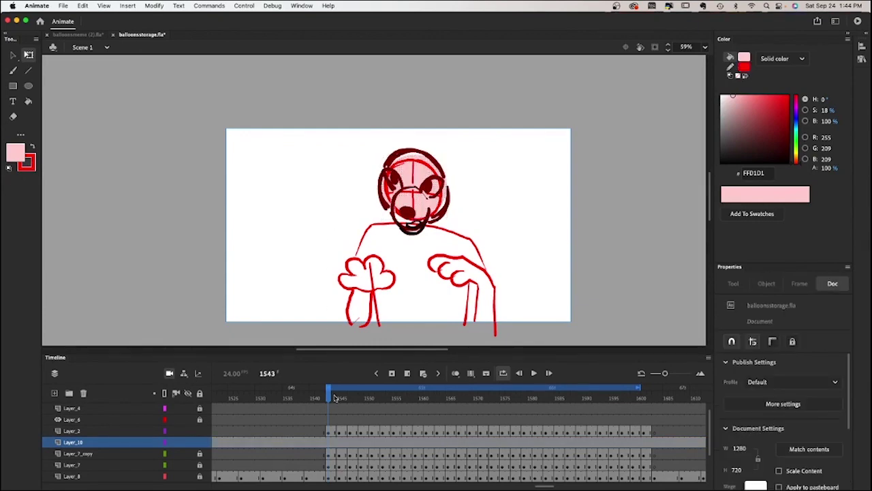
Step: At frame 1545, place the pink circle over the head and scale the Layer_2 head down to about 262 px wide
left_click(342, 399)
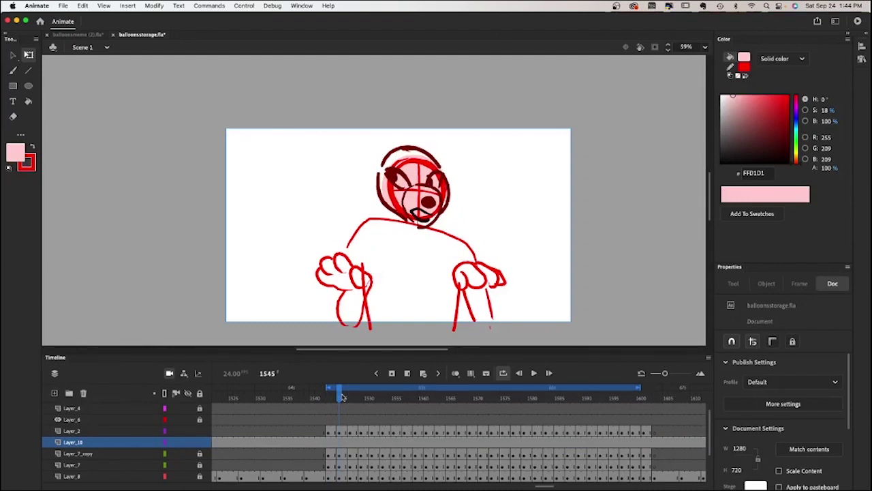
left_click(412, 179)
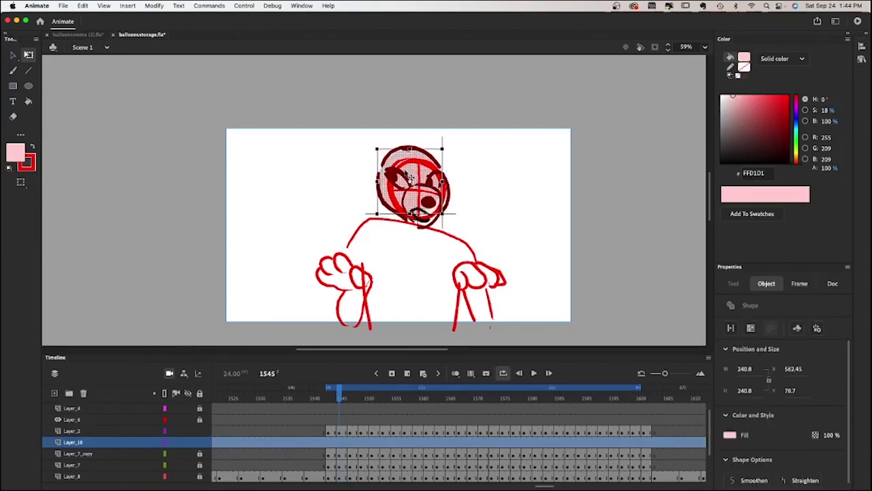
left_click(340, 432)
key("super+a")
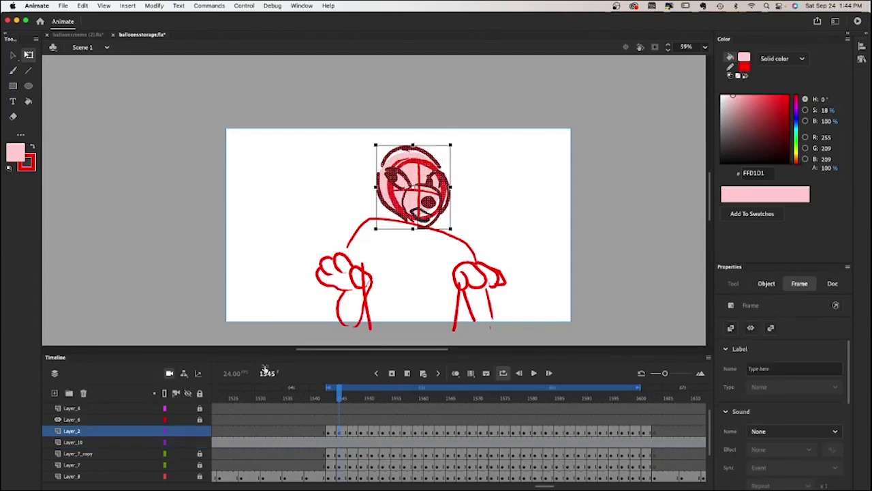
left_click(376, 145)
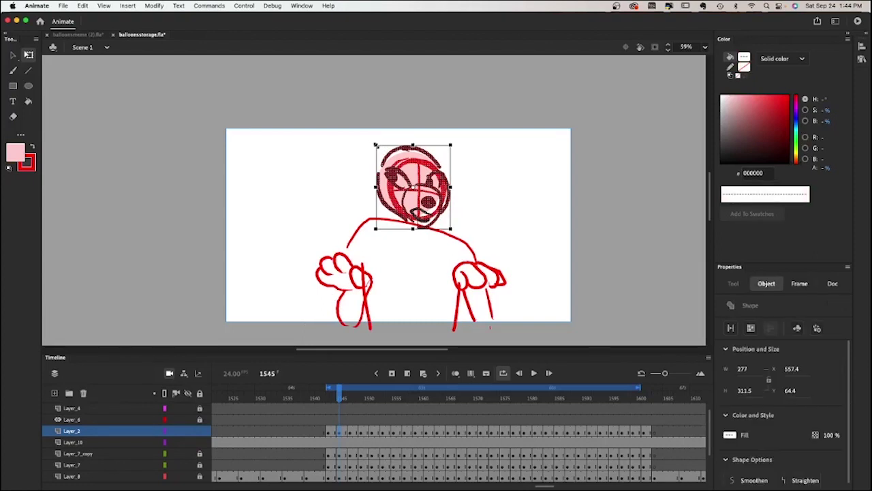
left_click_drag(376, 146, 377, 147)
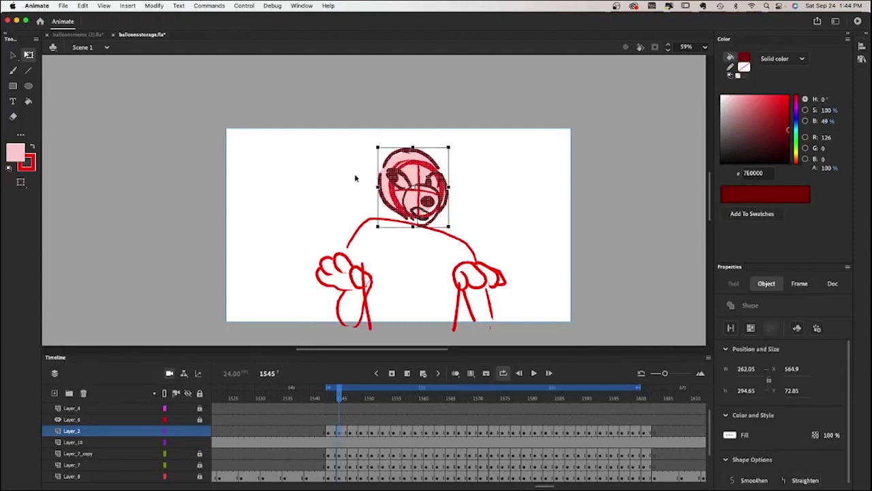
Step: Match the Layer_2 head drawings at frames 1547 and 1549 to the pink circle's size with Free Transform
left_click(349, 444)
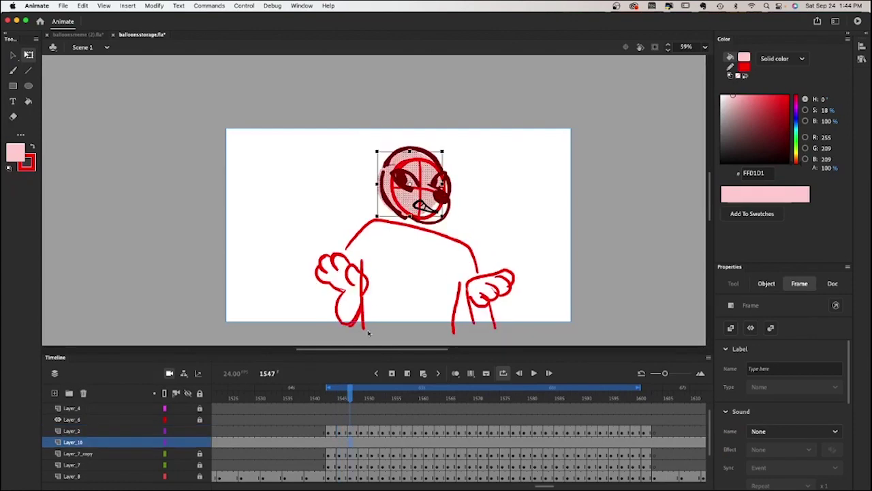
left_click(411, 160)
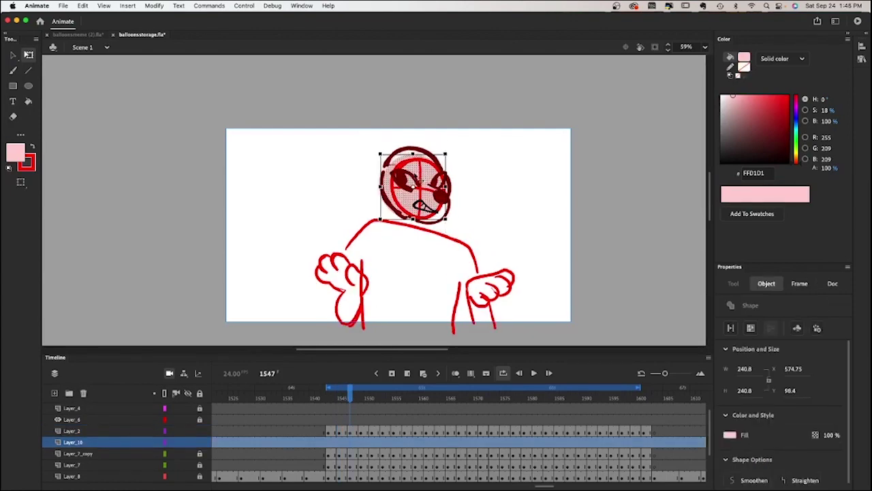
left_click(351, 432)
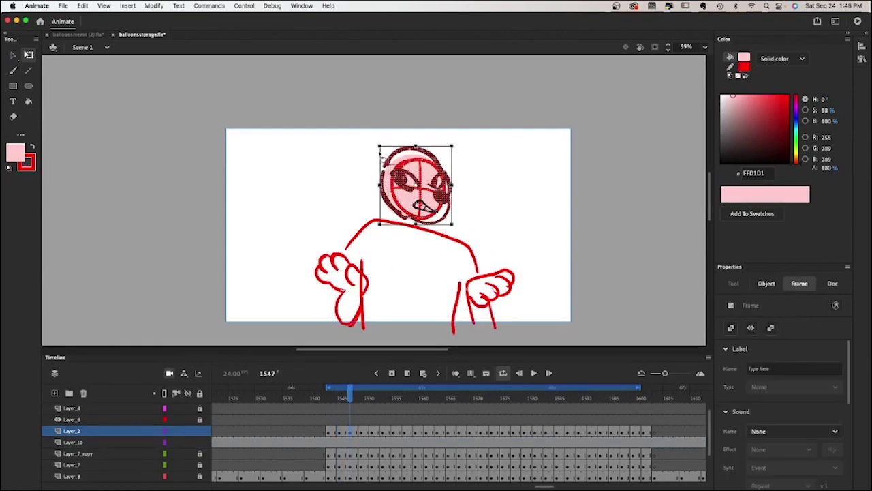
left_click_drag(380, 145, 384, 148)
left_click(361, 443)
left_click(362, 432)
Step: Position the pink circle and resize the Layer_2 head drawings to match it at frames 1551 and 1553
left_click(373, 399)
left_click(372, 442)
left_click(367, 400)
left_click(368, 442)
left_click(368, 432)
left_click(360, 398)
left_click(402, 180)
left_click(358, 146)
left_click(372, 432)
left_click(361, 148)
left_click(383, 442)
left_click(383, 433)
Step: Move the pink circle with the head and scale the Layer_2 head drawings to match it from frame 1555 to 1561
left_click(393, 442)
left_click_drag(410, 196, 388, 208)
left_click(393, 432)
left_click(402, 201)
left_click(404, 443)
left_click(404, 432)
left_click(415, 443)
left_click(415, 432)
left_click(426, 442)
left_click(426, 432)
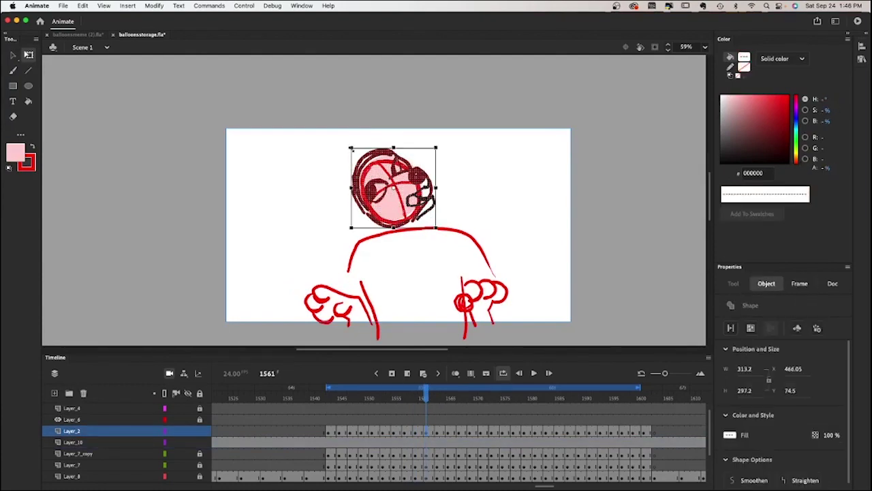
left_click_drag(351, 148, 355, 151)
Step: Reposition the pink circle and scale down the Layer_2 heads to match it at frames 1563 and 1565
left_click(437, 443)
left_click_drag(387, 207, 383, 206)
left_click(436, 432)
left_click_drag(350, 150, 354, 154)
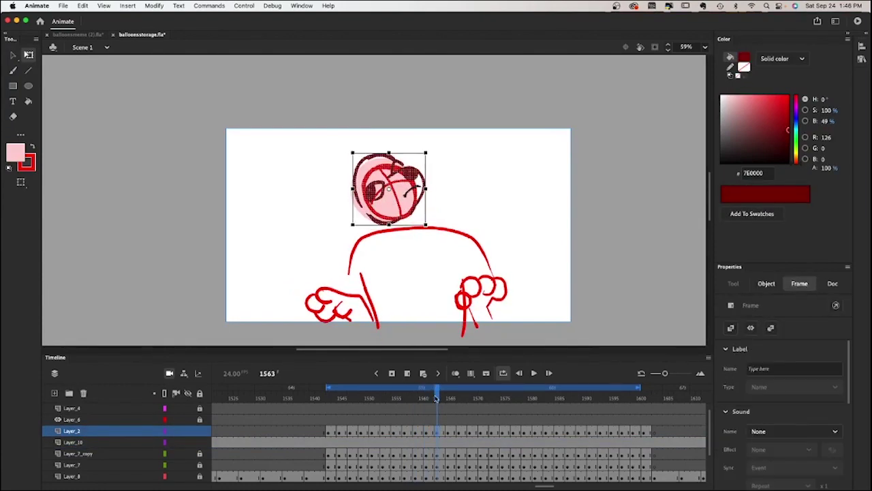
left_click(448, 442)
left_click_drag(383, 204, 389, 205)
left_click(448, 432)
left_click_drag(353, 144, 356, 147)
Step: Shift the pink circle onto the head and shrink the Layer_2 heads to match it at frames 1567 and 1569
left_click(459, 442)
left_click_drag(390, 205, 409, 203)
left_click(458, 432)
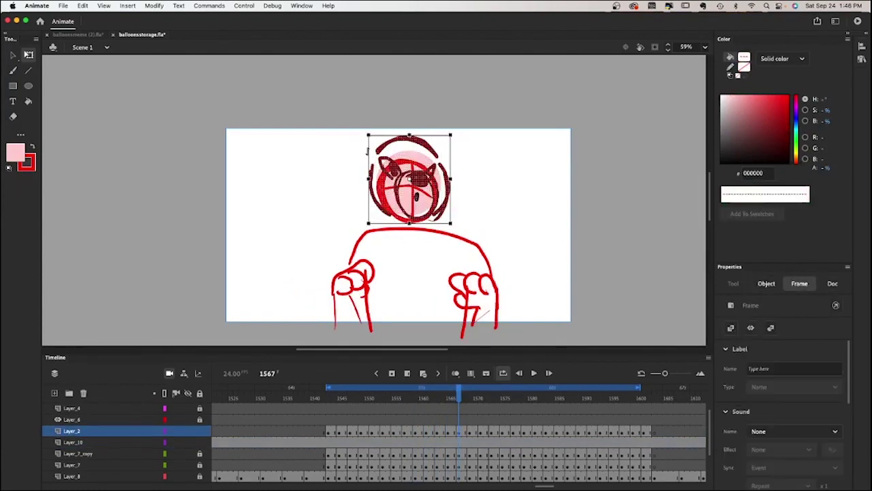
left_click_drag(370, 134, 375, 142)
left_click(470, 442)
left_click_drag(407, 209, 409, 212)
left_click(471, 432)
left_click_drag(377, 138, 381, 142)
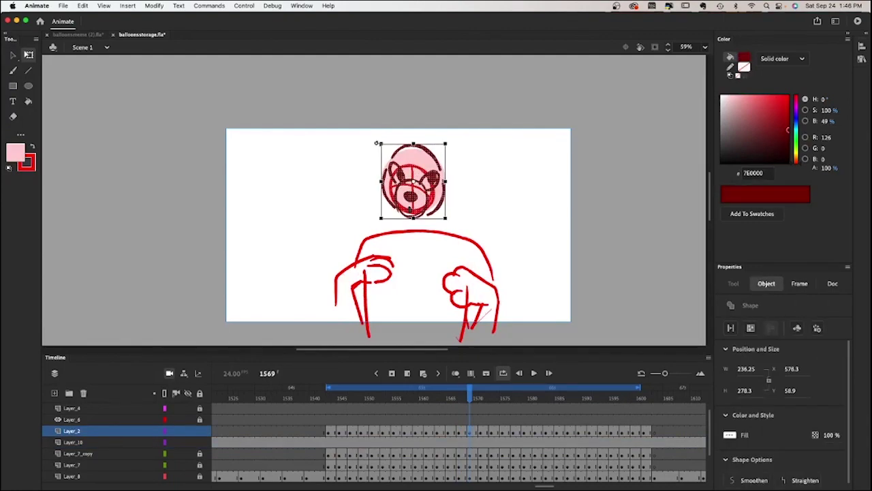
left_click(356, 133)
Step: Place the pink circle over the head and resize the Layer_2 drawings to fit it at frames 1571 and 1573
left_click(480, 442)
left_click_drag(407, 210, 411, 216)
left_click(476, 430)
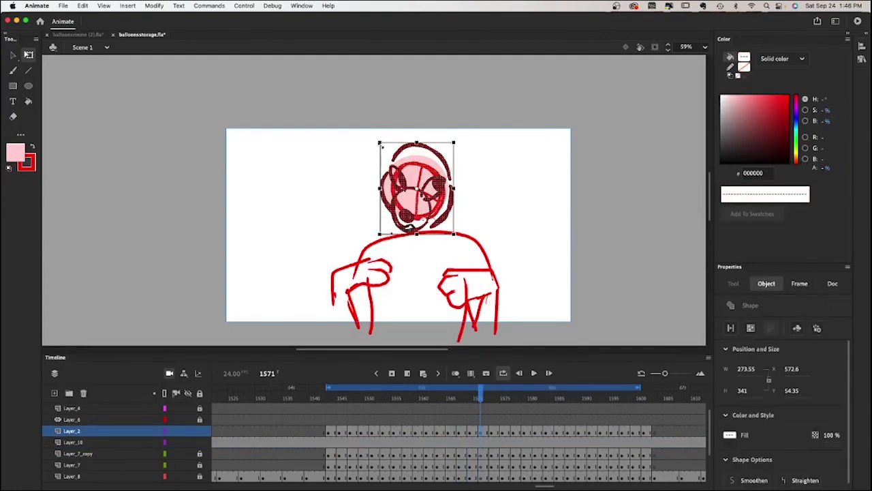
left_click(492, 442)
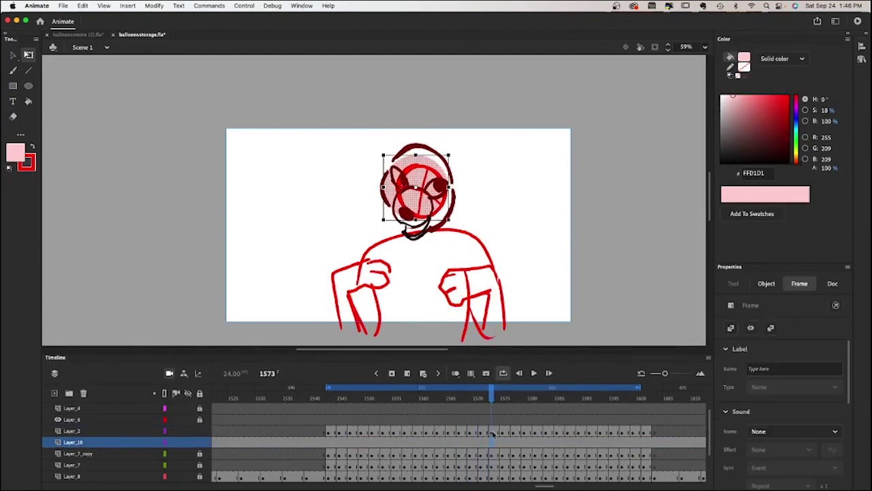
left_click(492, 432)
left_click_drag(378, 142, 387, 150)
Step: Fit the Layer_2 head drawings to the pink circle at frames 1575, 1577 and 1579
left_click(503, 443)
left_click(503, 431)
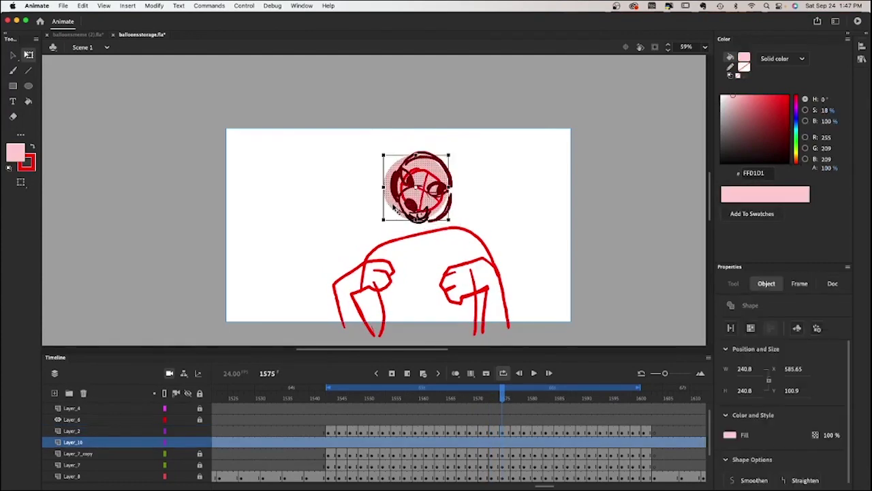
key("period")
key("period")
left_click(514, 431)
left_click(526, 443)
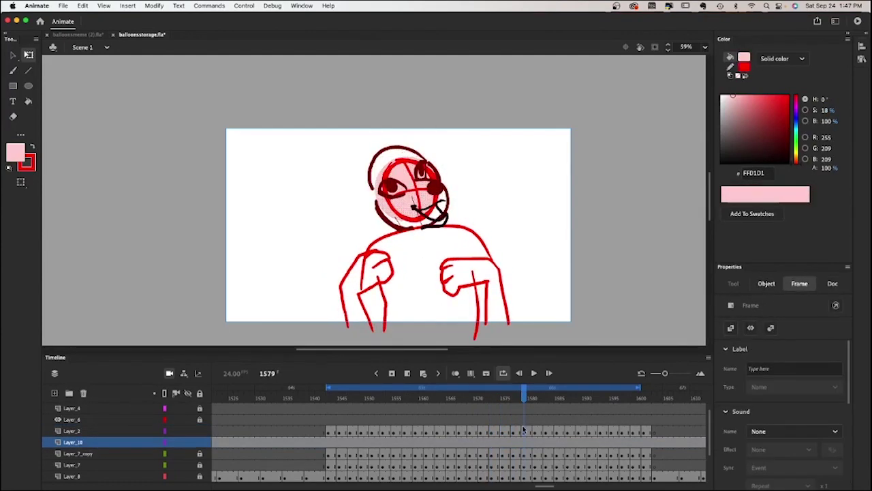
left_click(525, 431)
mouse_move(524, 398)
left_mouse_down()
mouse_move(338, 399)
mouse_move(454, 399)
mouse_move(525, 413)
left_mouse_up()
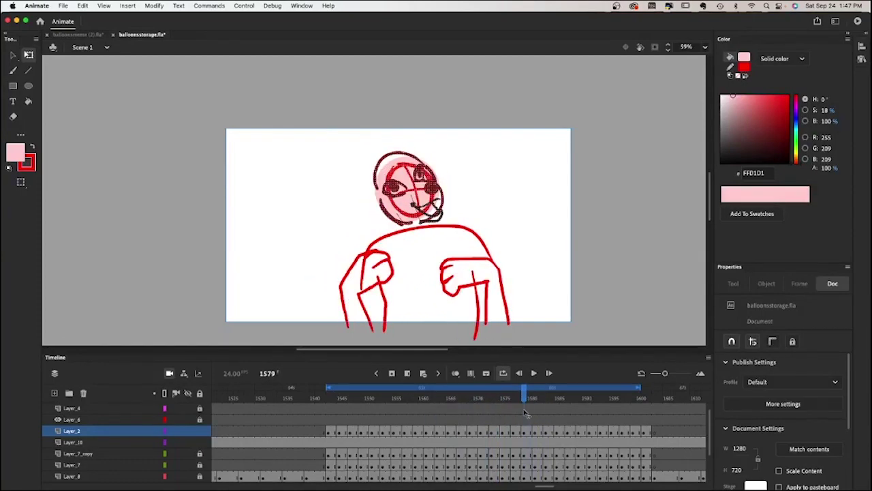
Step: Resize the Layer_2 head drawings to match the pink circle from frame 1581 to 1589
left_click(536, 431)
left_click(546, 431)
left_click_drag(366, 146, 374, 149)
left_click(557, 432)
left_click(567, 432)
left_click(579, 432)
left_click(399, 175)
left_click(578, 431)
Step: Resize the remaining Layer_2 head drawings against the pink circle from frame 1591 to 1599, and clear the selection
left_click(590, 431)
left_click(600, 431)
left_click(617, 440)
left_click(611, 431)
left_click(622, 431)
left_click(635, 433)
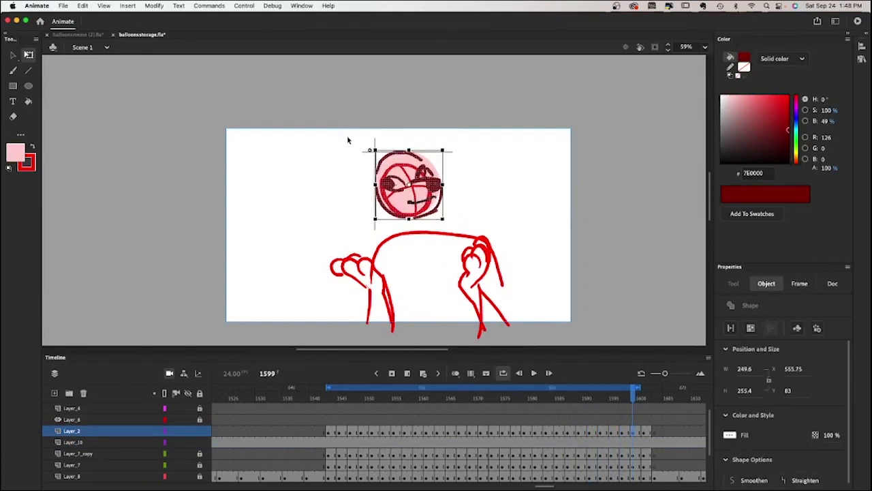
left_click(347, 138)
Step: Hide the pink circle layer and play the animation to check the head sizes
key("Return")
key("Return")
left_click(188, 443)
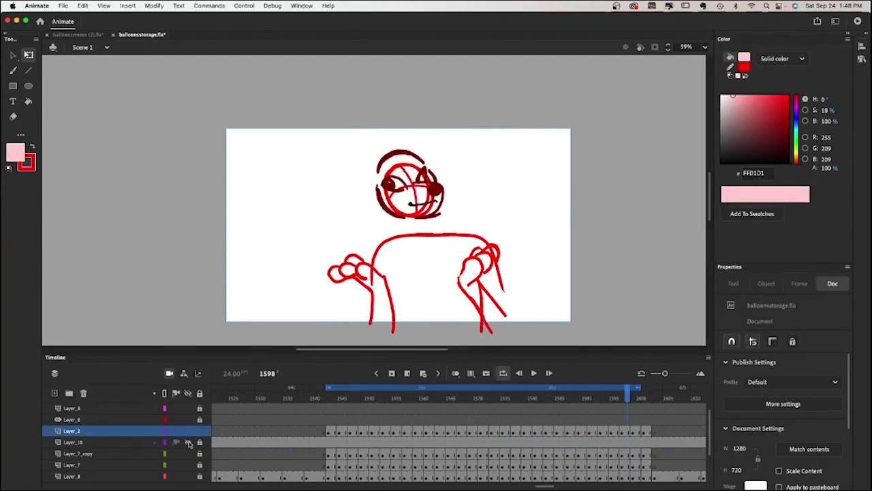
key("Return")
key("Return")
Step: Compare the Layer_2 head drawings at frames 1577 and 1579 with onion skinning, and replay the animation without it
left_click(455, 373)
left_click(513, 431)
key("period")
key("period")
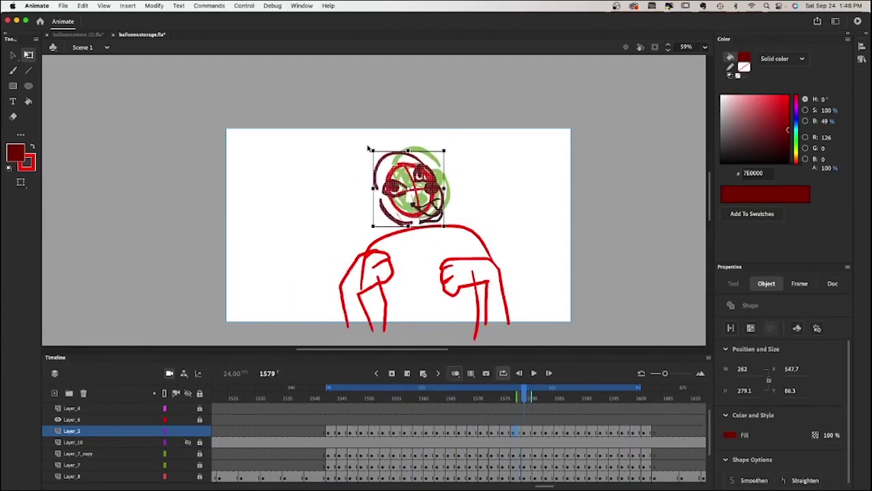
left_click(456, 373)
key("Return")
key("Return")
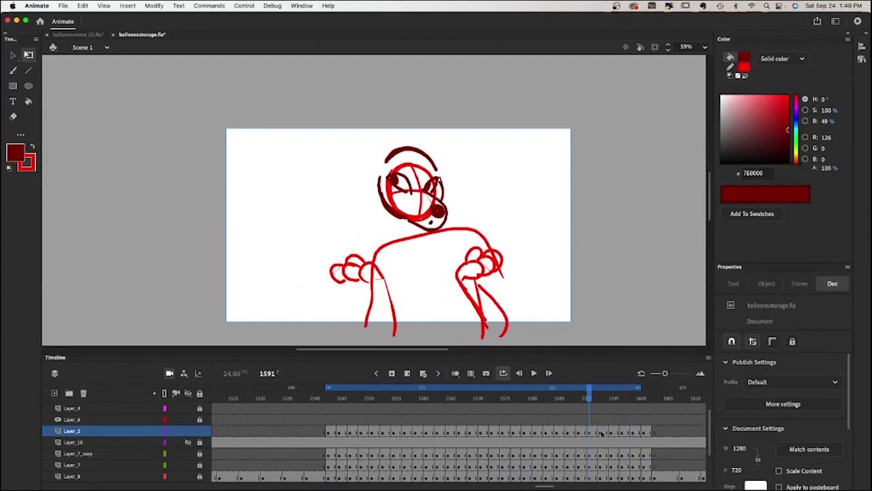
Step: Adjust the Layer_2 head drawing at frame 1591 with Free Transform, and play the animation
left_click(590, 431)
left_click(374, 145)
key("Return")
Step: Turn on Edit Multiple Frames over frames 1543 to 1602 and select all the head drawings on Layer_2
left_click(330, 397)
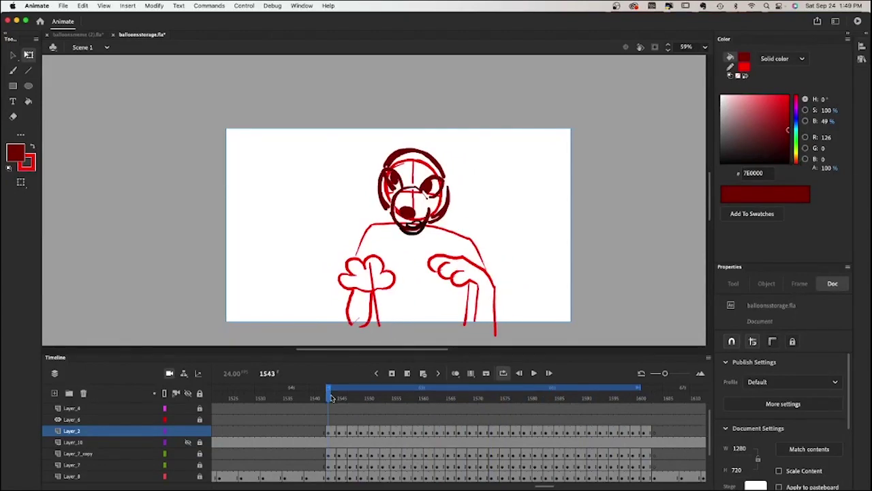
left_click(471, 374)
left_click_drag(335, 398, 648, 397)
left_click_drag(325, 132, 489, 257)
left_click(471, 373)
left_click(470, 374)
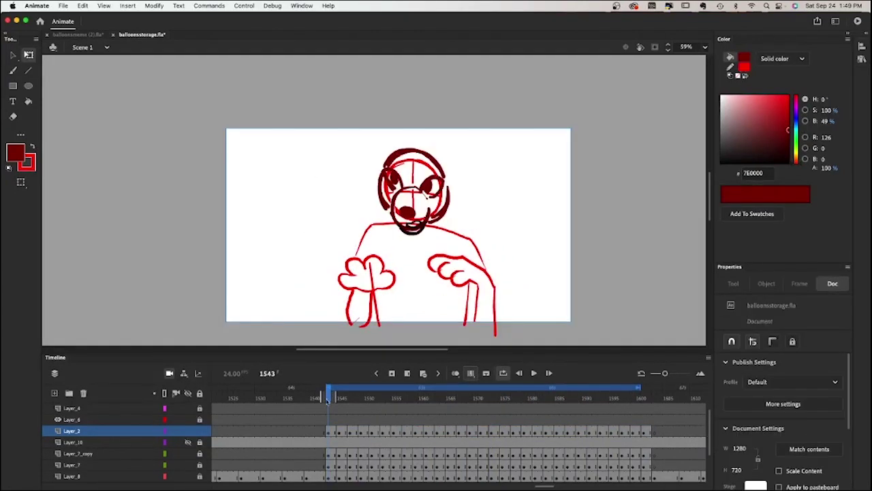
left_click_drag(335, 398, 645, 398)
left_click_drag(324, 132, 489, 259)
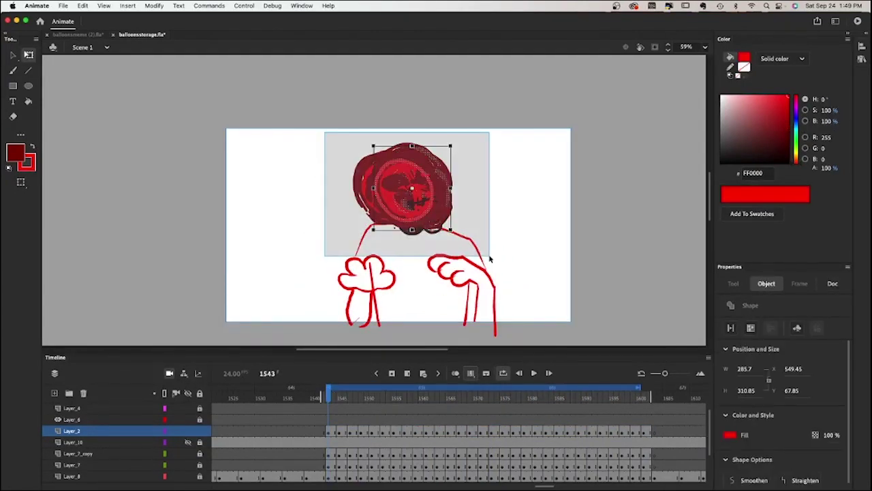
left_click_drag(489, 257, 489, 255)
scroll(489, 256, "up", 1)
scroll(317, 231, "up", 2)
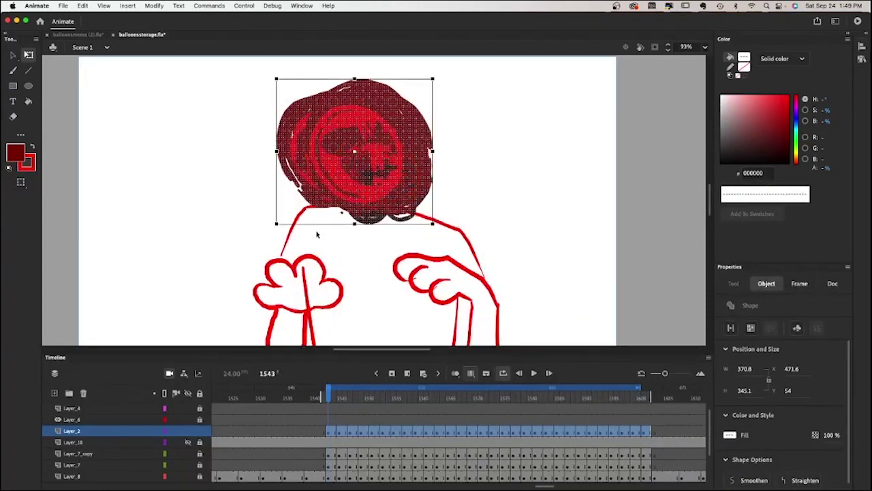
scroll(269, 235, "up", 2)
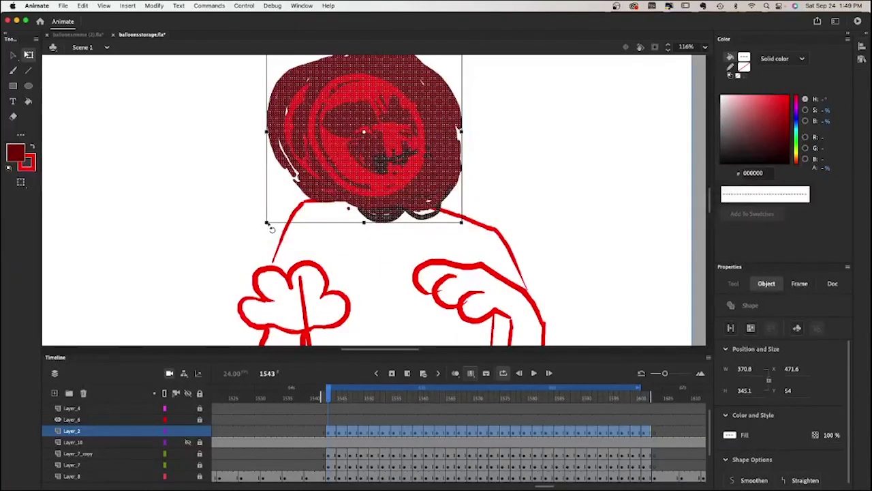
Step: Try scaling all the selected Layer_2 head drawings down together, undo that, and enlarge them slightly instead
left_click_drag(267, 223, 228, 195)
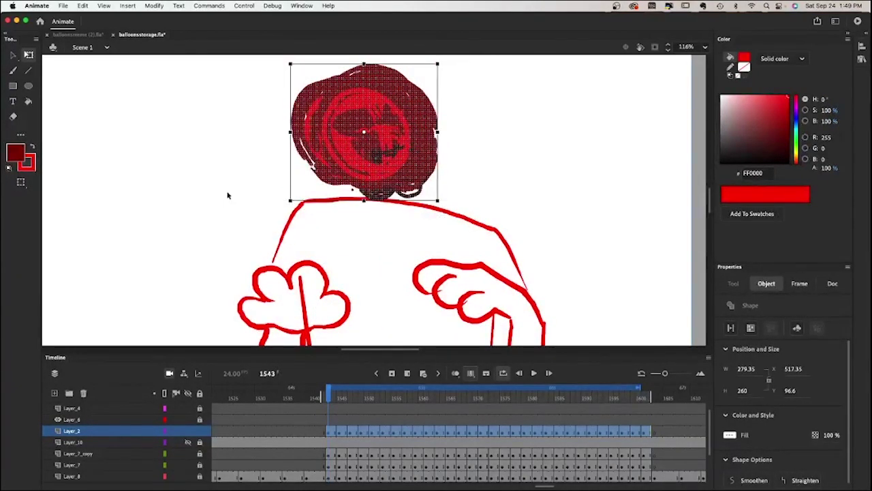
left_click(228, 196)
key("super+z")
key("super+z")
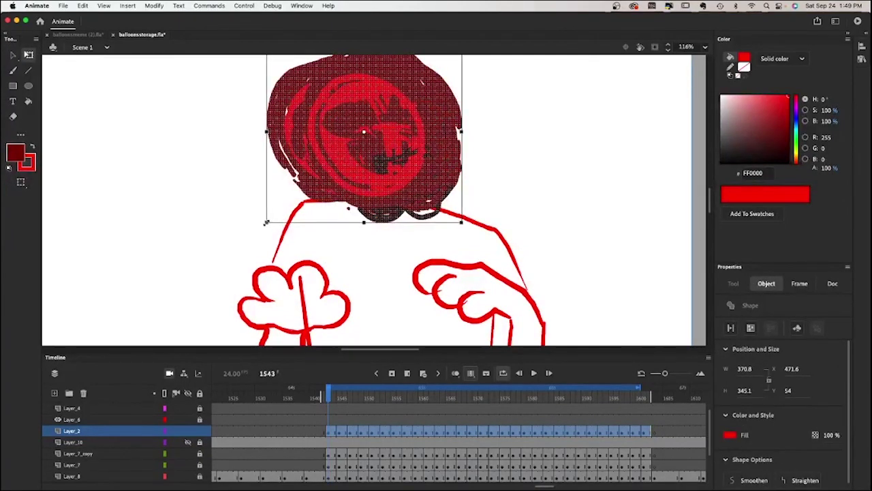
left_click_drag(266, 222, 258, 230)
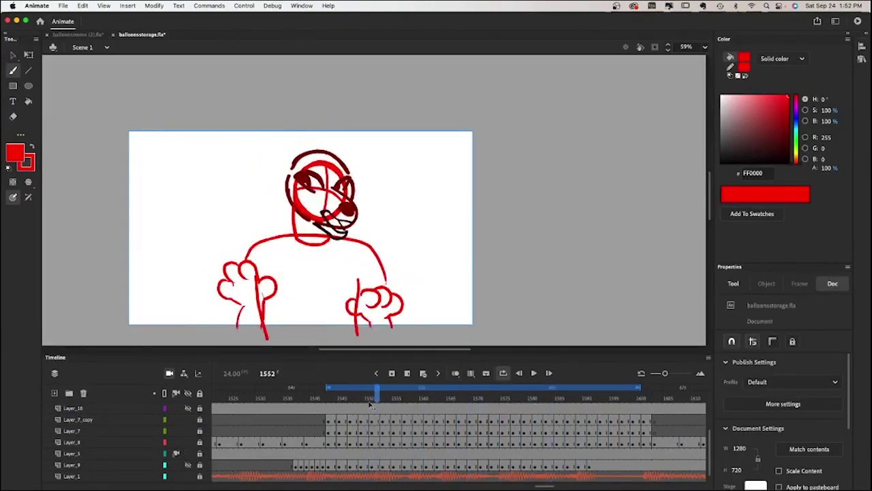
Step: Unlock Layer_7_copy and, with the dark red sampled from the head outline, brush both ears onto the head at frame 1544
left_click_drag(370, 403, 335, 401)
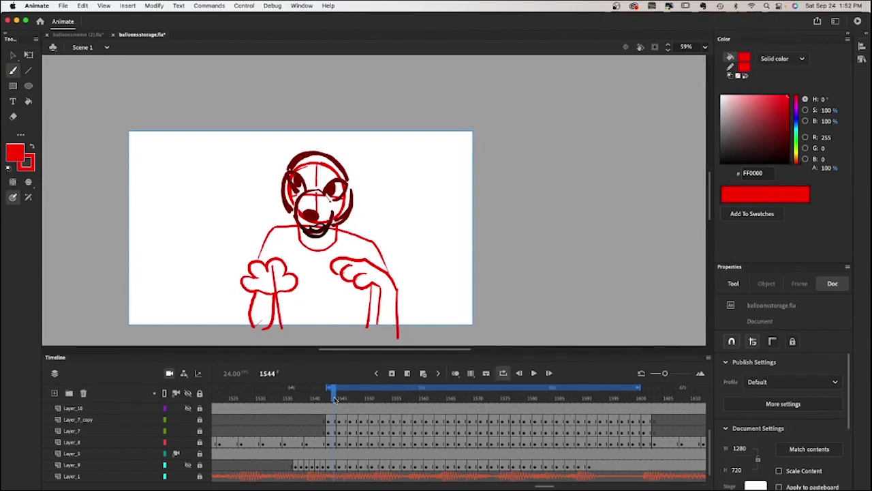
left_click(199, 419)
left_click(334, 398)
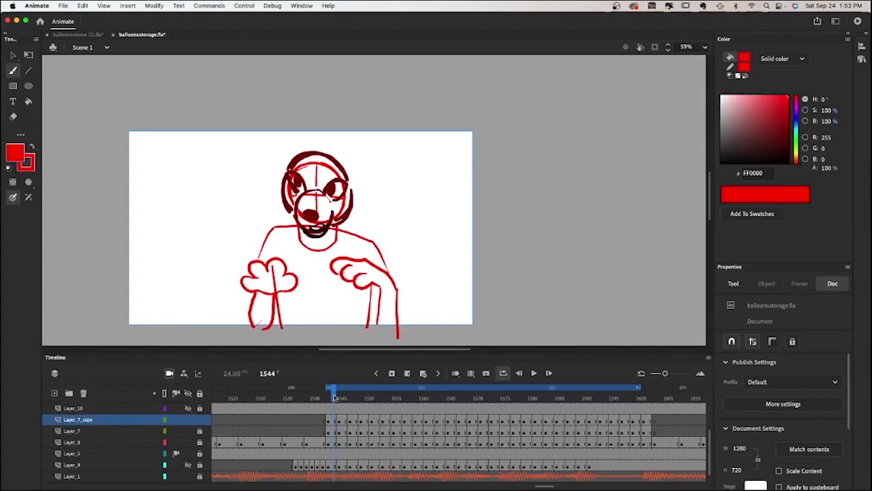
key("i")
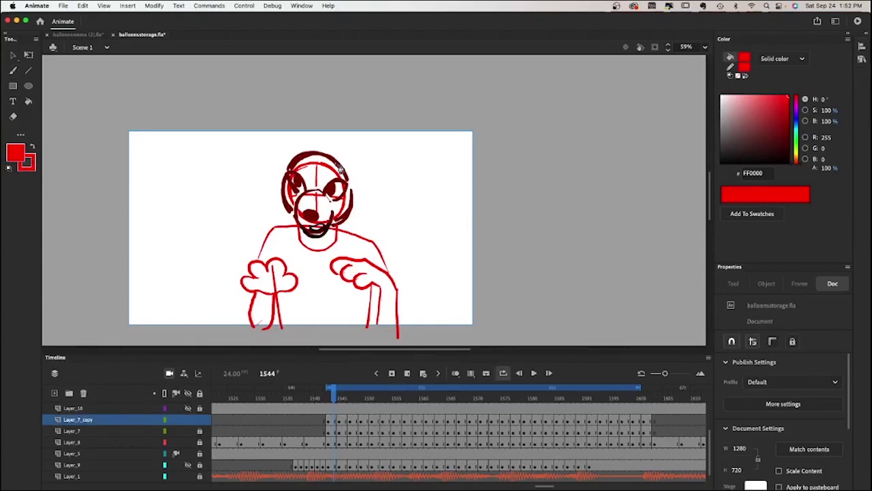
left_click(338, 159)
key("b")
mouse_move(342, 154)
left_mouse_down()
mouse_move(368, 140)
mouse_move(372, 196)
mouse_move(350, 198)
left_mouse_up()
mouse_move(300, 154)
left_mouse_down()
mouse_move(281, 124)
mouse_move(270, 180)
mouse_move(281, 185)
left_mouse_up()
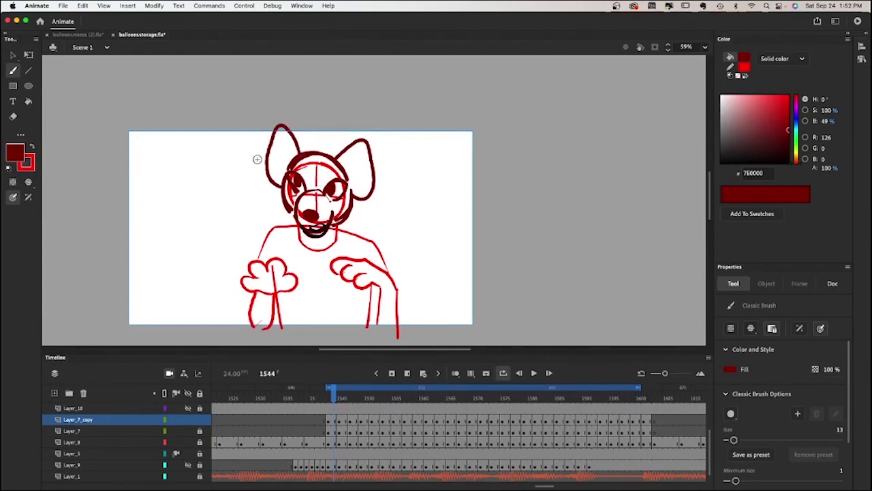
Step: Turn on onion skinning and draw the left ear on the head at frame 1545, following the previous drawing
key("period")
left_click(456, 373)
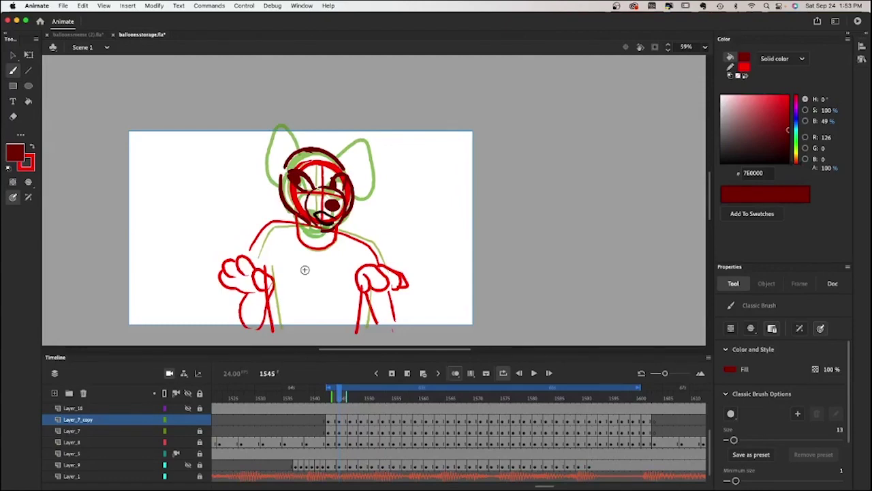
key("comma")
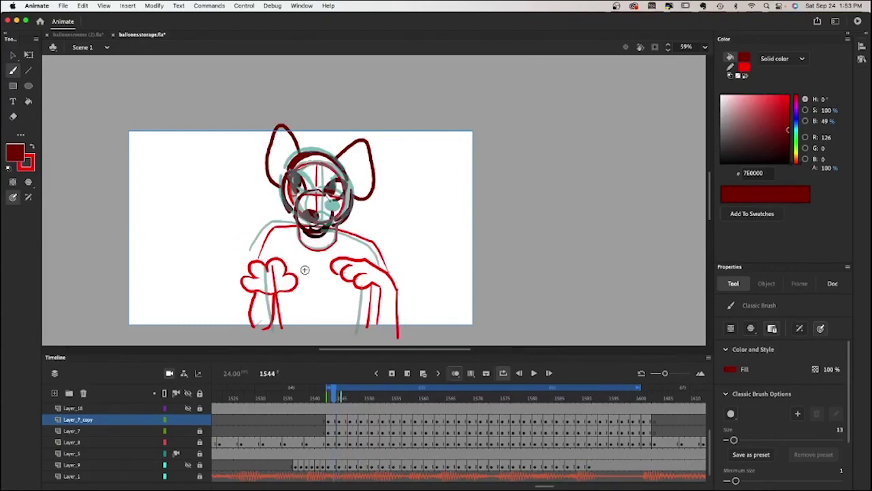
key("period")
mouse_move(298, 148)
left_mouse_down()
mouse_move(276, 121)
mouse_move(268, 158)
mouse_move(274, 182)
left_mouse_up()
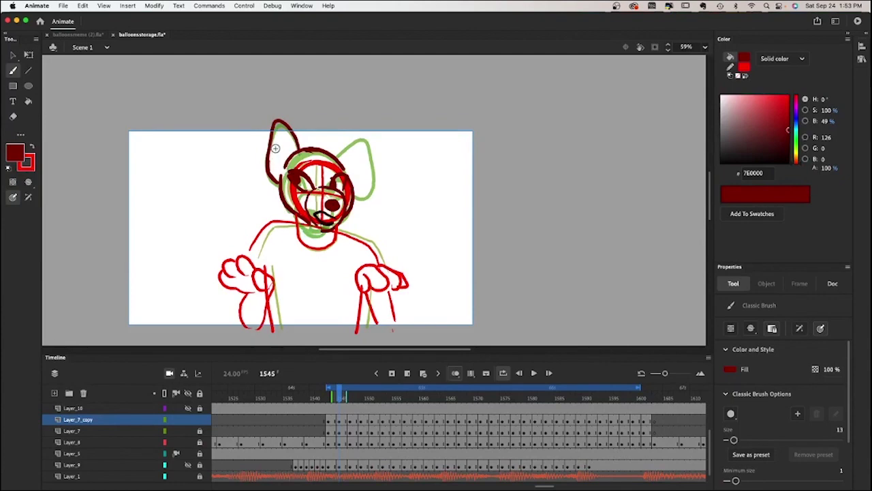
Step: Draw the left ear on the Layer_7_copy heads at frames 1547 and 1549, undoing a misplaced stroke
key(".")
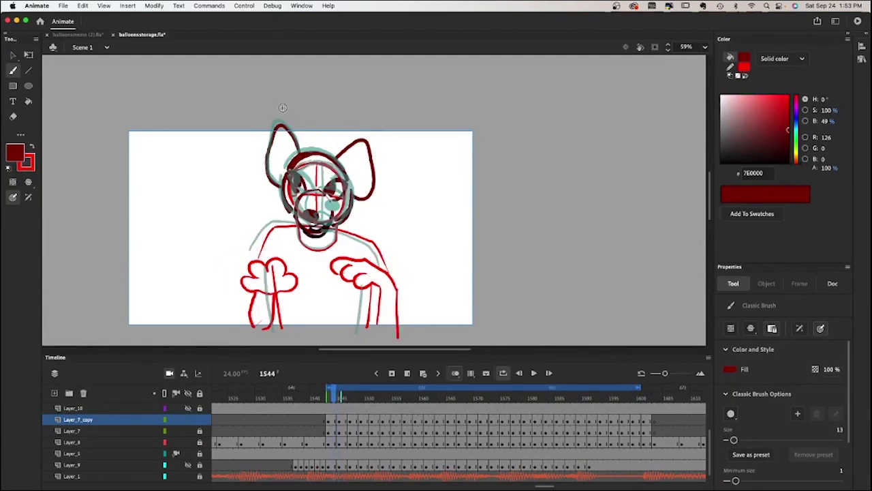
key(".")
key(".")
key(".")
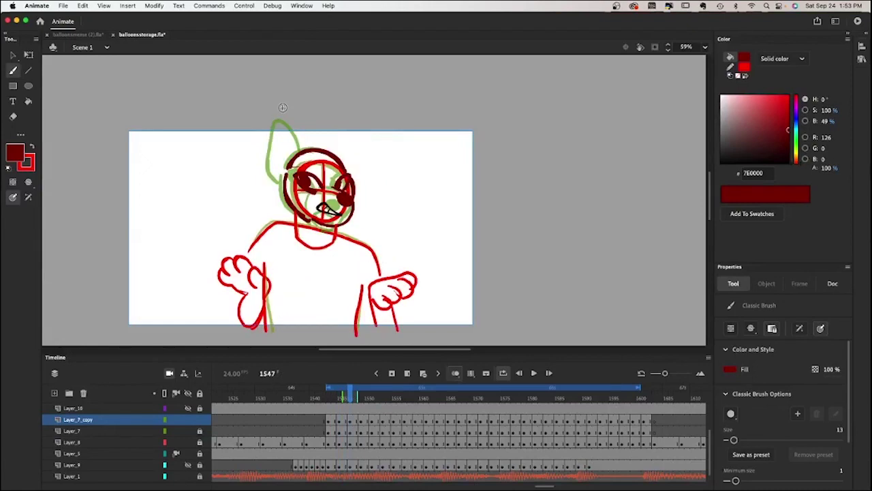
key(".")
key(".")
mouse_move(290, 129)
left_mouse_down()
mouse_move(299, 151)
mouse_move(281, 120)
mouse_move(301, 149)
left_mouse_up()
key("super+z")
Step: Draw the left ear on the heads at frames 1551 and 1553, matching the onion-skinned ear shape
key(".")
key(".")
mouse_move(302, 152)
left_mouse_down()
mouse_move(278, 121)
mouse_move(269, 160)
mouse_move(279, 183)
mouse_move(305, 155)
mouse_move(278, 121)
mouse_move(269, 158)
left_mouse_up()
key(".")
key(".")
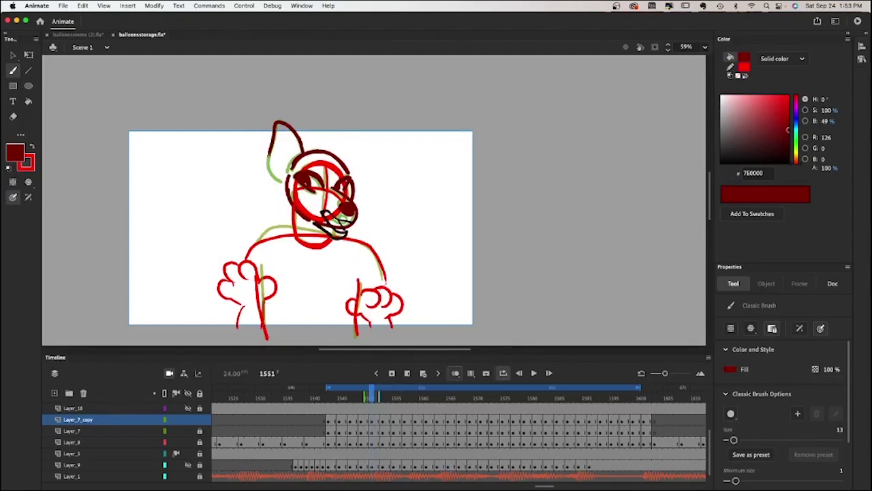
key(".")
key(".")
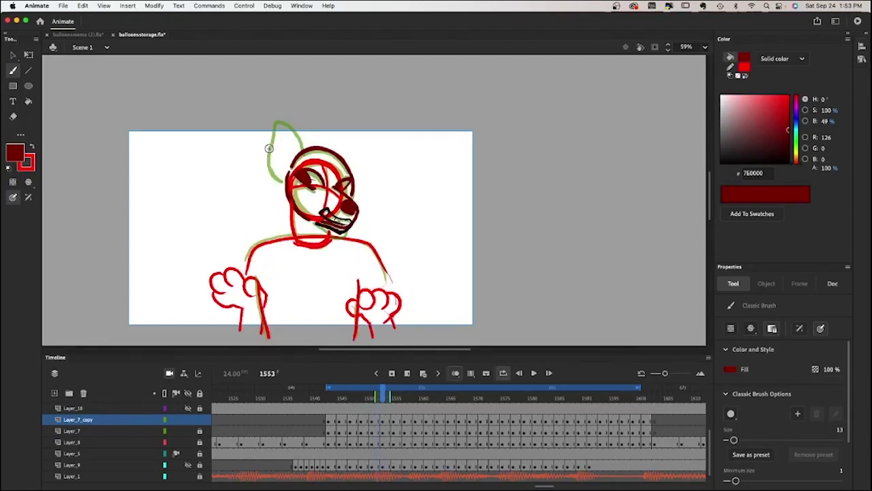
left_click_drag(304, 143, 275, 121)
left_click_drag(270, 165, 282, 182)
Step: Compare frames 1554 and 1555, and draw the left ear at frame 1555 with its base shifted back behind the tip
key(".")
key(".")
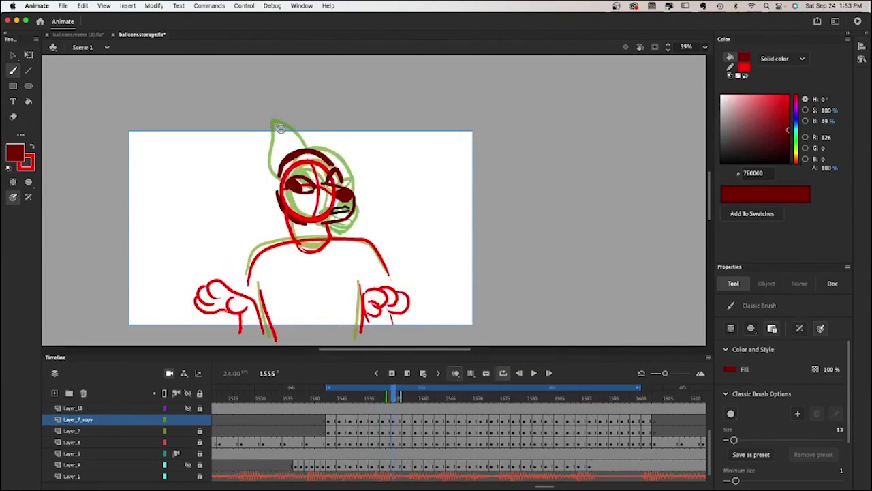
key("comma")
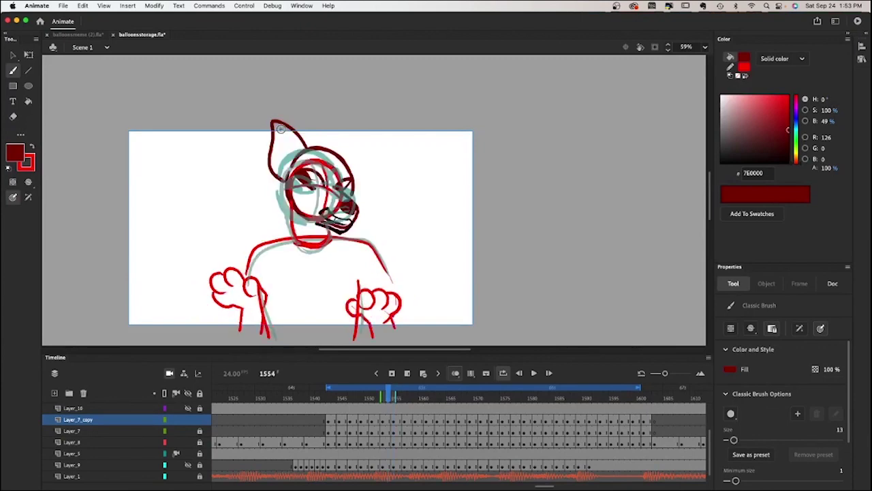
key("period")
key("comma")
key("period")
key("comma")
key("period")
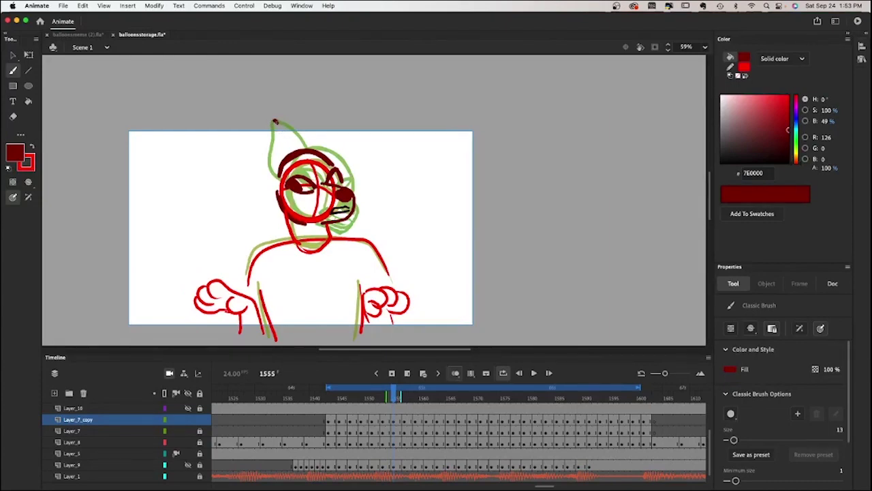
mouse_move(275, 121)
left_mouse_down()
mouse_move(282, 144)
mouse_move(261, 153)
mouse_move(263, 182)
mouse_move(270, 129)
left_mouse_up()
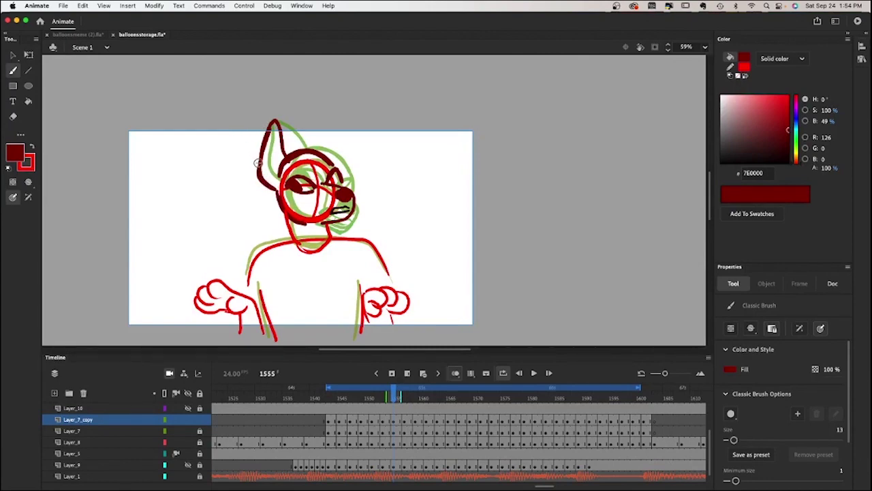
Step: Draw the left ear at frames 1557 and 1559, swinging it backward as the head tilts
key("period")
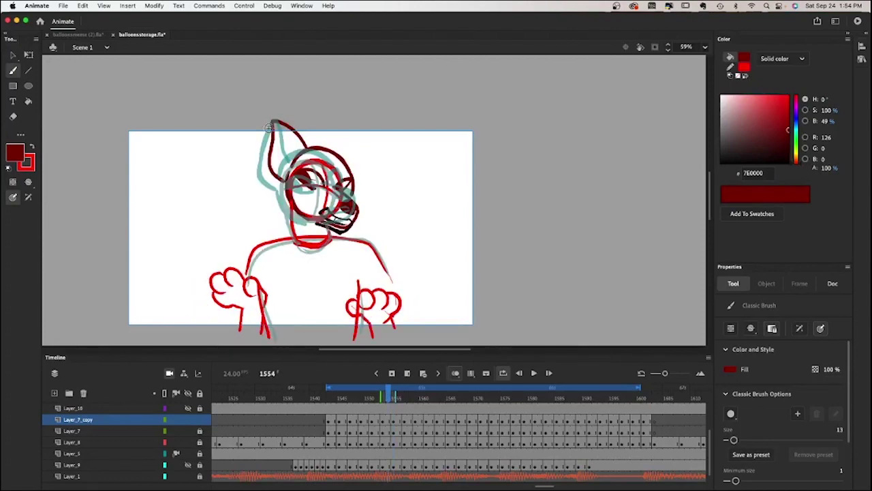
key("comma")
key("period")
key("period")
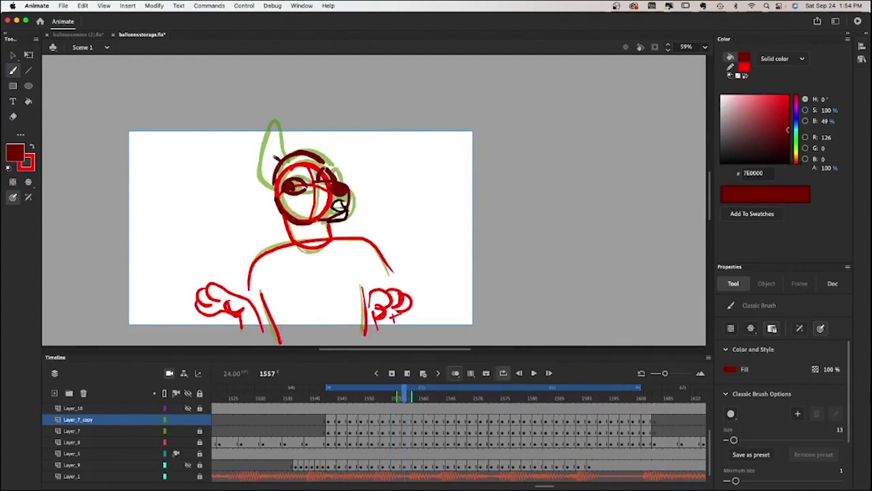
mouse_move(275, 157)
left_mouse_down()
mouse_move(251, 133)
mouse_move(247, 177)
mouse_move(270, 195)
left_mouse_up()
left_click_drag(246, 153, 281, 127)
key("period")
key("period")
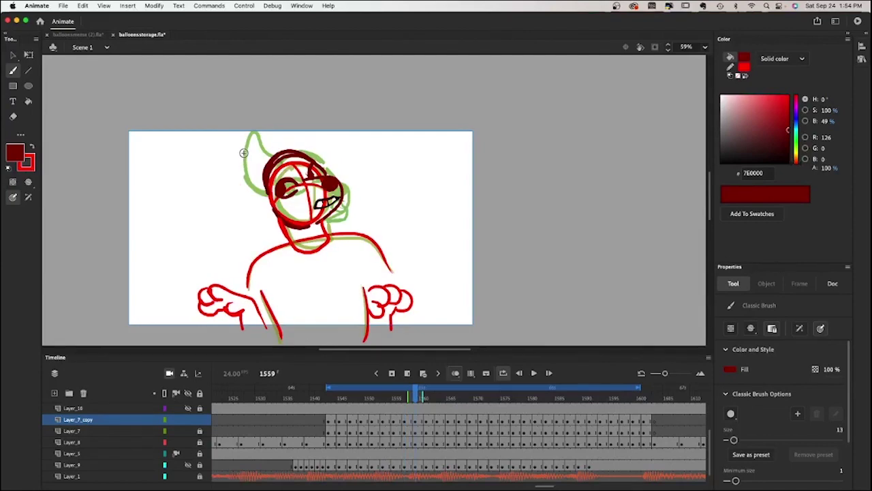
mouse_move(226, 153)
left_mouse_down()
mouse_move(264, 199)
mouse_move(231, 143)
mouse_move(258, 162)
mouse_move(272, 159)
mouse_move(218, 149)
mouse_move(235, 196)
mouse_move(247, 204)
mouse_move(235, 199)
left_mouse_up()
Step: Draw the left ear at frames 1561, 1563 and 1565, pointing out sideways behind the tilted head
key("period")
key("period")
key("period")
key("period")
mouse_move(256, 169)
left_mouse_down()
mouse_move(224, 156)
mouse_move(218, 165)
mouse_move(226, 190)
mouse_move(250, 199)
mouse_move(229, 198)
left_mouse_up()
key("period")
key("period")
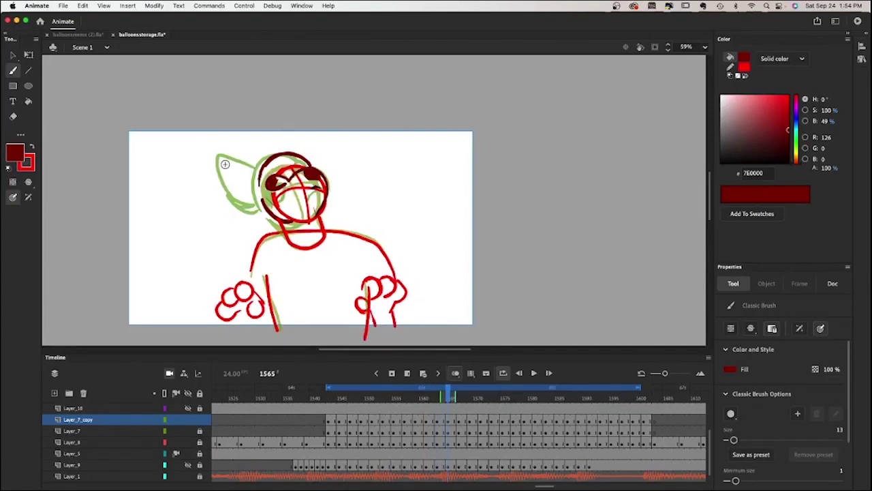
mouse_move(219, 155)
left_mouse_down()
mouse_move(252, 205)
mouse_move(240, 201)
left_mouse_up()
Step: Check the ear motion against the neighbouring frames and draw the left ear at frame 1567 curving up with a trailing tip
key("comma")
key("period")
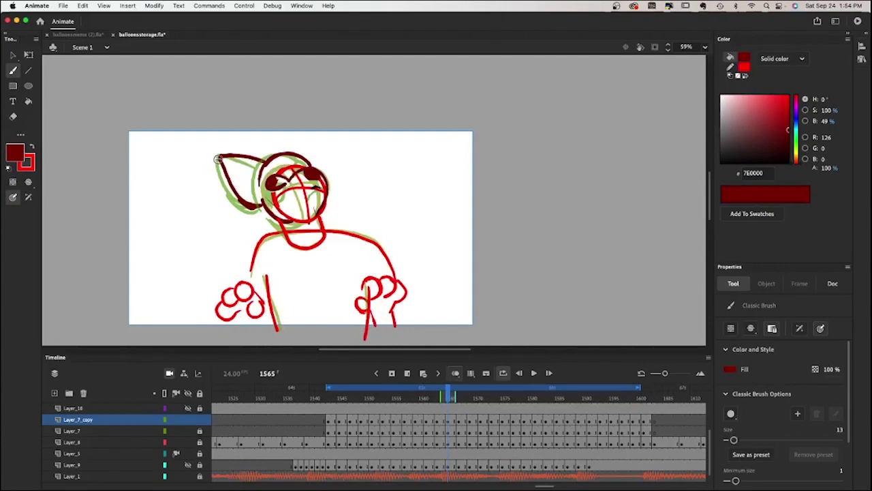
key("comma")
key("period")
key("period")
key("period")
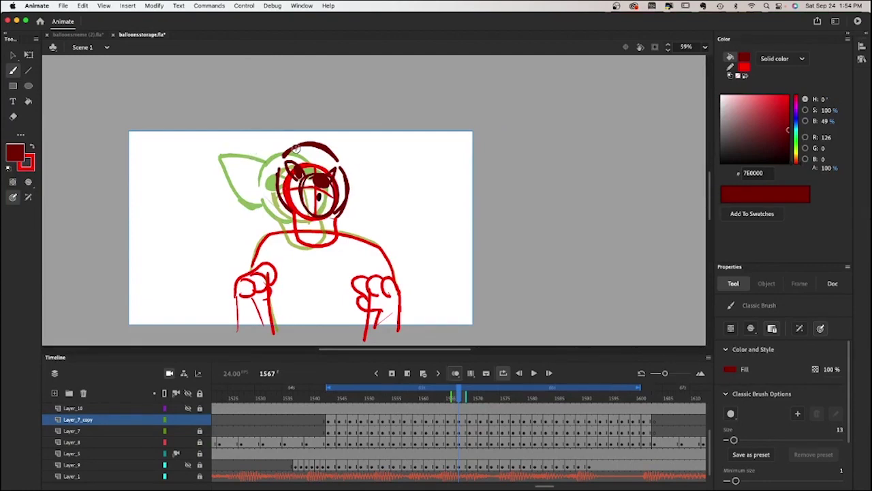
mouse_move(296, 143)
left_mouse_down()
mouse_move(271, 133)
mouse_move(252, 158)
left_mouse_up()
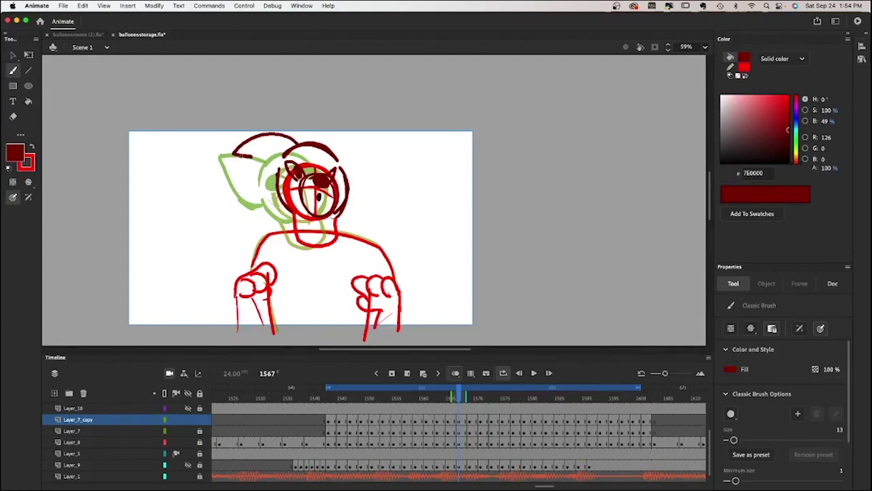
left_click_drag(253, 157, 277, 180)
Step: Draw the left ear upright on the heads at frames 1569 and 1571
key("period")
key("period")
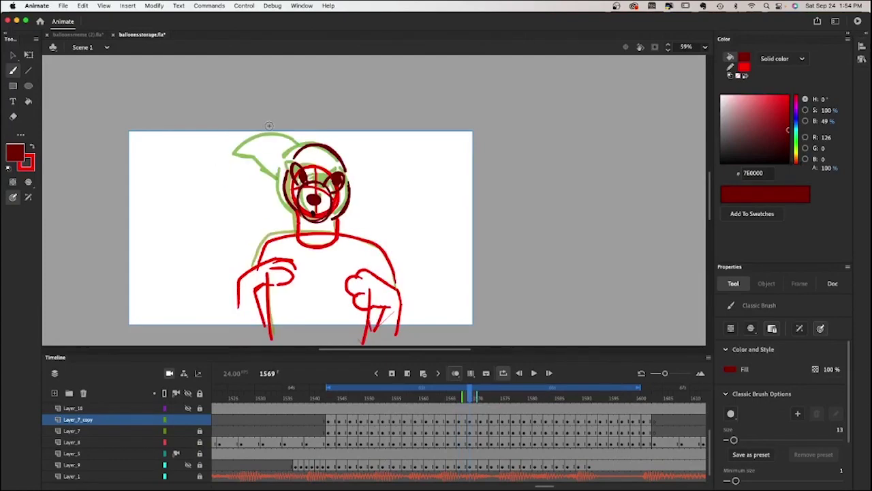
mouse_move(270, 121)
left_mouse_down()
mouse_move(299, 135)
mouse_move(268, 121)
mouse_move(279, 178)
left_mouse_up()
key("period")
key("period")
mouse_move(308, 147)
left_mouse_down()
mouse_move(275, 167)
mouse_move(286, 176)
left_mouse_up()
Step: Draw the upright left ear on the heads at frames 1573, 1575 and 1577
key("period")
key("period")
key("period")
key("period")
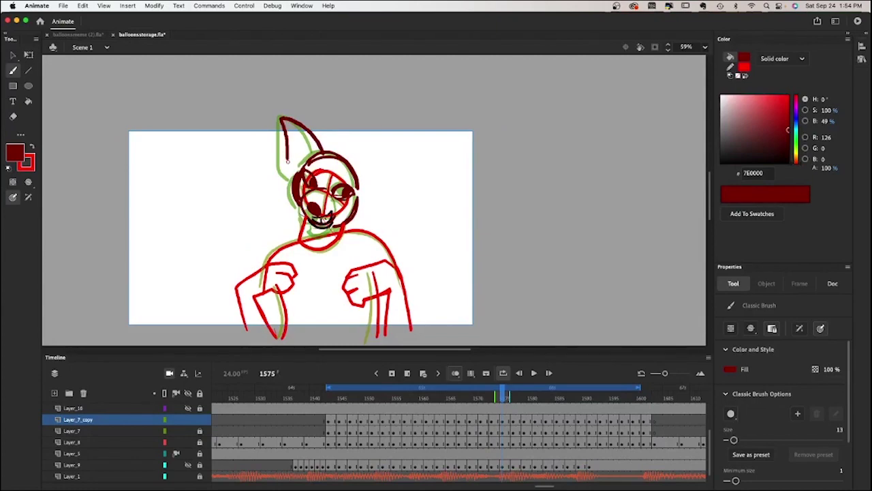
key("period")
key("period")
mouse_move(287, 119)
left_mouse_down()
mouse_move(319, 146)
mouse_move(291, 172)
mouse_move(291, 123)
left_mouse_up()
Step: Draw the left ear at frames 1579 and 1581, leaning it backward as the head turns
key("period")
key("period")
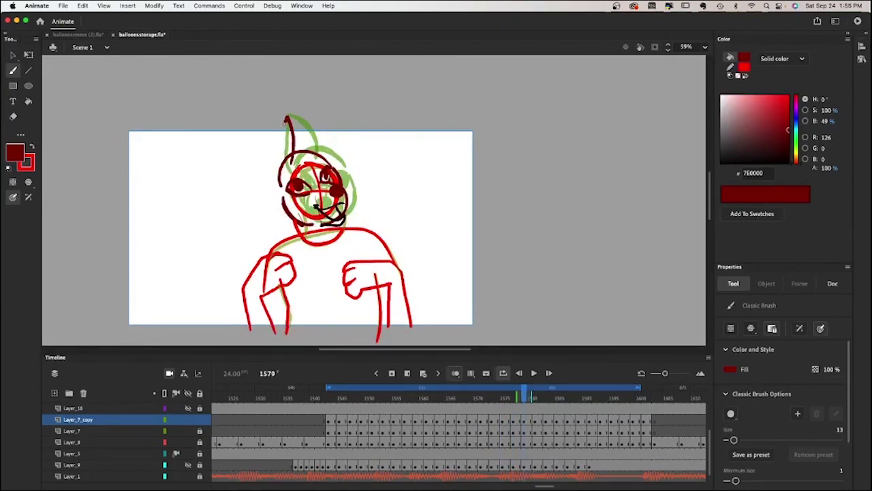
mouse_move(286, 122)
left_mouse_down()
mouse_move(265, 172)
mouse_move(270, 186)
mouse_move(285, 122)
left_mouse_up()
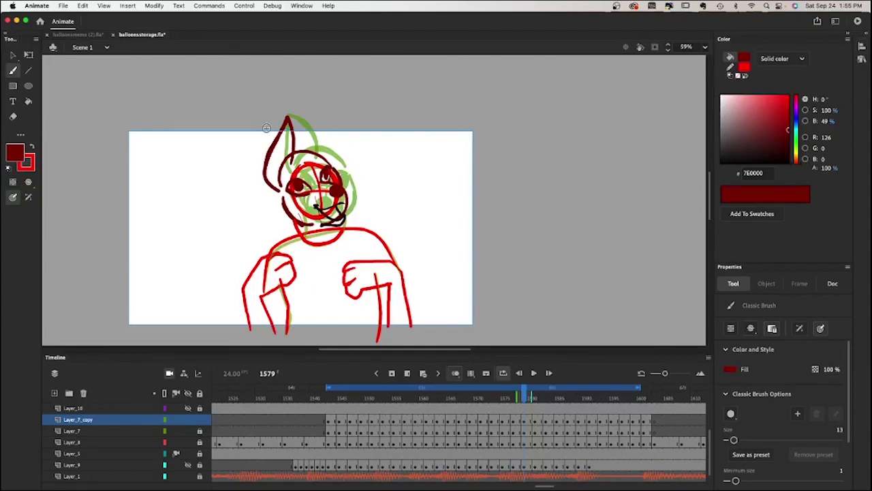
key("period")
key("period")
left_click_drag(271, 137, 278, 204)
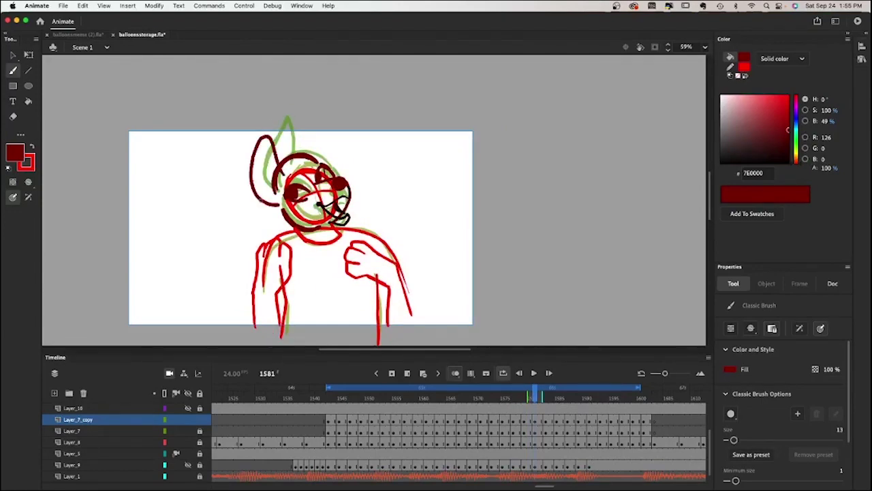
Step: Draw the left ear on every second frame from 1583 to 1589, dragging it back before it curves upward
key("period")
key("period")
key("period")
key("period")
key("period")
key("period")
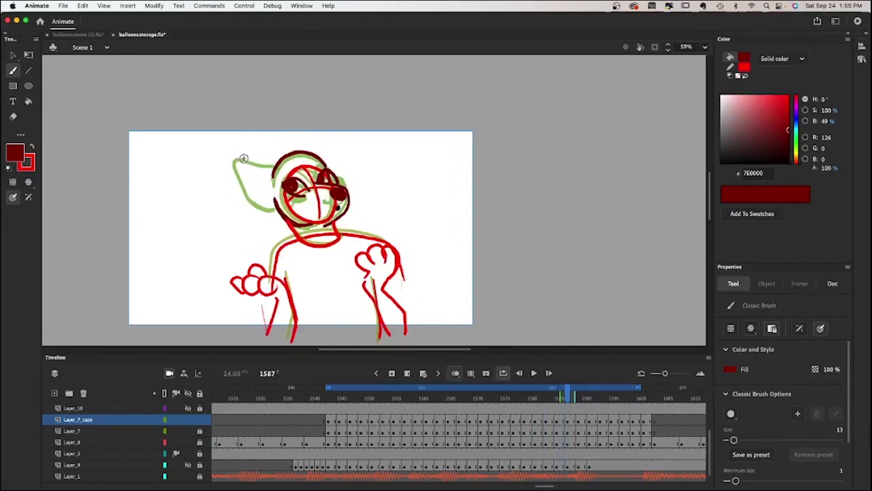
key("period")
key("period")
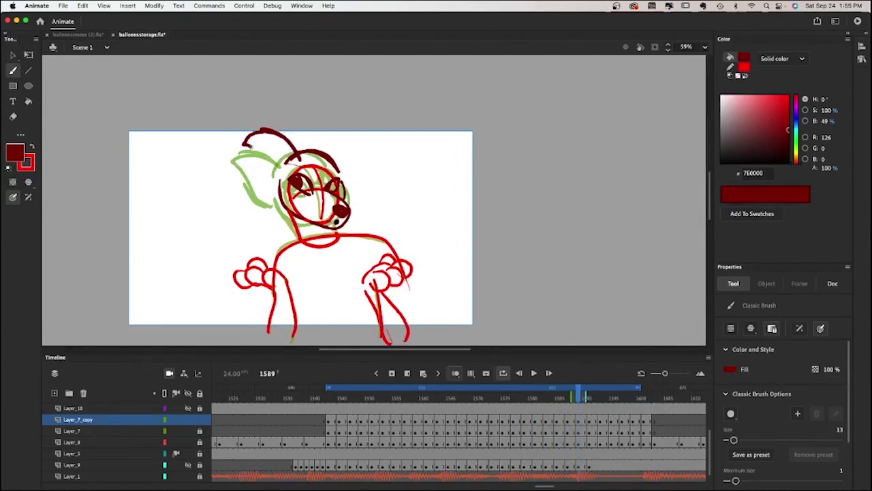
Step: Draw the left ear on every second frame from 1591 to 1597, raising it upright and tilting it back again
key("period")
key("period")
key("period")
key("period")
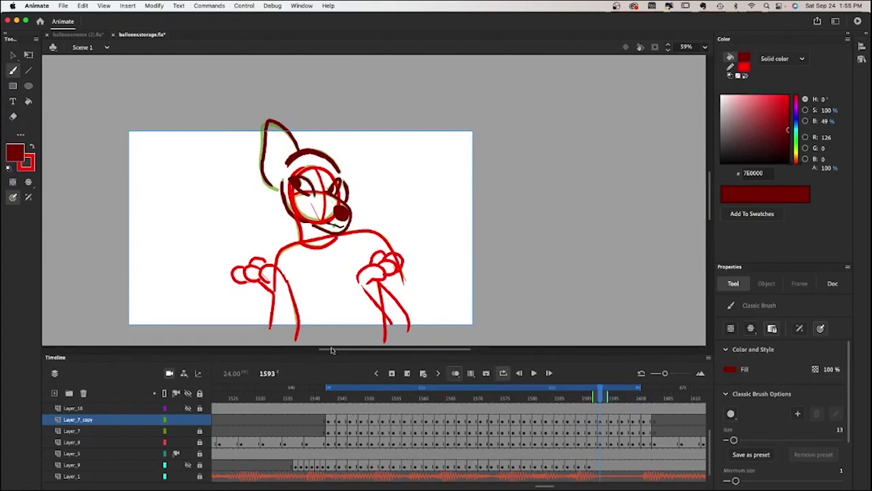
key("period")
key("period")
key("period")
key("period")
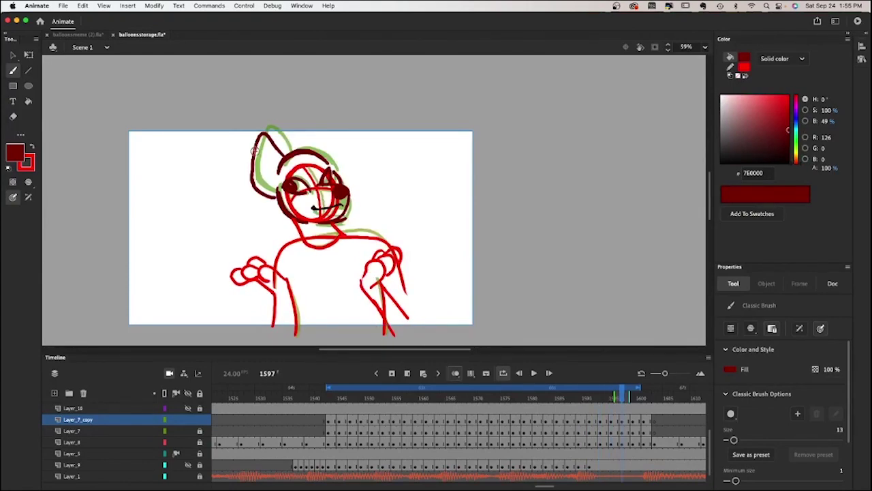
Step: Draw the left ear on the remaining heads after frame 1597, and play the animation to check the ear motion
key("period")
key("period")
key("period")
key("Return")
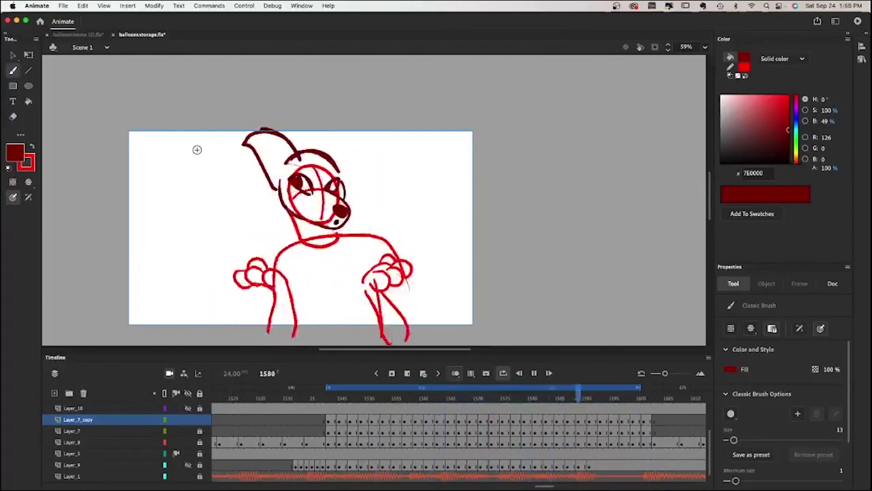
key("Return")
Step: Redraw the left ear at frame 1557 farther back from the head, and review the following frames through 1562
left_click_drag(283, 158, 248, 156)
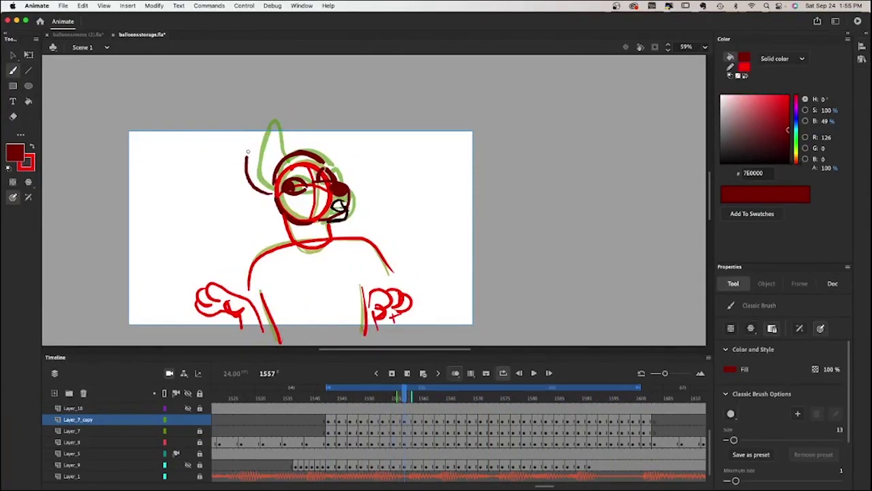
key("period")
key("period")
key("period")
key("period")
key("period")
left_click(421, 397)
key("period")
key("period")
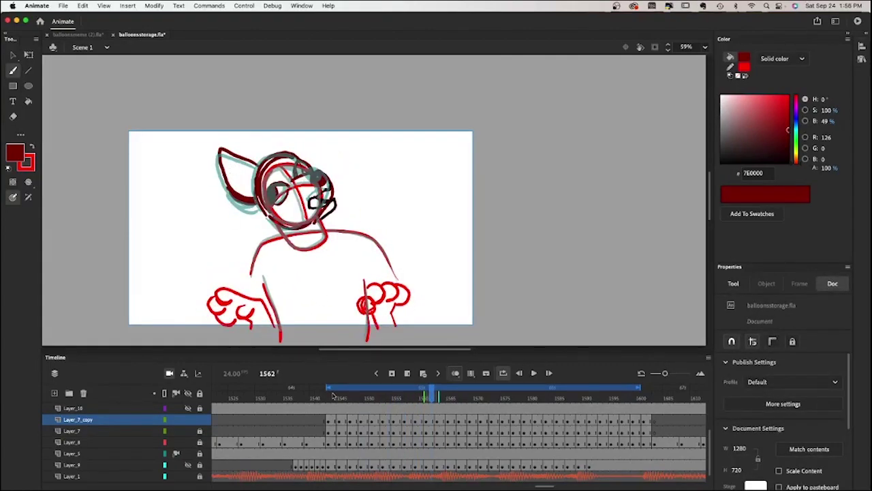
key("Return")
Step: Return to frame 1544 and draw the right ear on the heads from frame 1545 through 1555 with onion skinning
left_click(332, 395)
key("period")
key("period")
key("period")
key("period")
key("period")
key("period")
key("period")
key("period")
key("period")
key("period")
key("period")
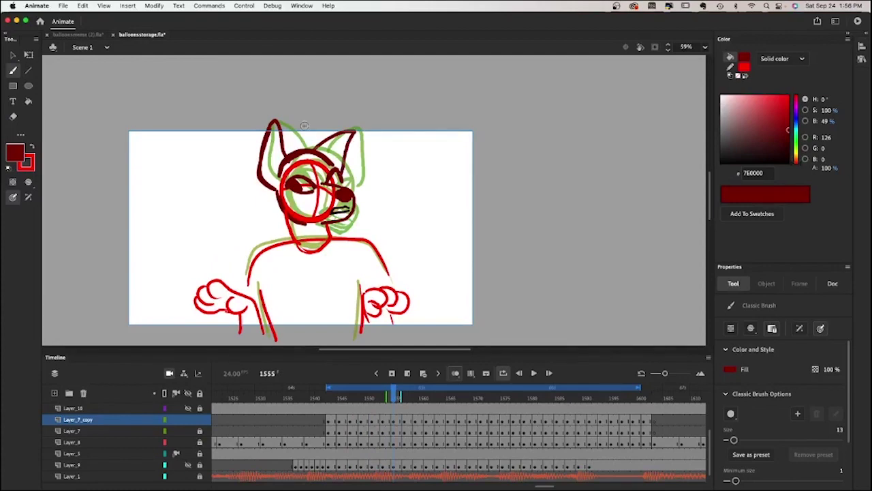
Step: Draw the right ear on every second frame from 1557 through 1569, following the onion-skinned previous ear
key("period")
key("period")
key("period")
key("period")
key("period")
key("period")
key("period")
key("period")
key("period")
key("period")
key("period")
key("period")
key("period")
key("period")
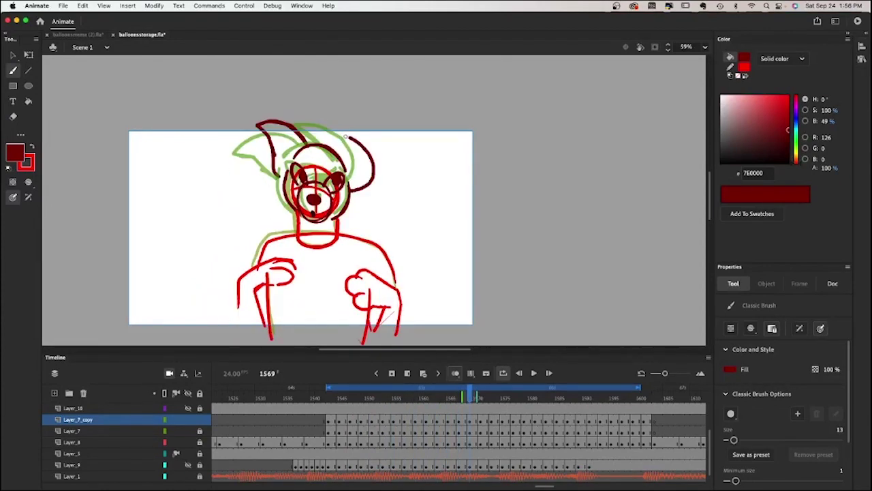
Step: Continue the right ear on every second frame from 1571 through 1577, following the head turn
key("period")
key("period")
key("period")
key("period")
key("period")
key("period")
key("period")
key("period")
key("period")
key("period")
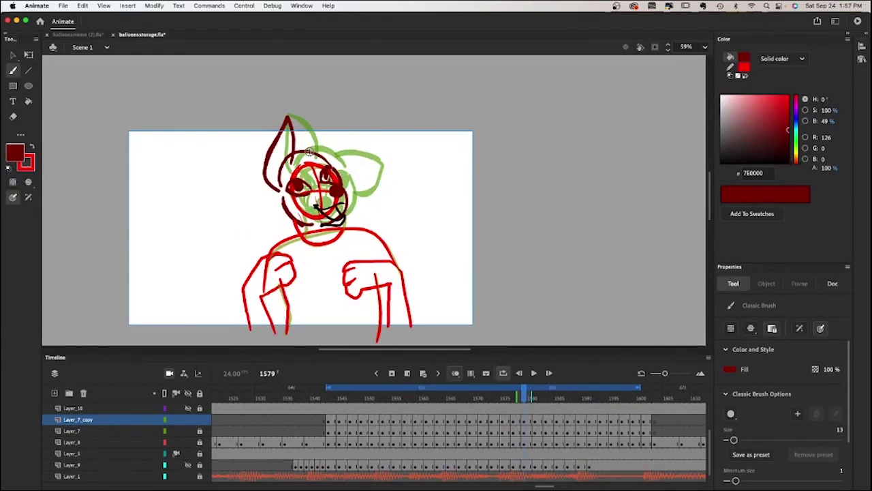
Step: Draw the right ear on the remaining heads from frame 1579 onward, and play the animation to check both ears
key("period")
key("period")
key("period")
key("period")
key("period")
key("period")
key("period")
key("period")
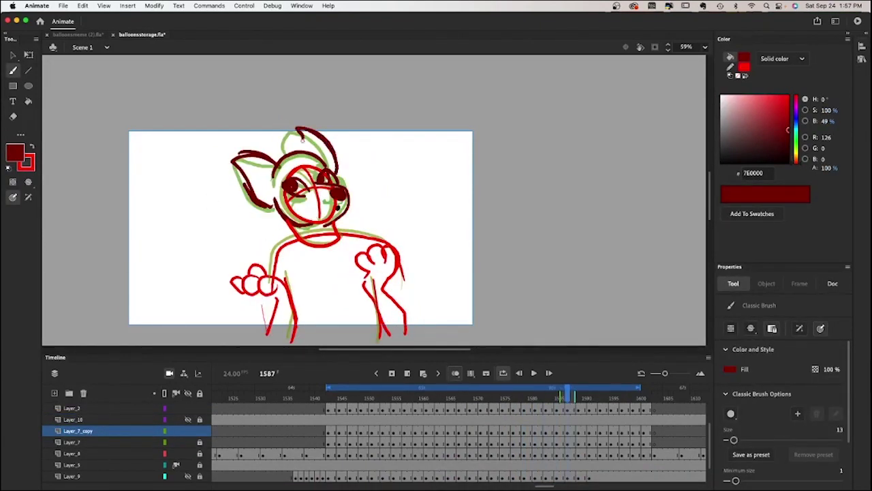
key("Return")
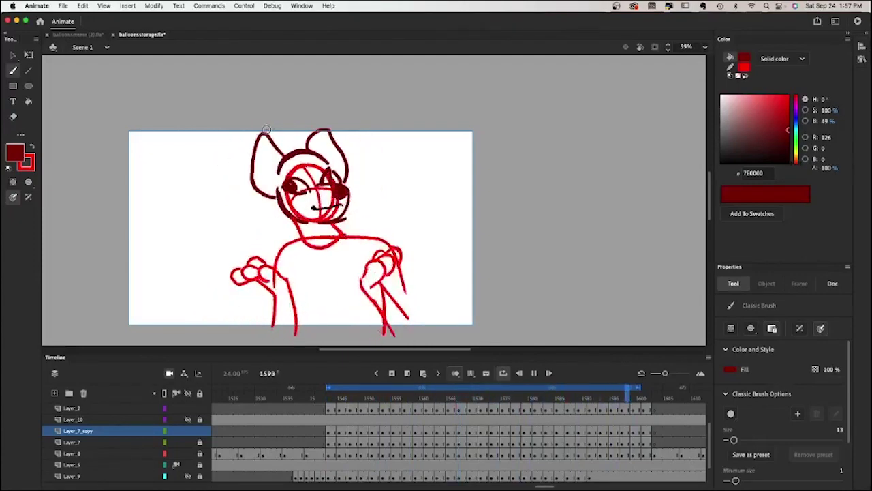
key("Return")
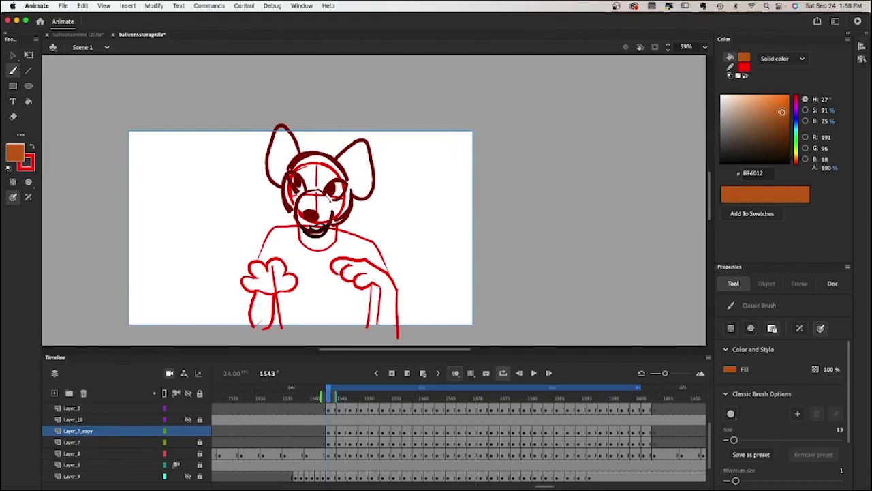
mouse_move(283, 184)
left_mouse_down()
mouse_move(275, 203)
mouse_move(262, 197)
mouse_move(289, 221)
left_mouse_up()
key("super+z")
key("super+z")
Step: Draw jagged orange fur tufts on both cheeks of the head at frame 1544 on Layer_2
left_click(333, 411)
left_click(332, 409)
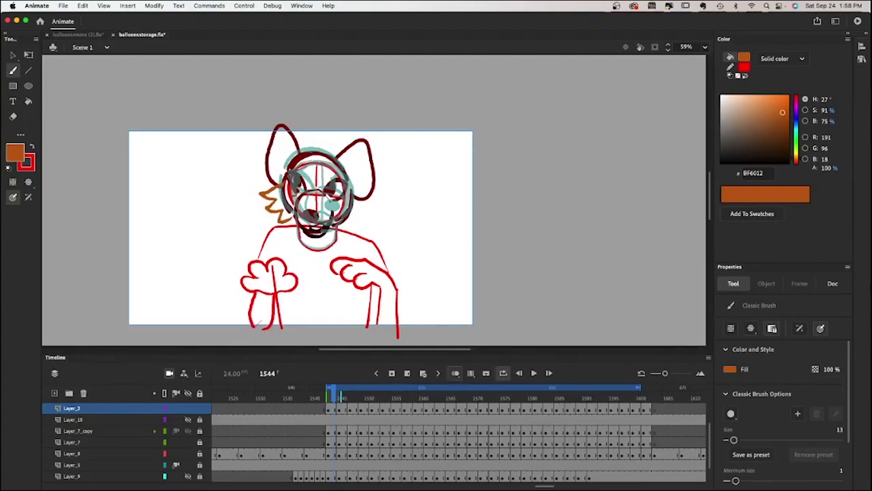
mouse_move(355, 200)
left_mouse_down()
mouse_move(360, 227)
mouse_move(342, 227)
left_mouse_up()
left_click_drag(219, 201, 224, 237)
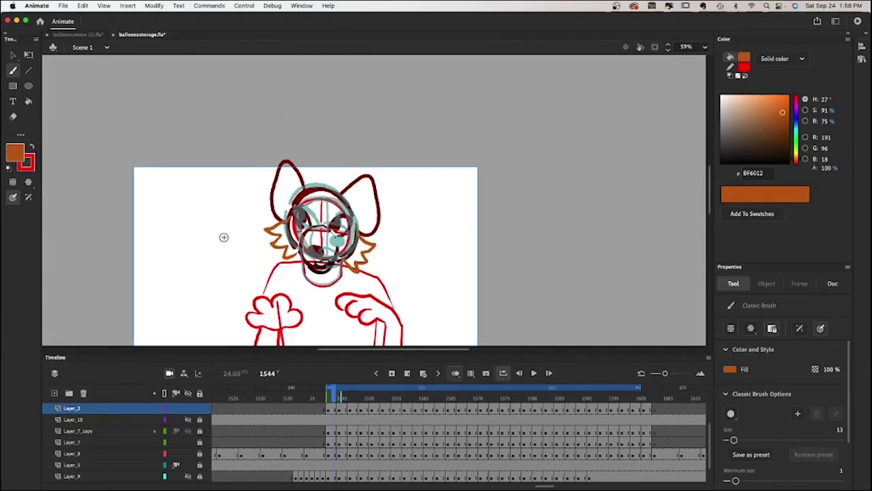
Step: Draw the left cheek fur at frame 1545, flipping against frame 1544 to match its position
key("period")
key("comma")
key("period")
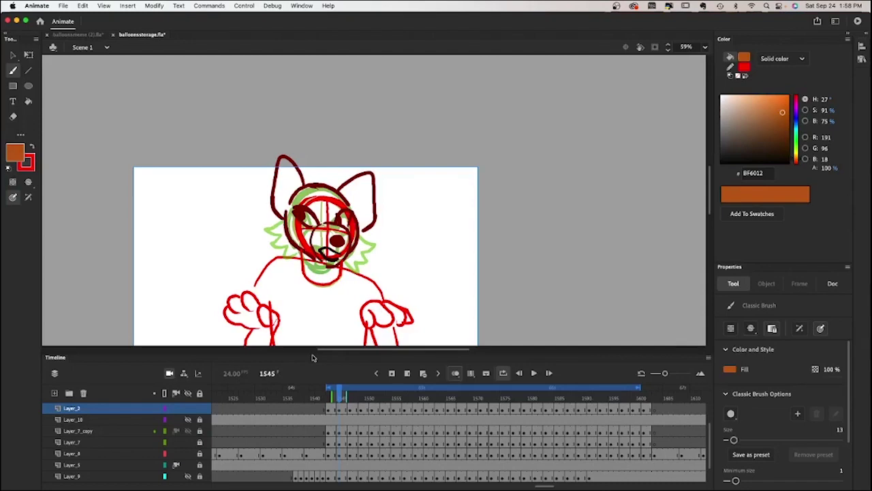
key("comma")
key("period")
key("comma")
key("period")
Step: Draw the left cheek fur on every second frame from 1547 through 1553
key("period")
key("period")
key("period")
key("period")
key("period")
key("period")
key("period")
key("period")
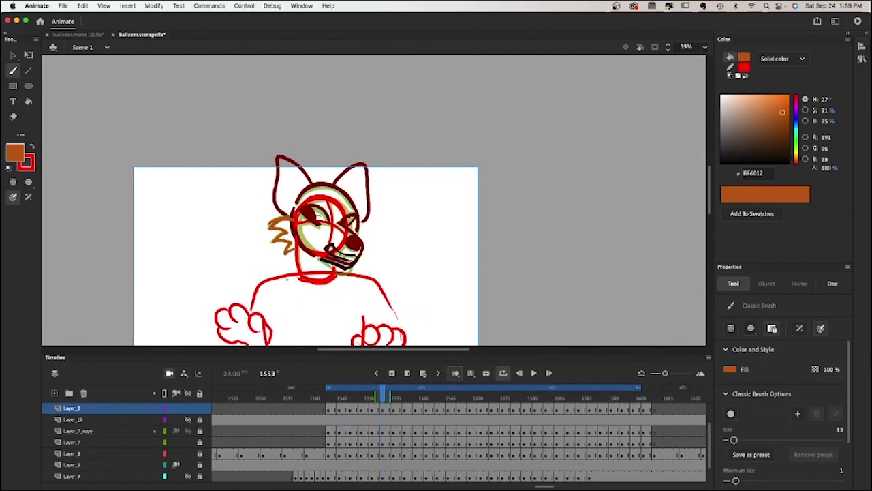
Step: Draw the left cheek fur at frame 1555, comparing it with the preceding frame and undoing the stray stroke
key("period")
key("period")
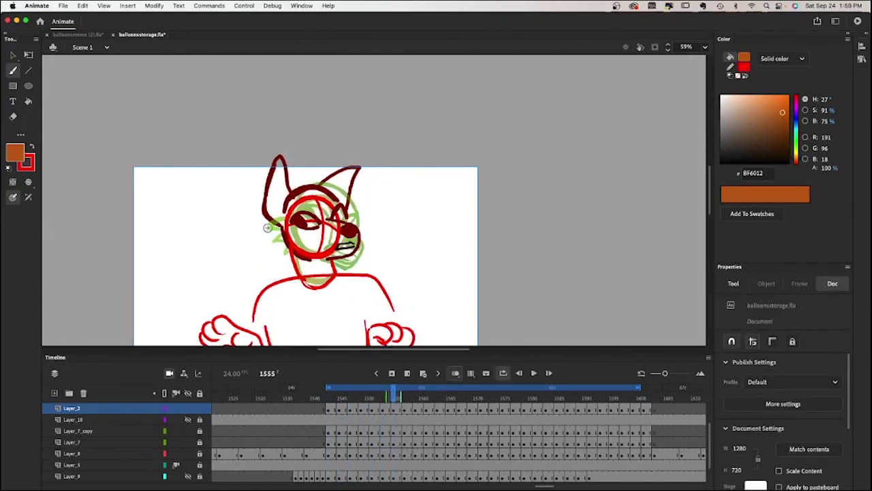
key("comma")
key("period")
key("comma")
key("period")
key("super+z")
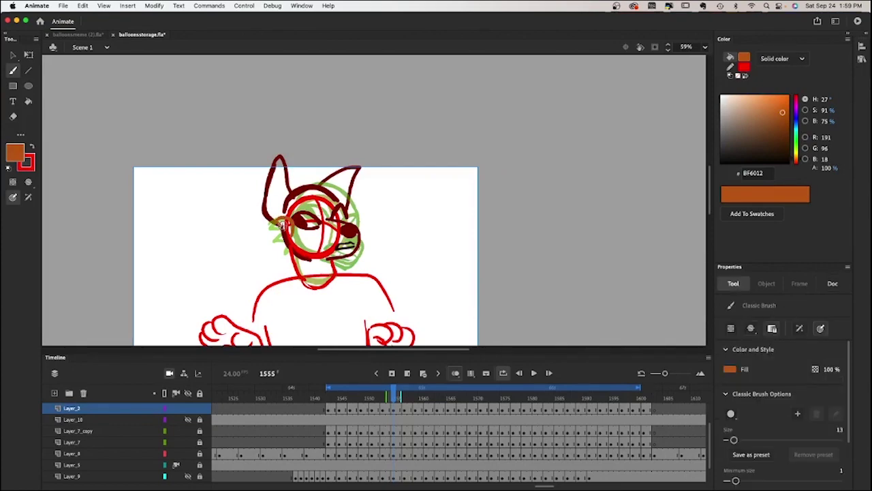
Step: Draw the left cheek fur at frame 1557 and sample the brighter orange F07410 as the brush colour
key("period")
key("period")
left_click_drag(275, 239, 294, 264)
key("i")
left_click(283, 238)
key("b")
Step: Draw the left cheek fur on every second frame from 1559 through 1565 in the brighter orange
key("period")
key("period")
key("period")
key("period")
key("period")
key("period")
key("period")
key("period")
key("period")
key("period")
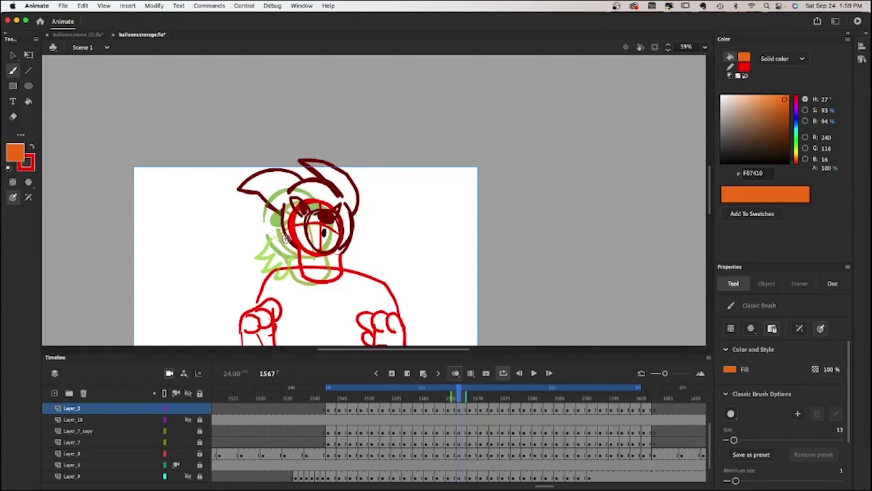
Step: Continue the left cheek fur on every second frame from 1567 through 1573
key("period")
key("period")
key("period")
key("period")
key("period")
key("period")
key("period")
key("period")
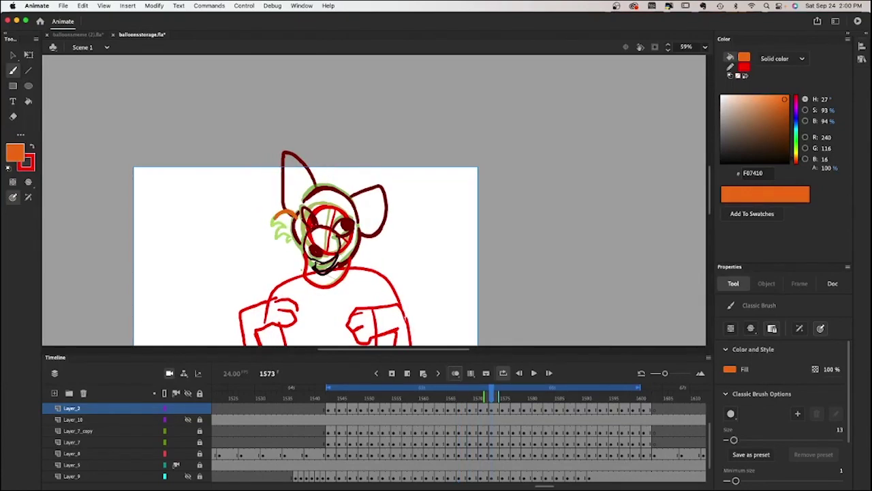
Step: Draw the left cheek fur on every second frame from 1575 through 1581
key("period")
key("period")
key("period")
key("period")
key("period")
key("period")
key("period")
key("period")
key("period")
key("period")
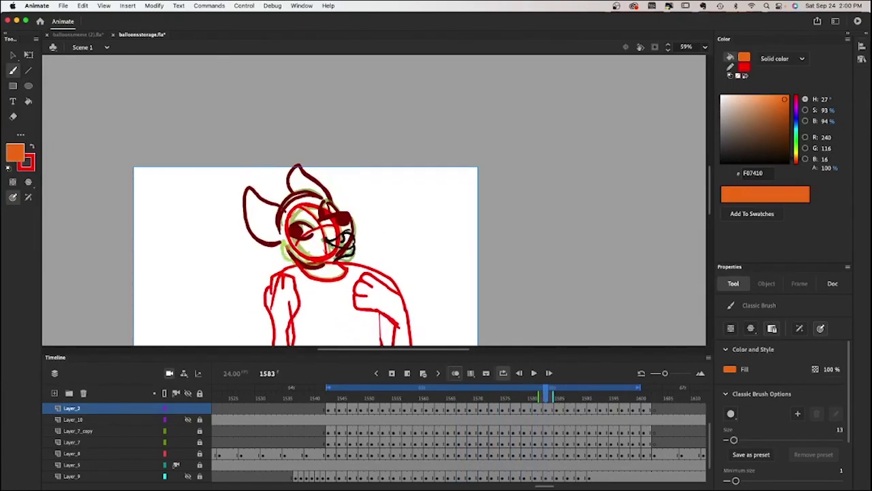
Step: Draw the left cheek fur on every second frame from 1583 through 1593
key("period")
key("period")
key("period")
key("period")
key("period")
key("period")
key("period")
key("period")
key("period")
key("period")
key("period")
key("period")
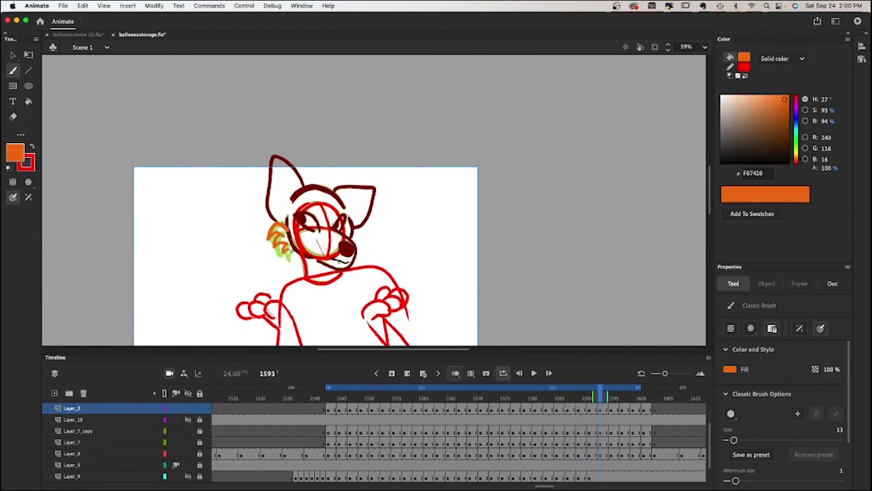
Step: Draw the left cheek fur on the remaining heads from frame 1595, and play the animation to check it
key("period")
key("period")
key("Return")
key("Return")
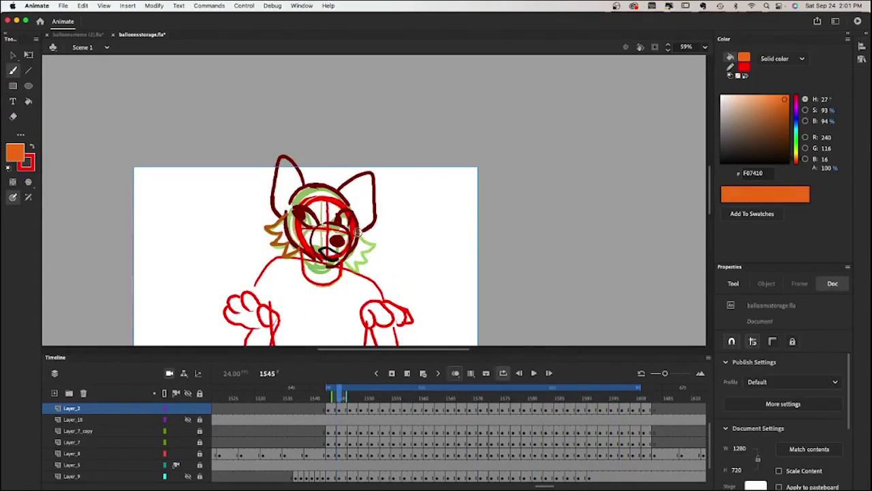
Step: Draw the right cheek fur from frame 1545 onward wherever that cheek is visible, and play the animation
key("period")
key("period")
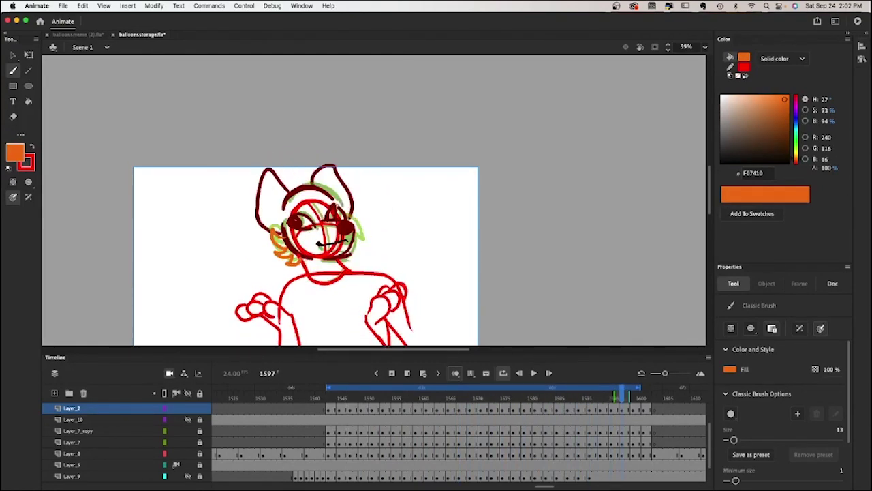
key("Return")
Step: Set the brush colour to teal 217A8C and return to frame 1544
left_click(796, 128)
left_click(773, 126)
left_click(334, 397)
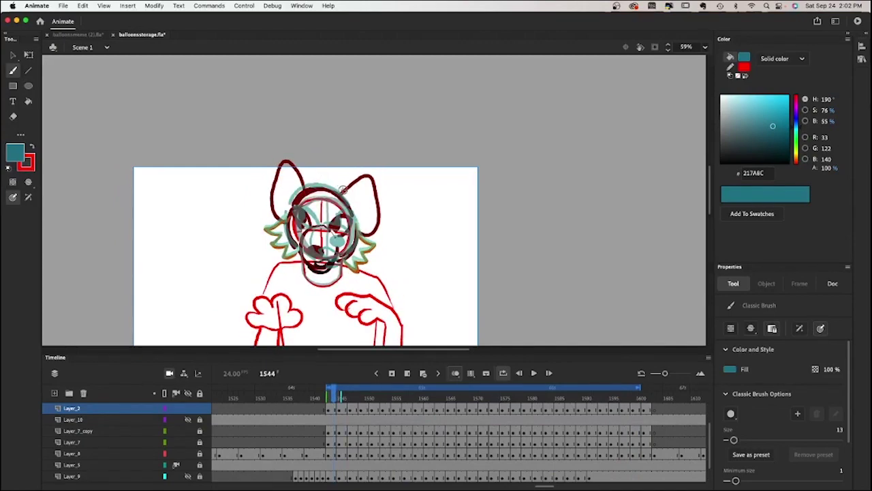
left_click_drag(310, 194, 345, 186)
left_click_drag(312, 175, 338, 186)
mouse_move(298, 200)
left_mouse_down()
mouse_move(333, 199)
mouse_move(318, 168)
mouse_move(341, 211)
left_mouse_up()
key("period")
key("comma")
key("super+z")
key("super+z")
key("super+z")
Step: Draw the swept teal hair tuft on top of the heads from frame 1544 through 1547 with onion skinning
key("period")
key("comma")
key("period")
key("period")
key("period")
key("period")
key("comma")
left_click_drag(309, 173, 343, 216)
left_click_drag(312, 187, 342, 217)
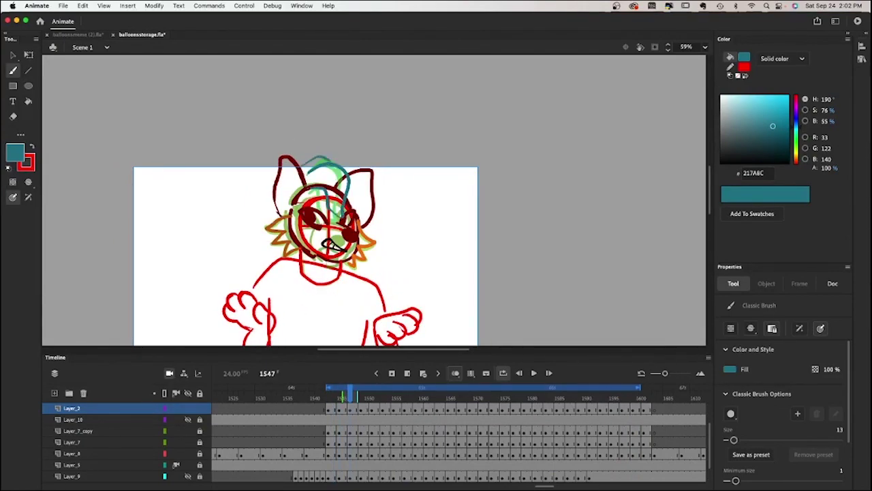
Step: Draw the teal hair tuft on every second frame from 1549 through 1553
key("period")
key("period")
key("period")
key("period")
key("period")
key("period")
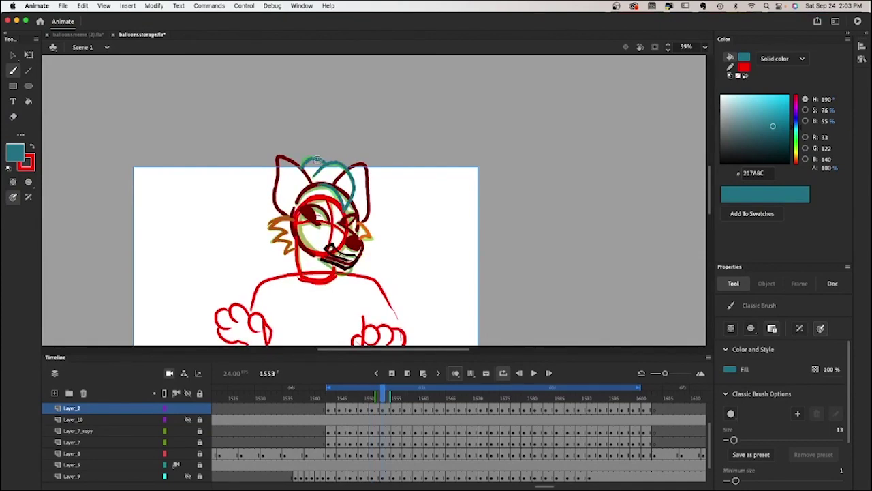
Step: Continue the teal hair tuft on every second frame from 1555 through 1561, swinging it over the tilting head
key("period")
key("period")
key("period")
key("period")
key("period")
key("period")
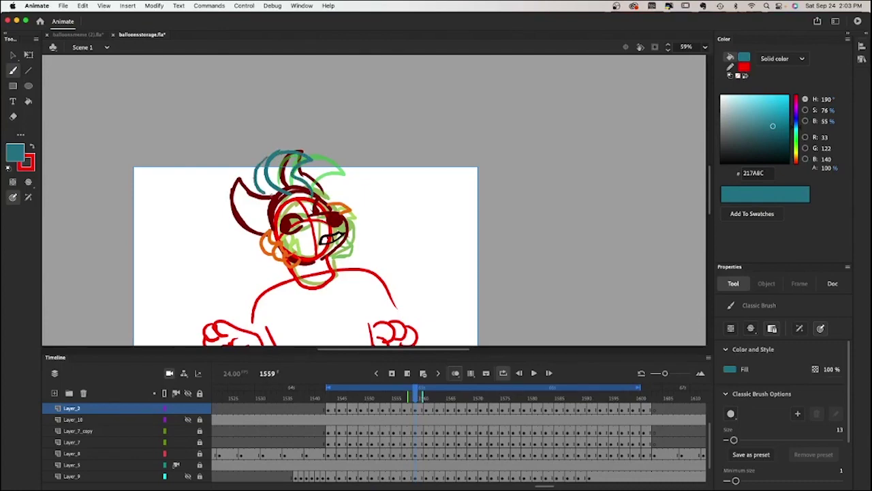
key("period")
key("period")
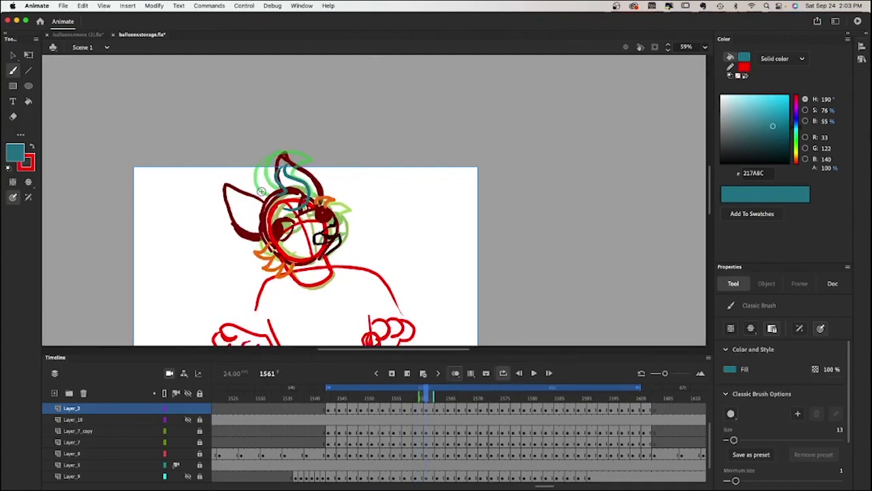
Step: Play the animation to review the hair motion, and return to frame 1557 with onion skinning on
key("Return")
key("Return")
left_click(455, 374)
key("comma")
key("comma")
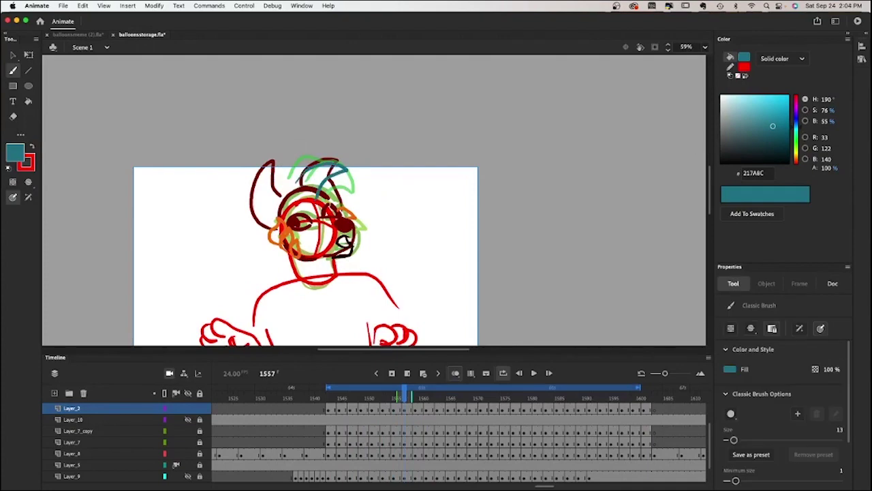
Step: Continue the teal hair tuft on every second frame through 1567, sweeping it across the top of the turning head
key("period")
key("period")
mouse_move(267, 189)
left_mouse_down()
mouse_move(300, 194)
mouse_move(276, 151)
left_mouse_up()
key("period")
key("period")
key("period")
key("period")
key("period")
key("period")
key("period")
key("period")
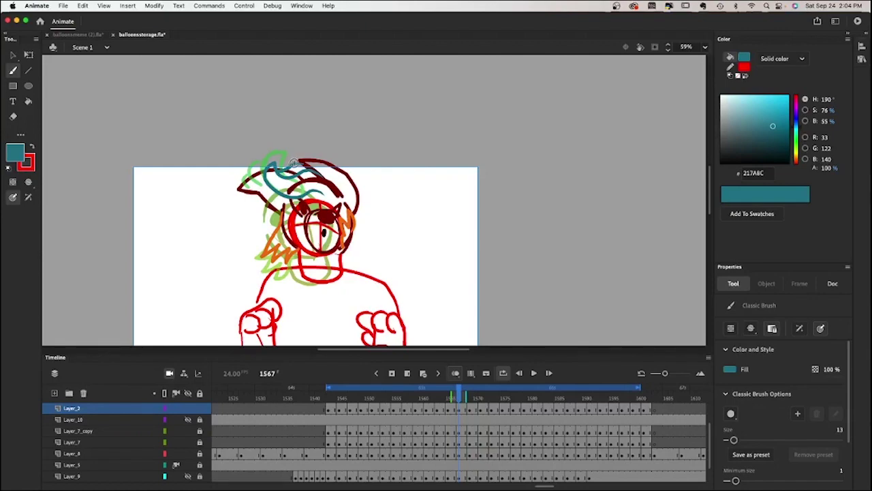
Step: Draw the teal hair tuft on the next alternate frames after 1567, and play the animation to check the hair motion
key("period")
key("period")
key("period")
key("period")
left_click_drag(297, 167, 349, 189)
key("period")
key("period")
key("Return")
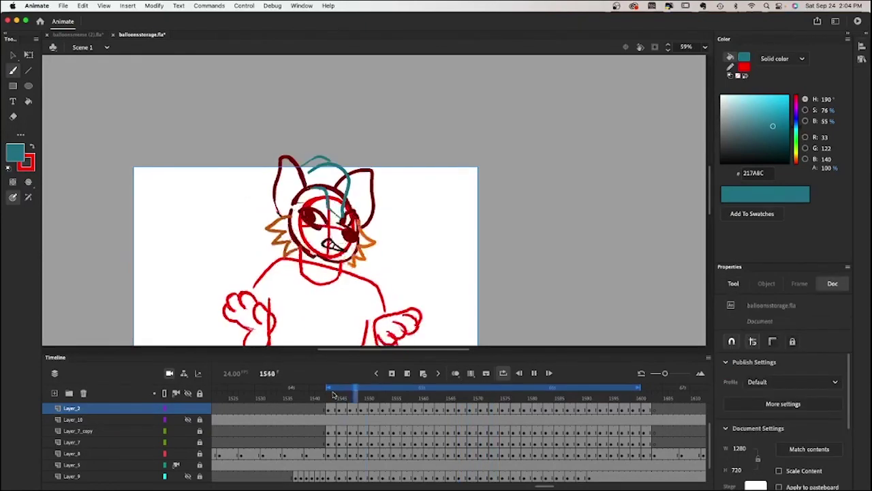
key("Escape")
Step: Continue the teal hair tuft on every second frame through 1577, following the head between the ears
mouse_move(310, 164)
left_mouse_down()
mouse_move(361, 193)
mouse_move(358, 207)
left_mouse_up()
key("period")
key("period")
key("period")
key("period")
key("period")
key("period")
key("period")
key("period")
key("period")
key("period")
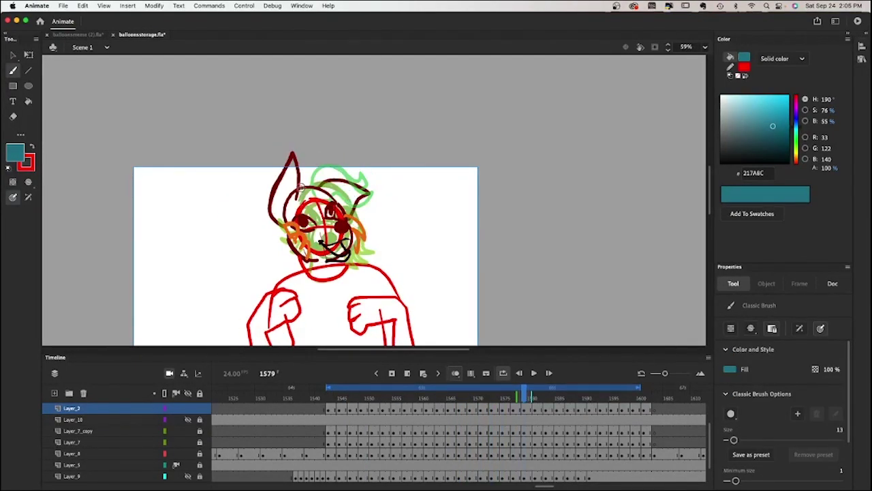
Step: Draw the teal hair tuft on every second frame from 1579 through 1587, trailing behind the head tilt
key("period")
key("period")
key("period")
key("period")
key("period")
key("period")
key("period")
key("period")
key("period")
key("period")
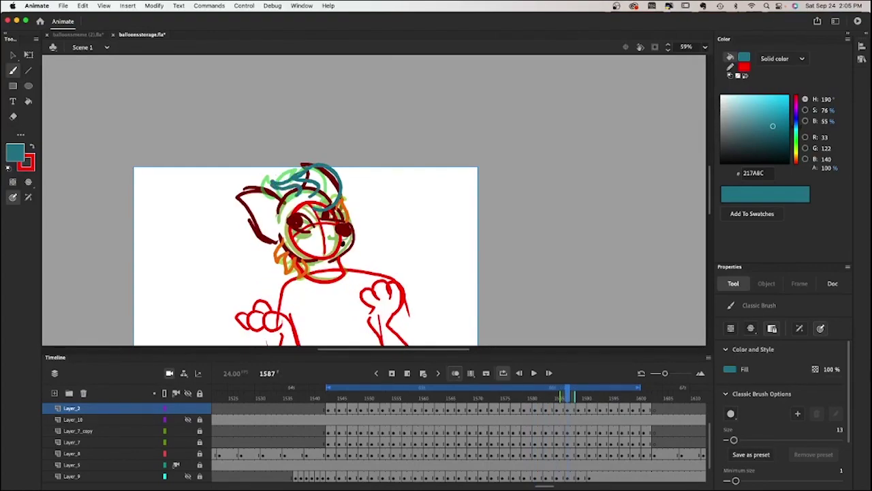
Step: Extend the teal hair tuft on every second frame from 1589 through 1597, using the onion-skinned drawings as a guide
key("period")
key("period")
key("period")
key("period")
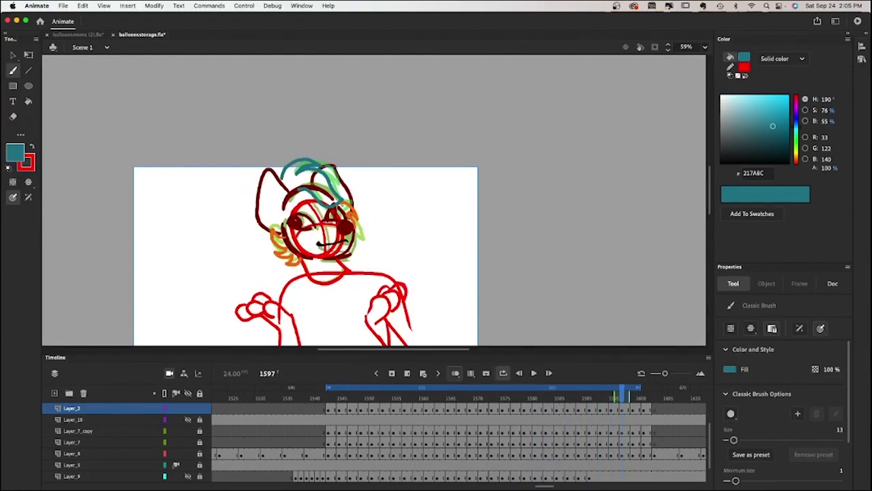
Step: Play the animation from frame 1543 without onion skinning to review the hair motion with the whole character in view
key("Return")
left_click_drag(217, 272, 297, 246)
key("Return")
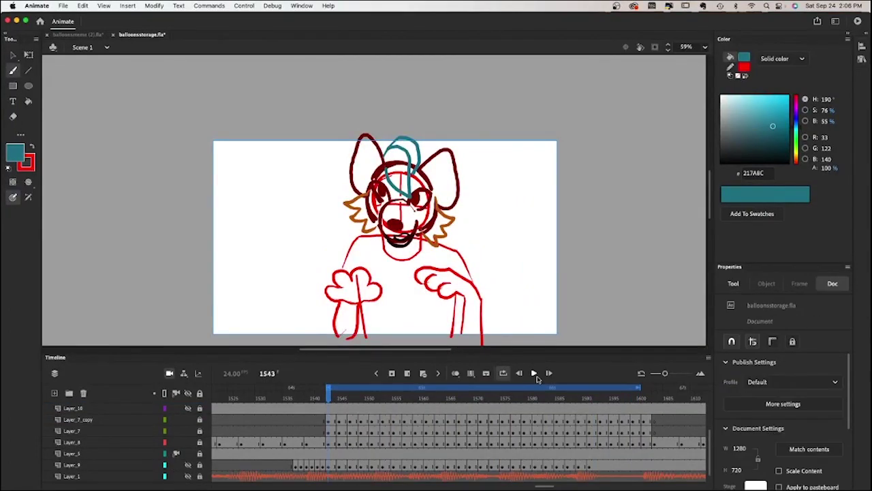
left_click(536, 374)
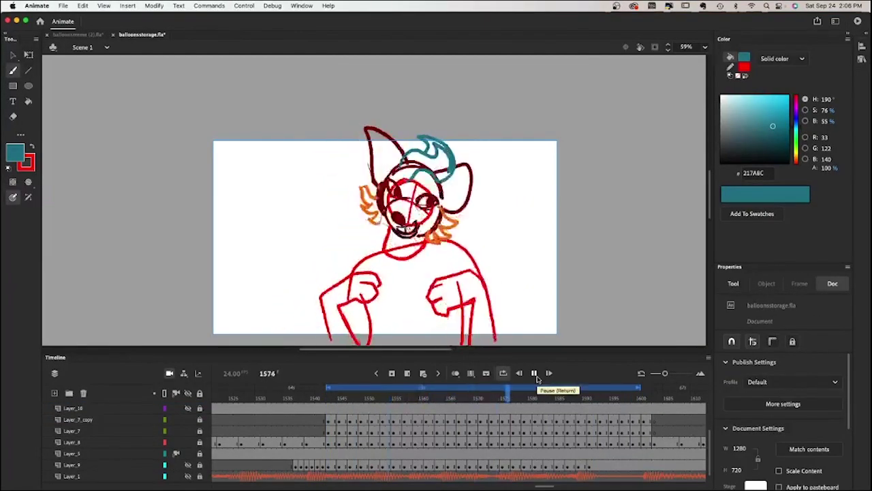